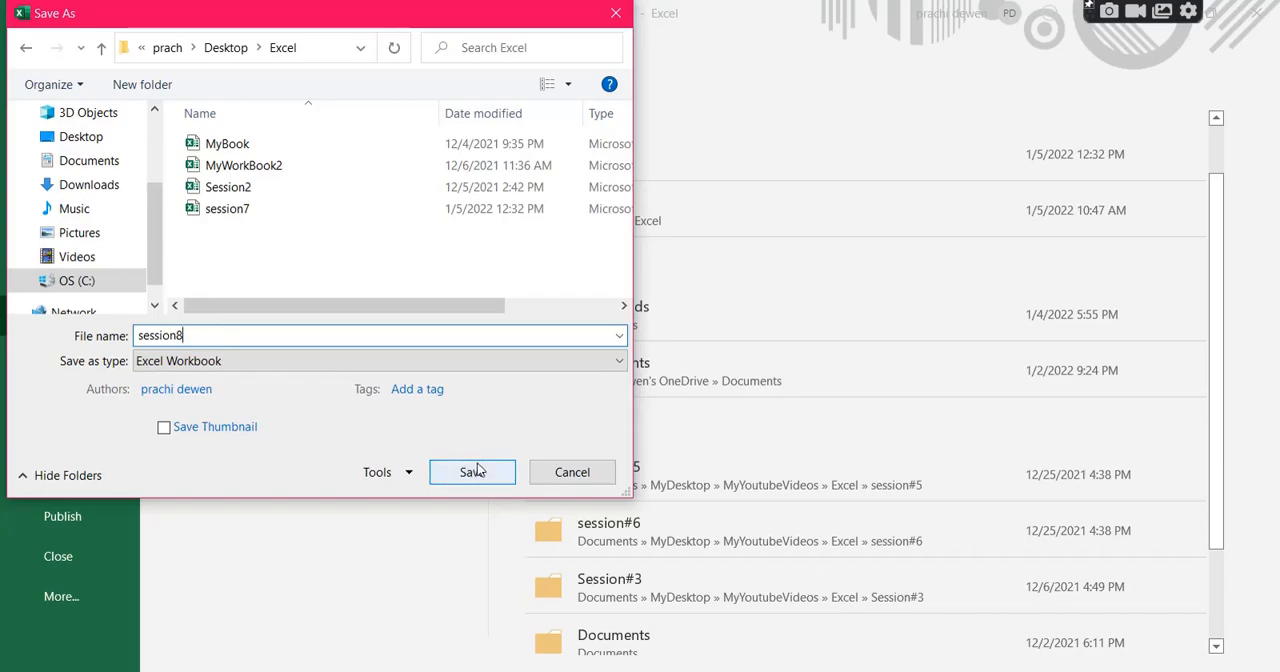
Save the workbook as session8 in the Excel folder on the Desktop.
{"action": "left_click", "coordinate": [476, 472]}
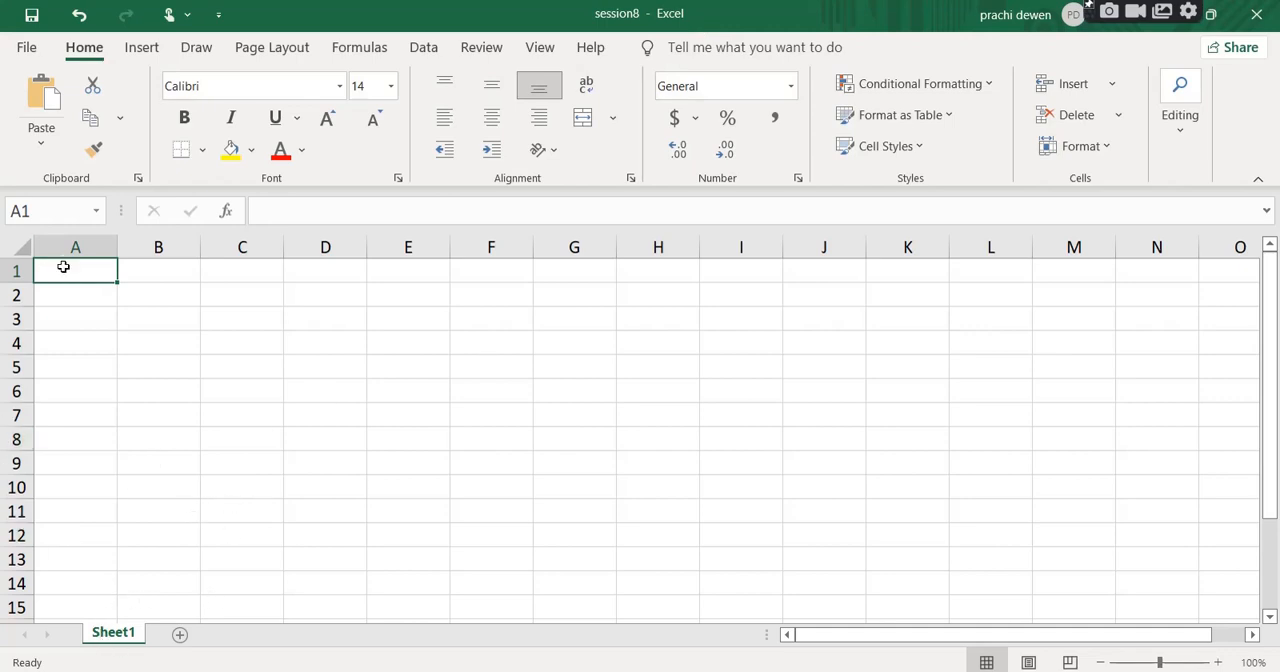
Highlight columns A to N and rows 1 to 15 to examine the sheet's column and row structure.
{"action": "left_click_drag", "start_coordinate": [70, 248], "coordinate": [1163, 306]}
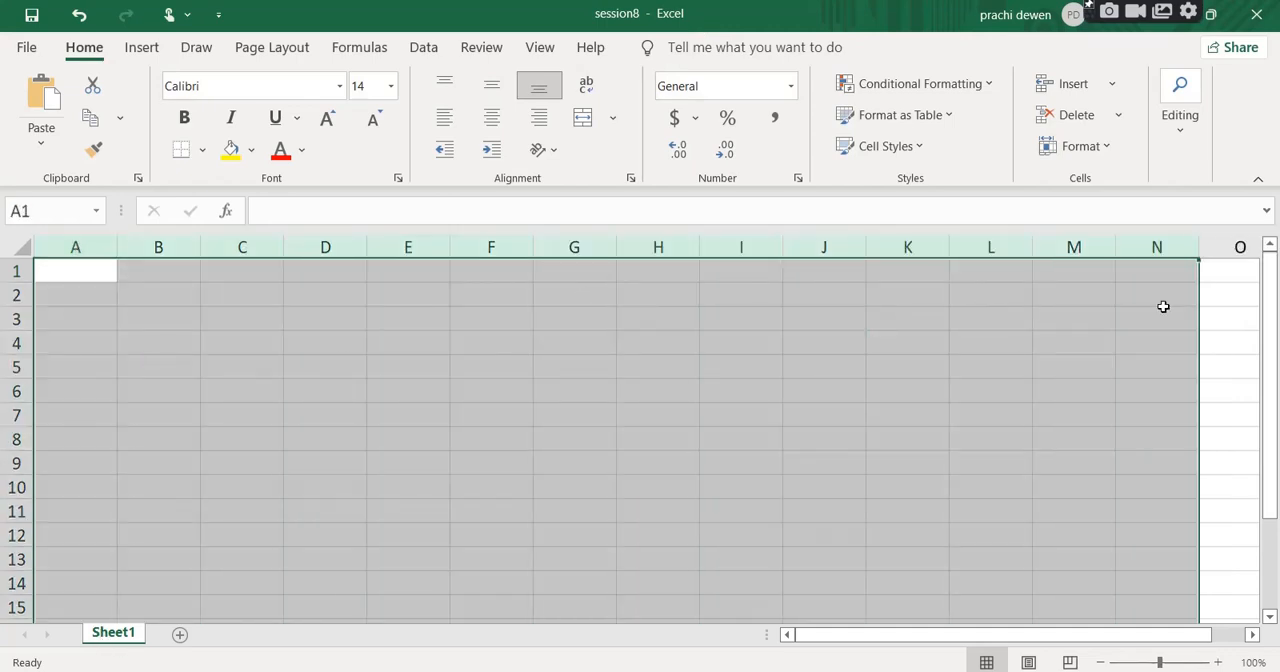
{"action": "left_click", "coordinate": [18, 270]}
{"action": "left_click_drag", "start_coordinate": [18, 270], "coordinate": [43, 606]}
{"action": "left_click", "coordinate": [111, 303]}
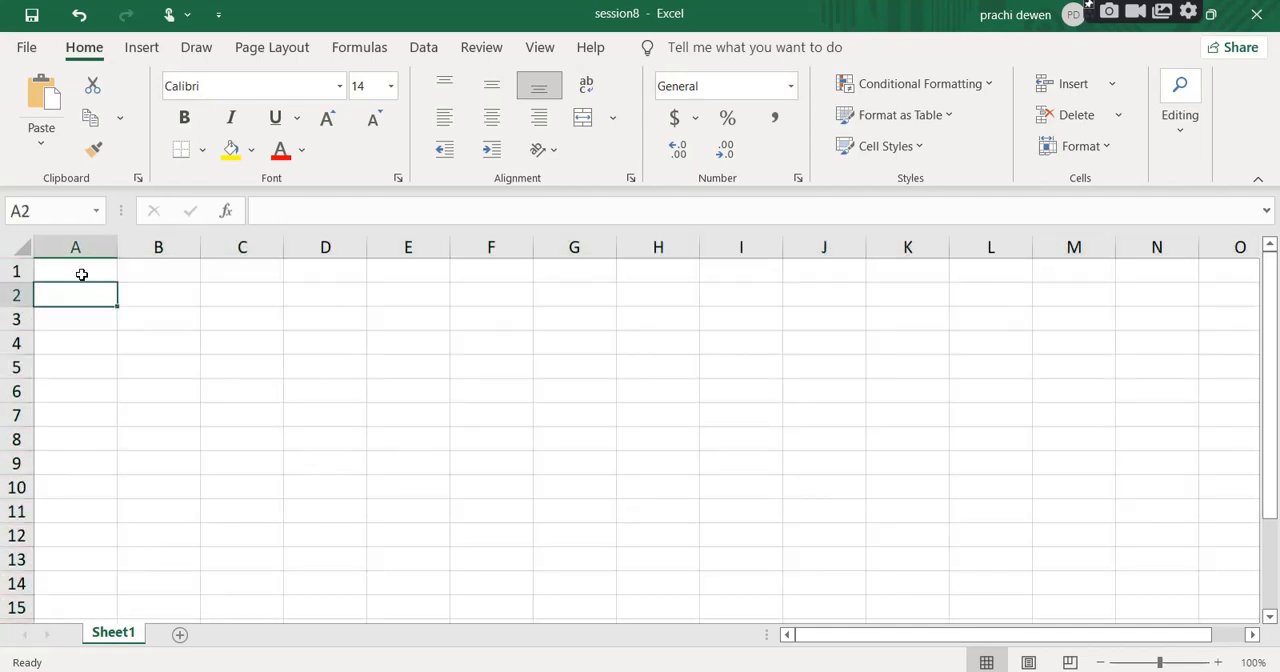
Select individual cells in columns A to C to examine how rows and columns intersect to form cells.
{"action": "left_click", "coordinate": [80, 274]}
{"action": "left_click", "coordinate": [209, 308]}
{"action": "left_click", "coordinate": [156, 393]}
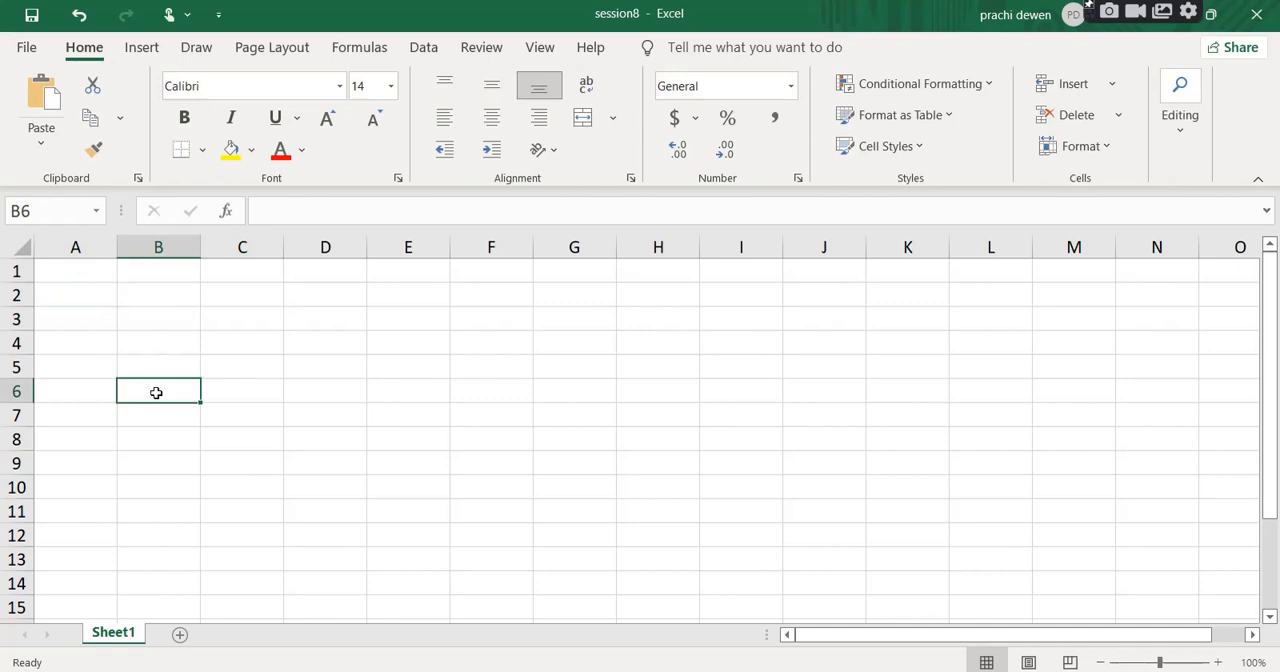
{"action": "left_click", "coordinate": [65, 326]}
{"action": "left_click", "coordinate": [75, 274]}
{"action": "left_click", "coordinate": [241, 295]}
{"action": "left_click", "coordinate": [151, 339]}
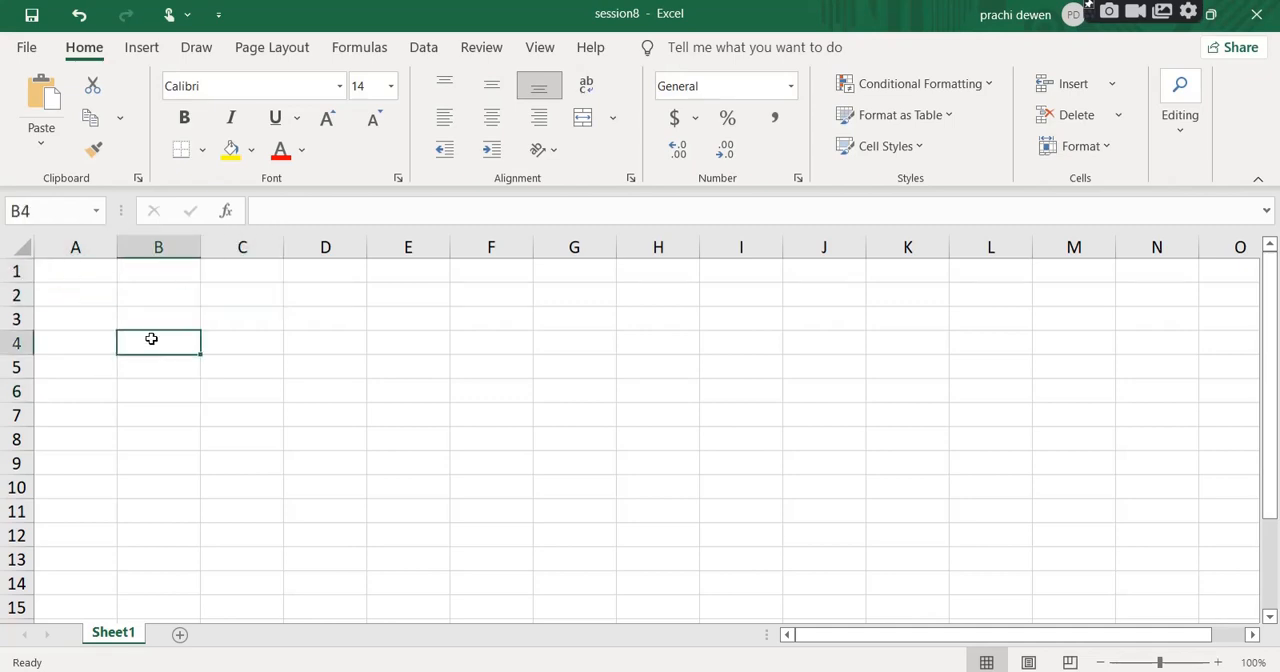
{"action": "left_click", "coordinate": [160, 397]}
{"action": "left_click", "coordinate": [160, 315]}
{"action": "left_click", "coordinate": [143, 290]}
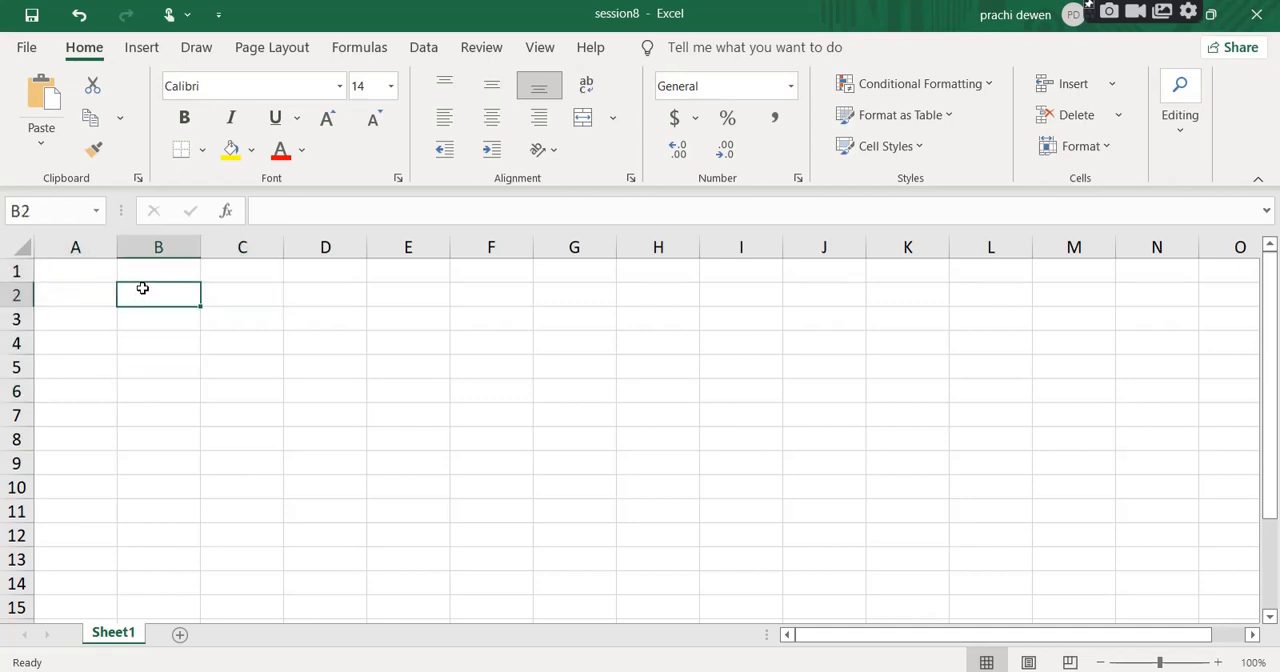
Examine the address of cell A1 together with its column A and row 1.
{"action": "left_click", "coordinate": [100, 271]}
{"action": "left_click", "coordinate": [62, 208]}
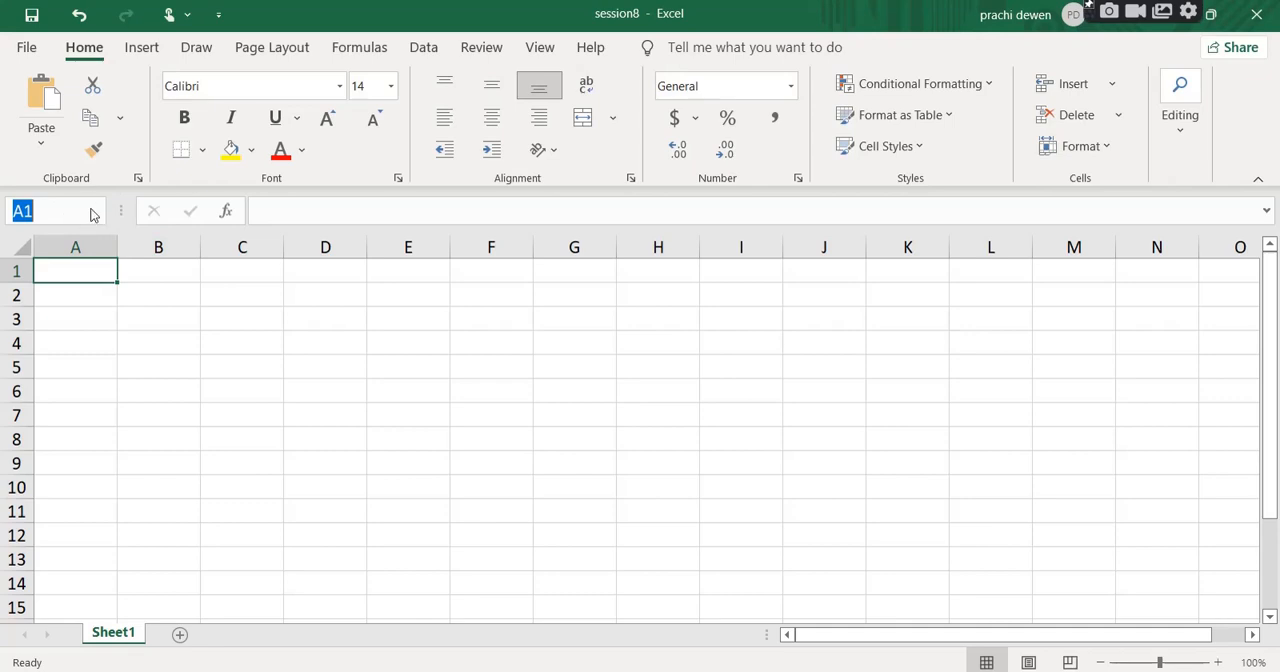
{"action": "left_click", "coordinate": [87, 348]}
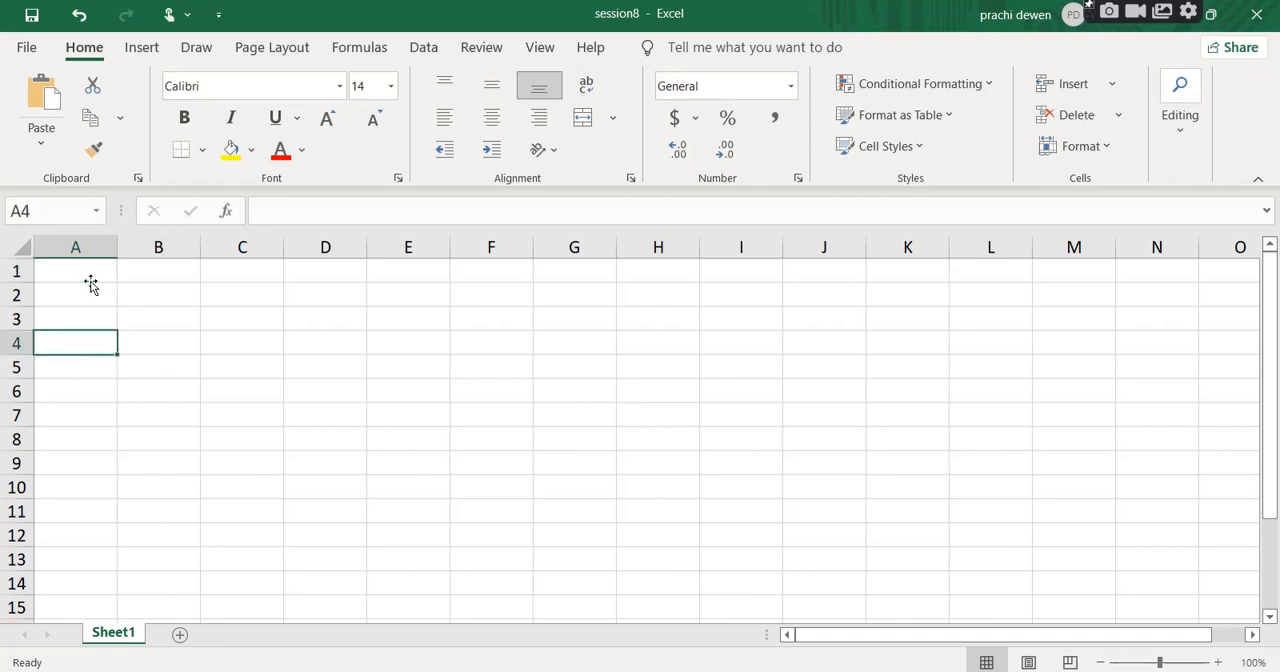
{"action": "left_click", "coordinate": [89, 279]}
{"action": "left_click", "coordinate": [89, 243]}
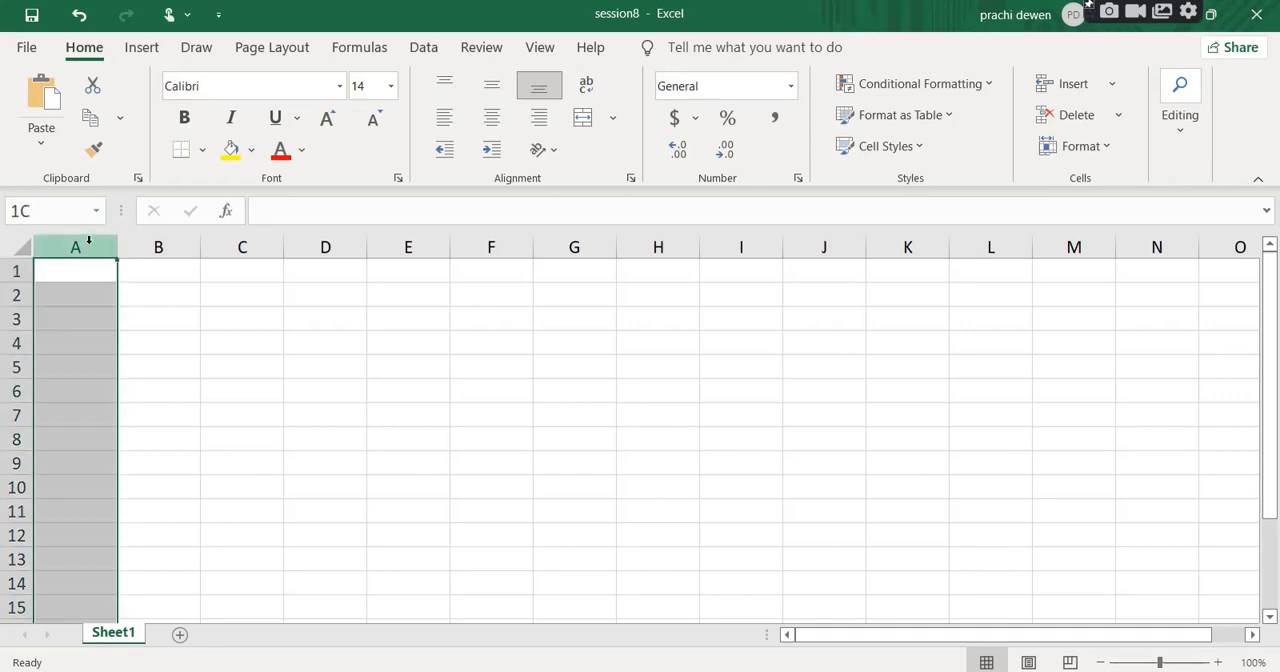
{"action": "left_click", "coordinate": [17, 270]}
Select cell C3 and examine its cell address.
{"action": "left_click", "coordinate": [222, 328]}
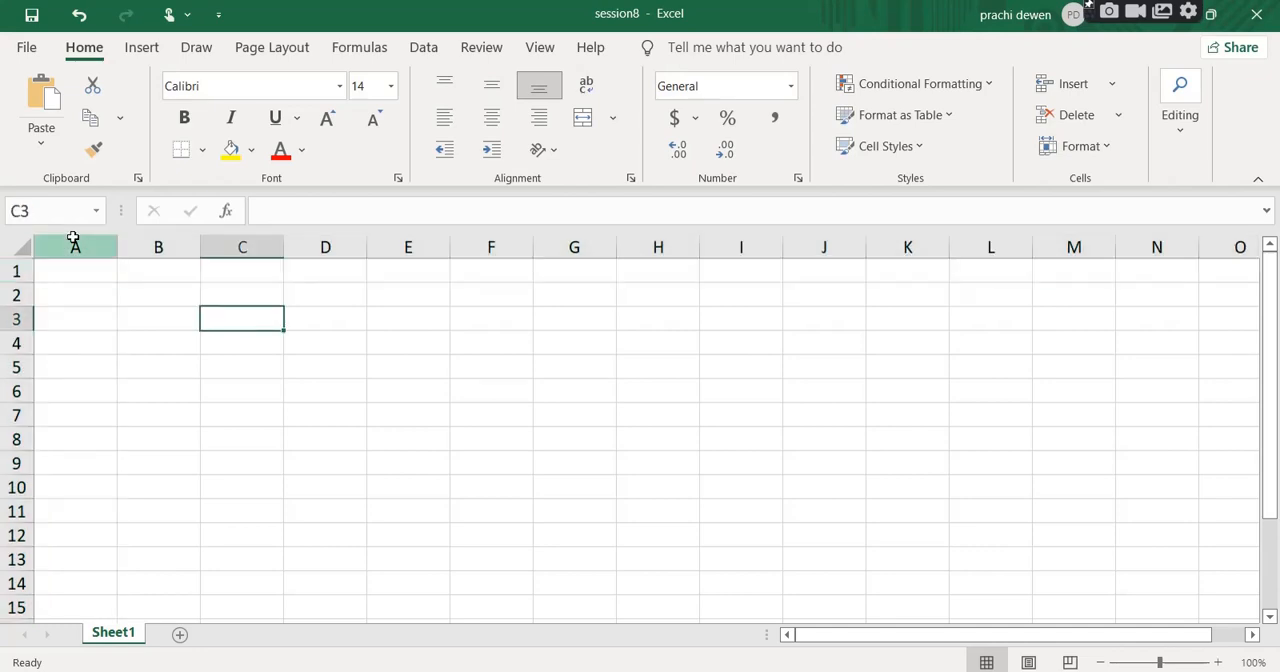
{"action": "left_click", "coordinate": [55, 210]}
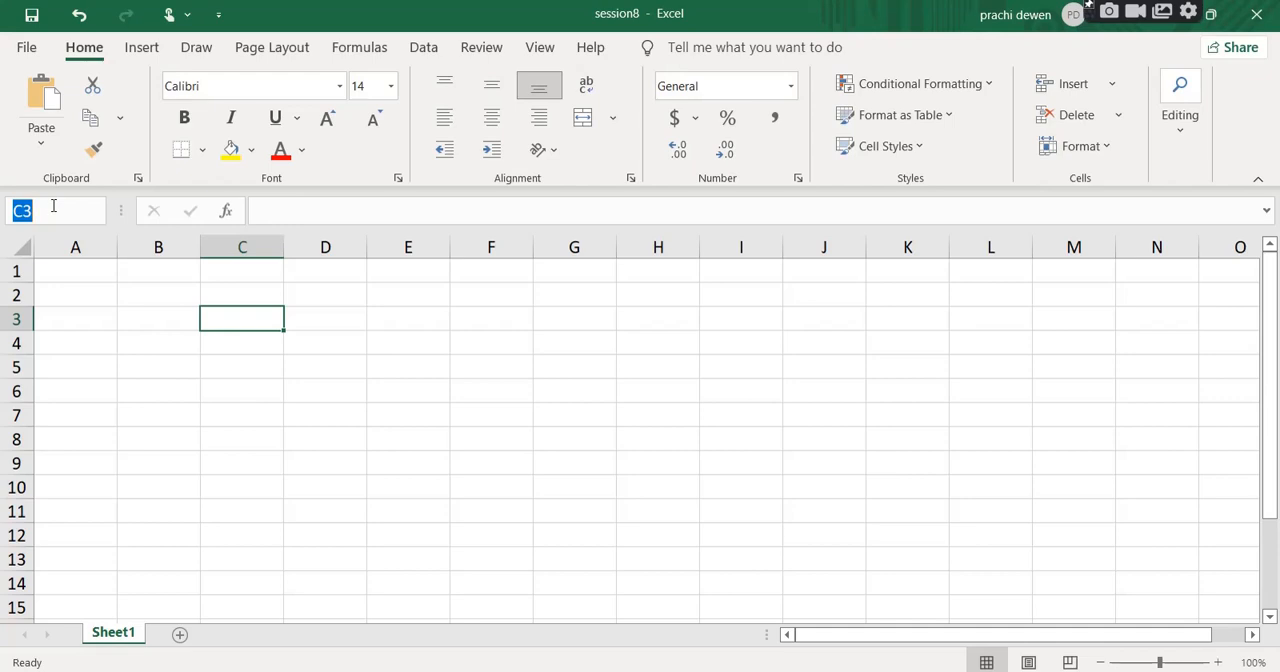
{"action": "left_click", "coordinate": [229, 314]}
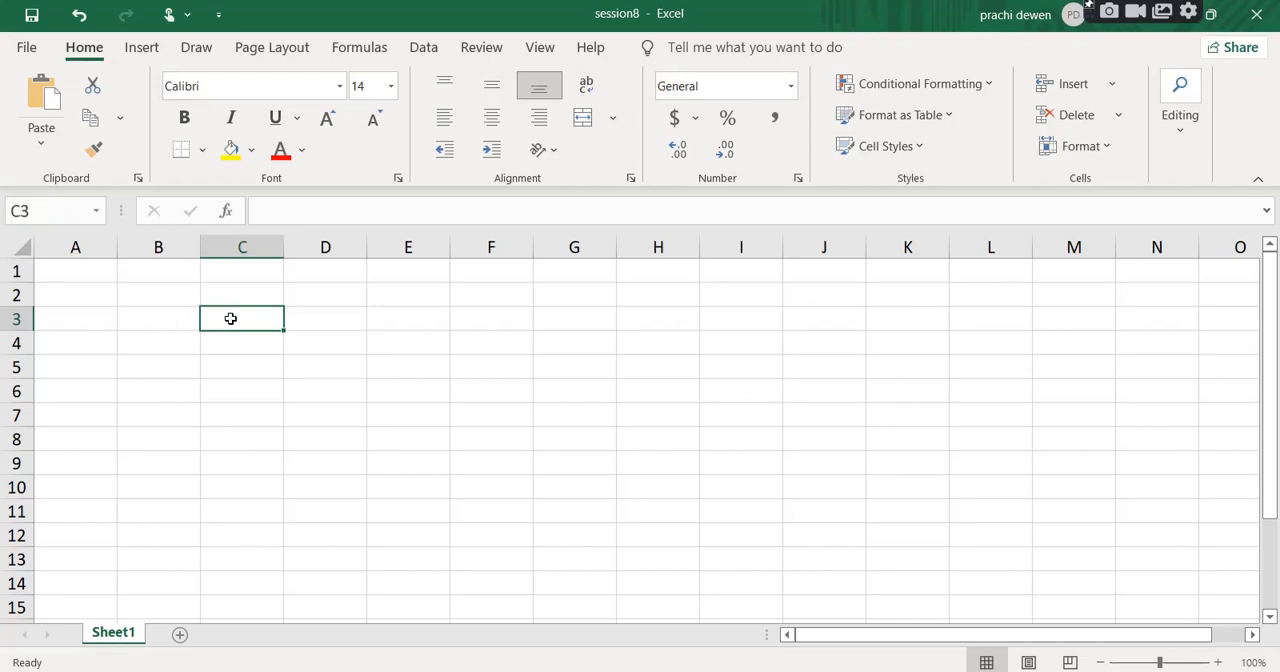
{"action": "left_click", "coordinate": [69, 214]}
{"action": "left_click", "coordinate": [22, 210]}
{"action": "left_click_drag", "start_coordinate": [22, 210], "coordinate": [4, 208]}
{"action": "left_click", "coordinate": [247, 317]}
Switch to Notepad and write the heading "Cell Reference" with a line of dashes beneath it.
{"action": "left_click", "coordinate": [604, 670]}
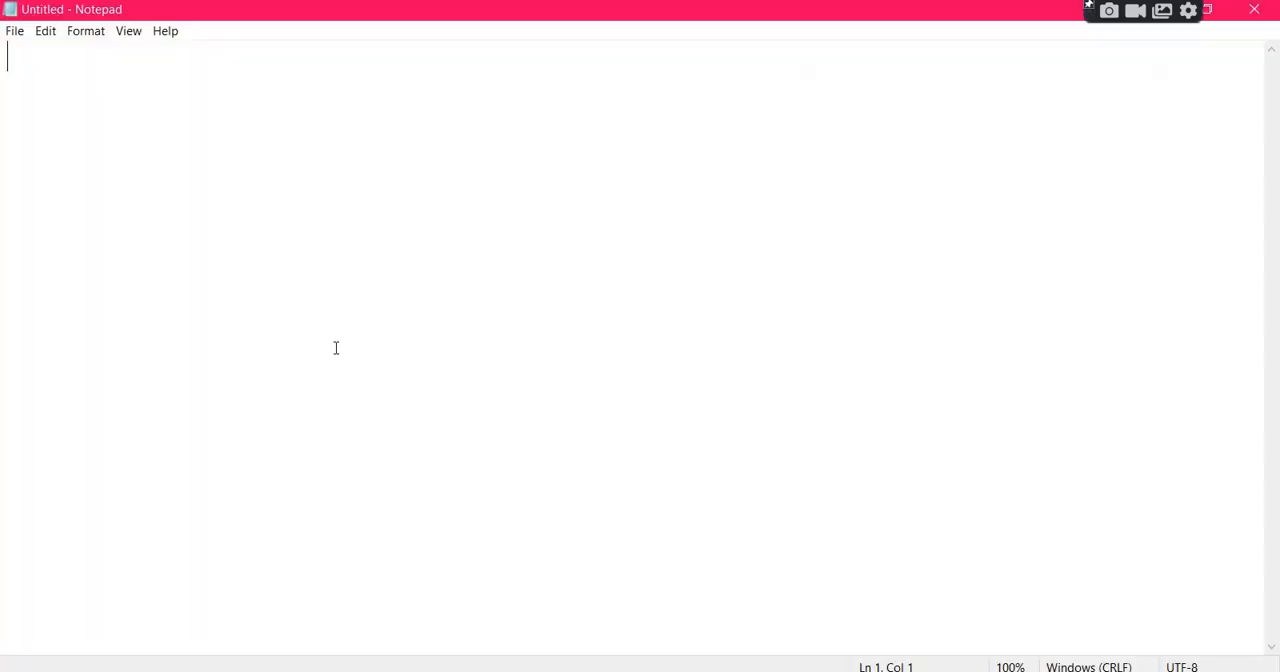
{"action": "type", "text": "Cell "}
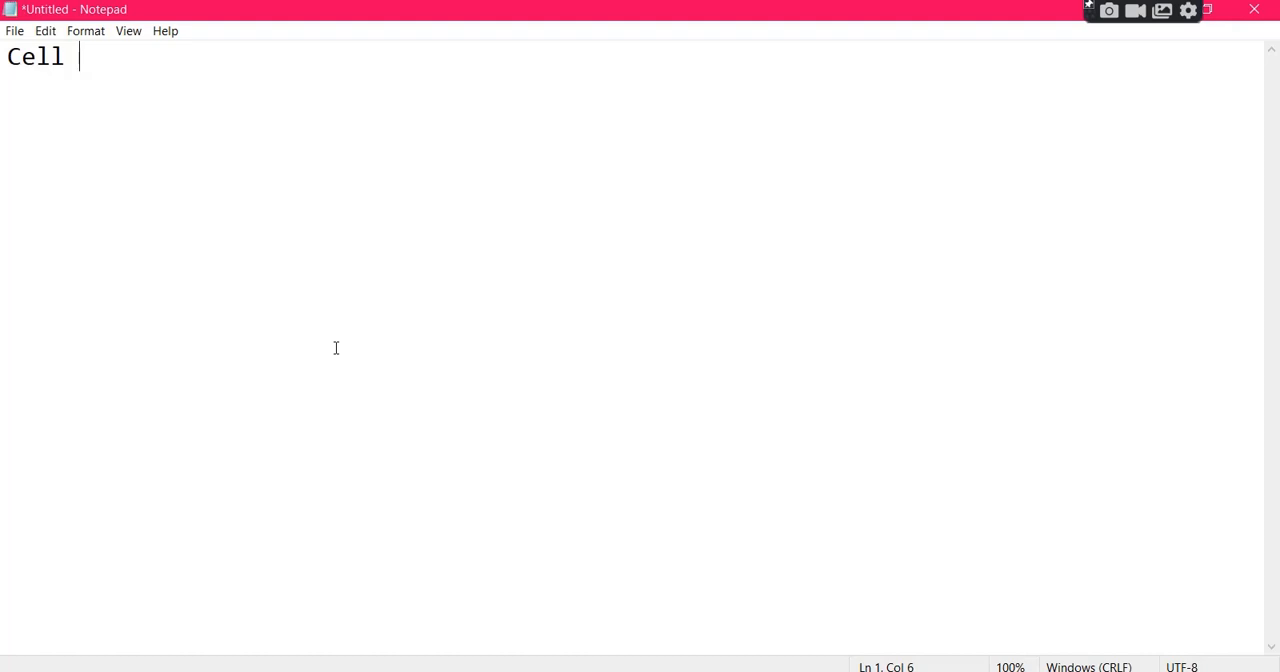
{"action": "type", "text": "Reference"}
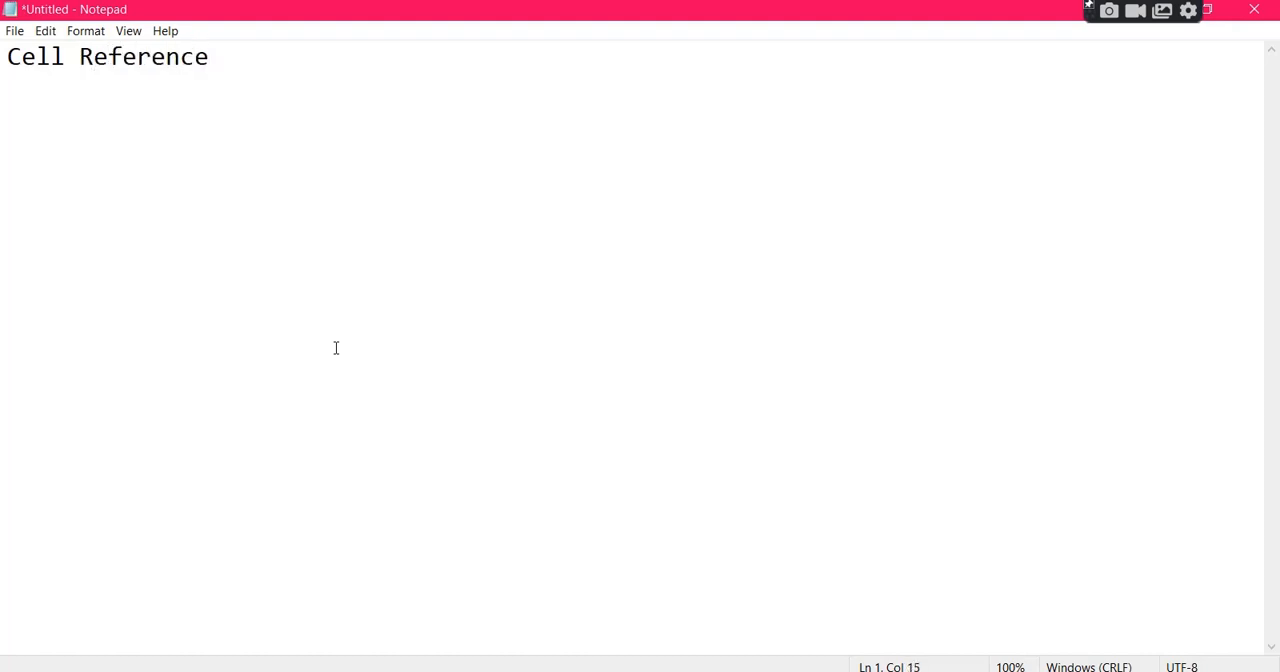
{"action": "key", "text": "Return"}
{"action": "type", "text": "--------------"}
{"action": "key", "text": "Return"}
Write the definition "Cell reference refers to the position of cell in excel sheet." below the heading.
{"action": "type", "text": "Ceff"}
{"action": "key", "text": "BackSpace"}
{"action": "key", "text": "BackSpace"}
{"action": "type", "text": "ll rere"}
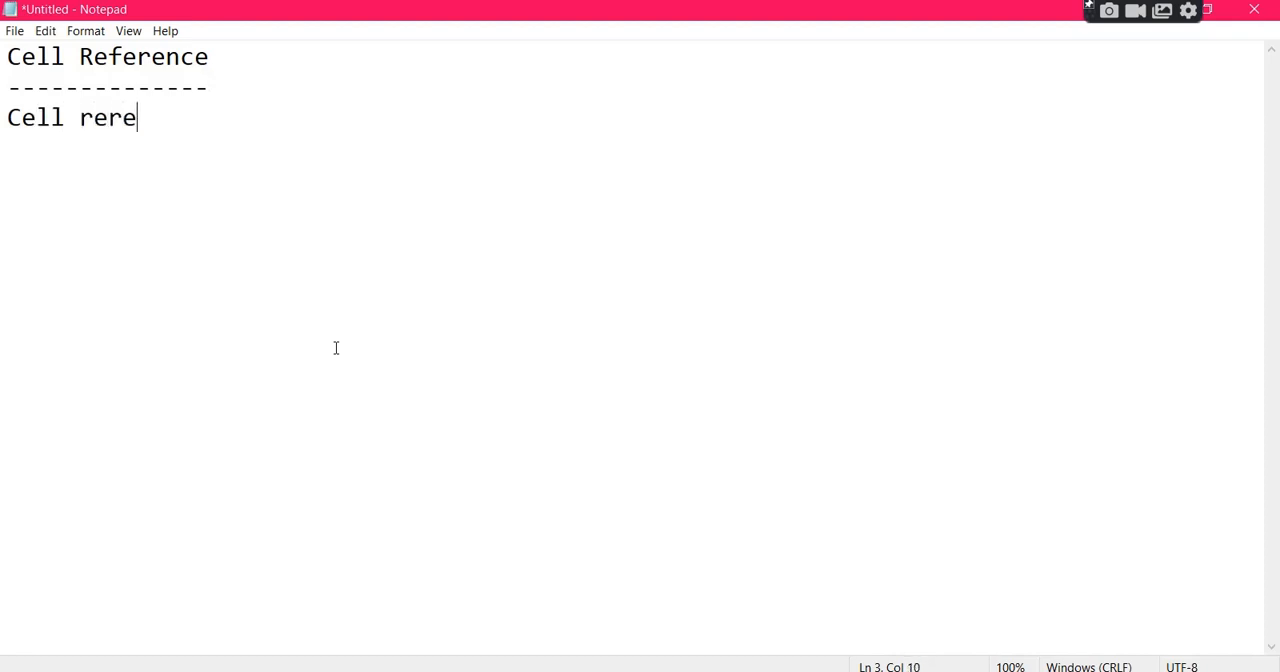
{"action": "key", "text": "BackSpace"}
{"action": "key", "text": "BackSpace"}
{"action": "type", "text": "ference is"}
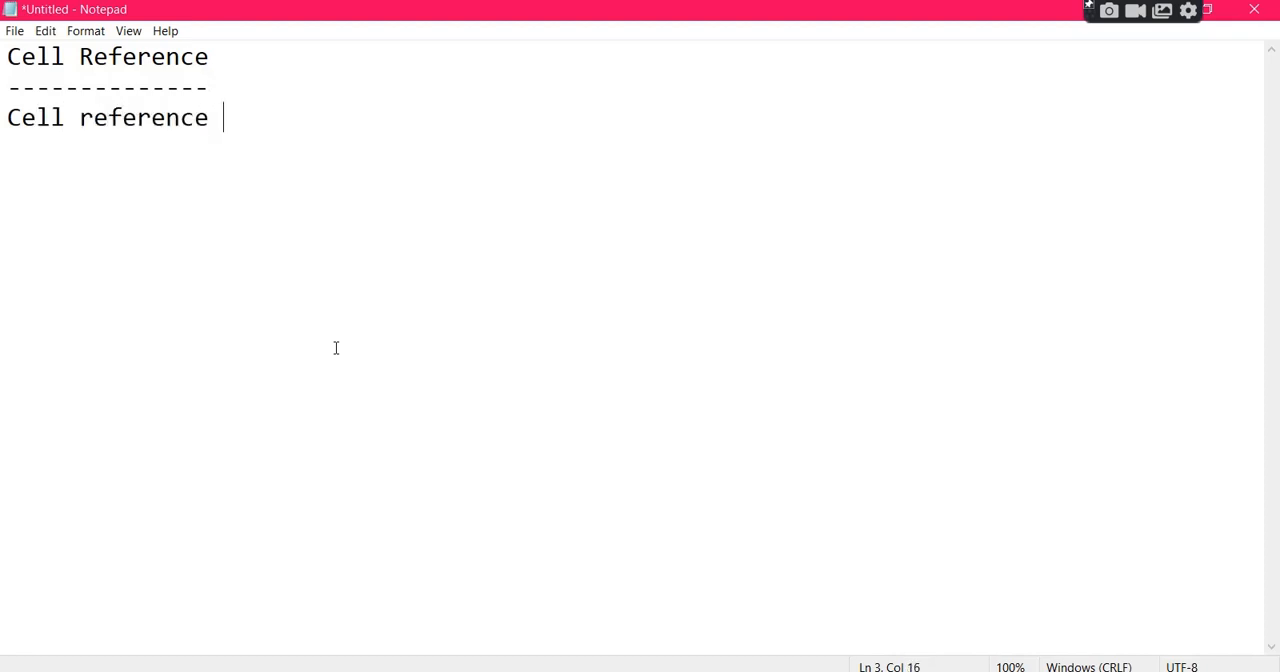
{"action": "key", "text": "BackSpace"}
{"action": "key", "text": "BackSpace"}
{"action": "type", "text": "refers"}
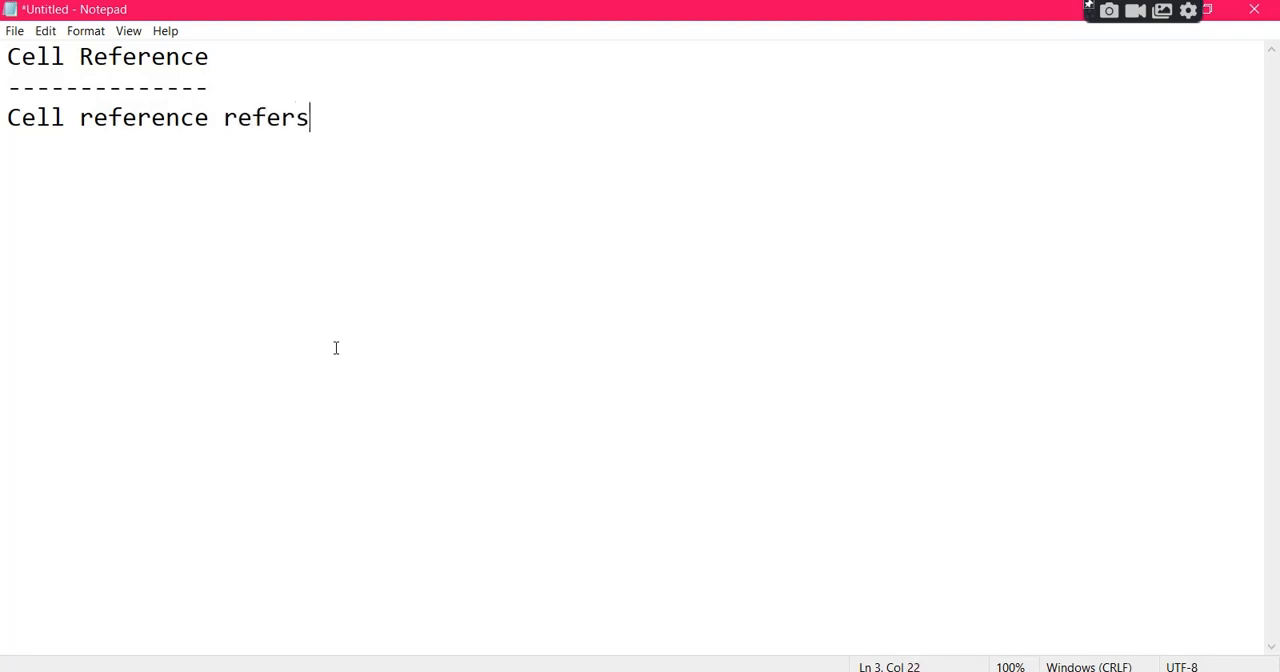
{"action": "type", "text": " to the posi"}
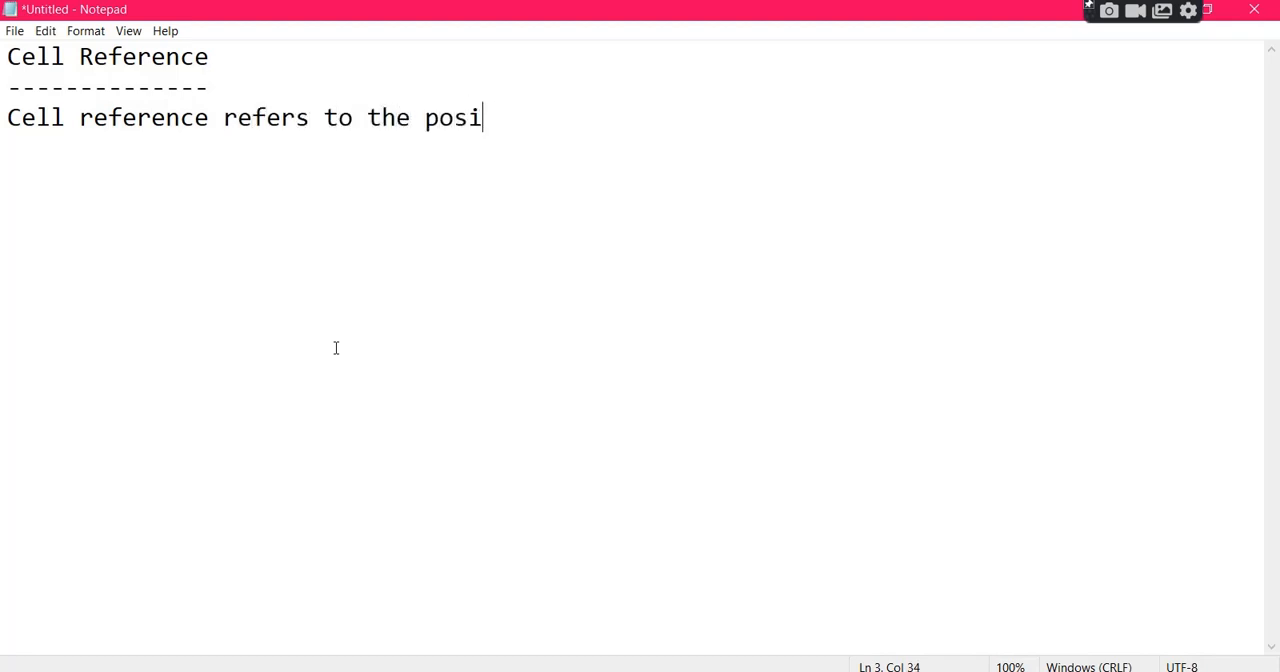
{"action": "type", "text": "tion of cell"}
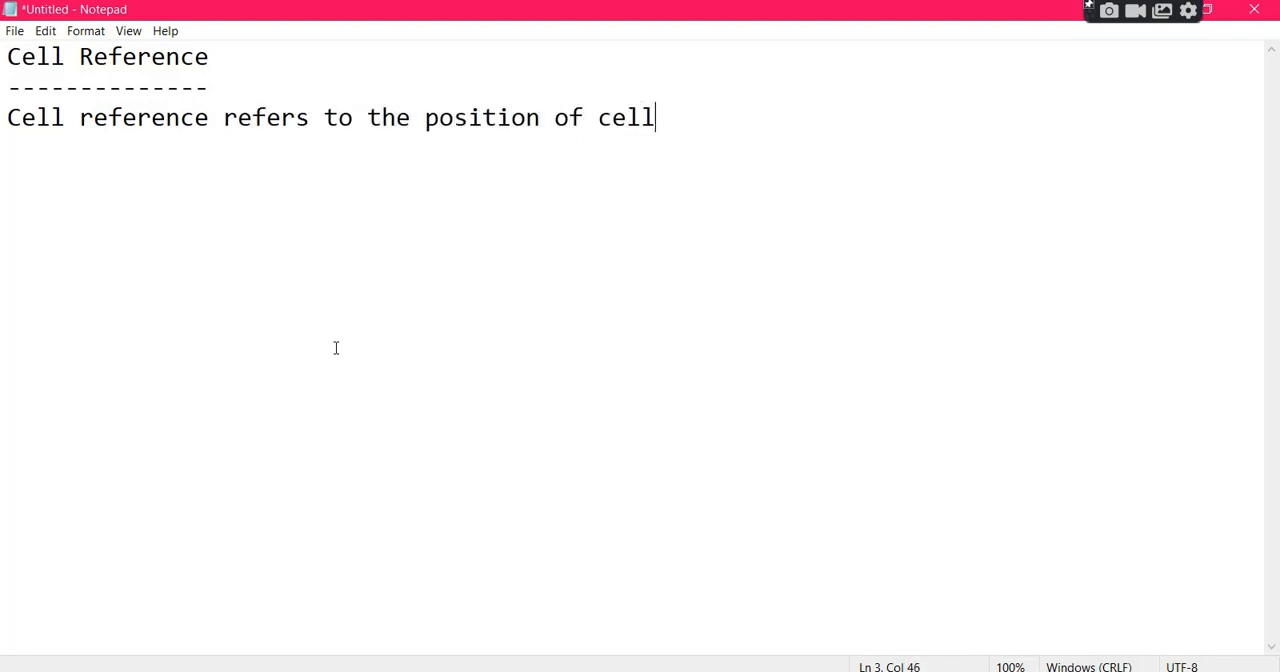
{"action": "type", "text": " in excel "}
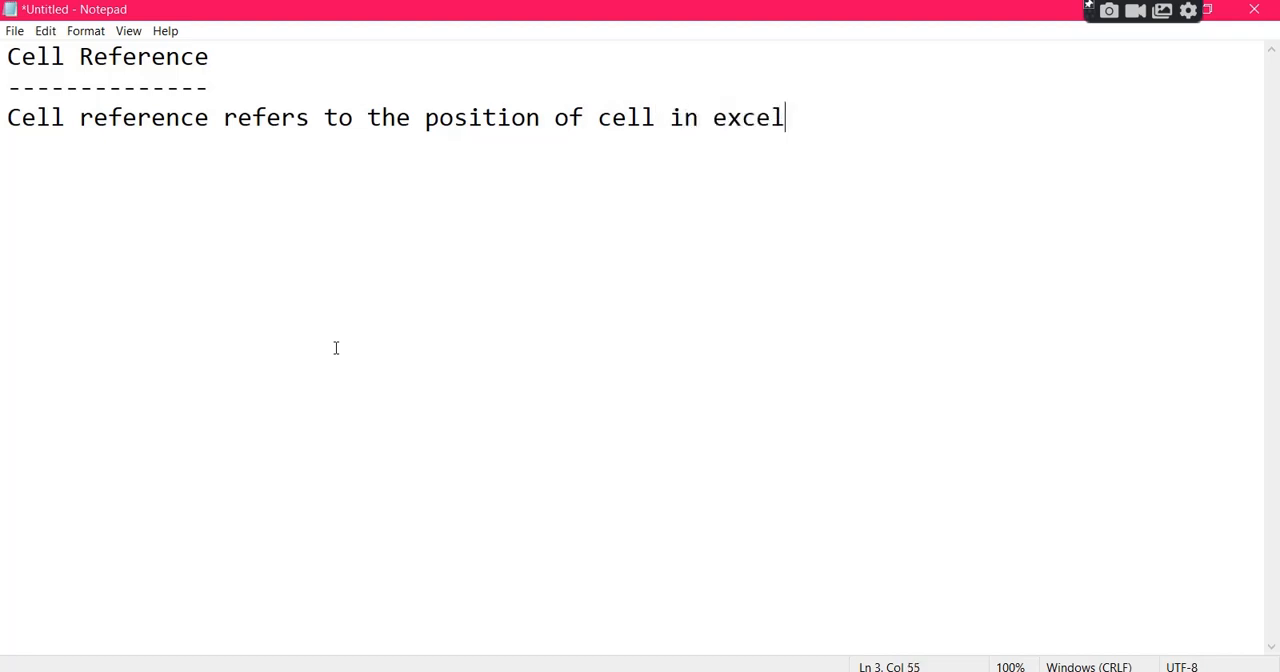
{"action": "type", "text": "sheet"}
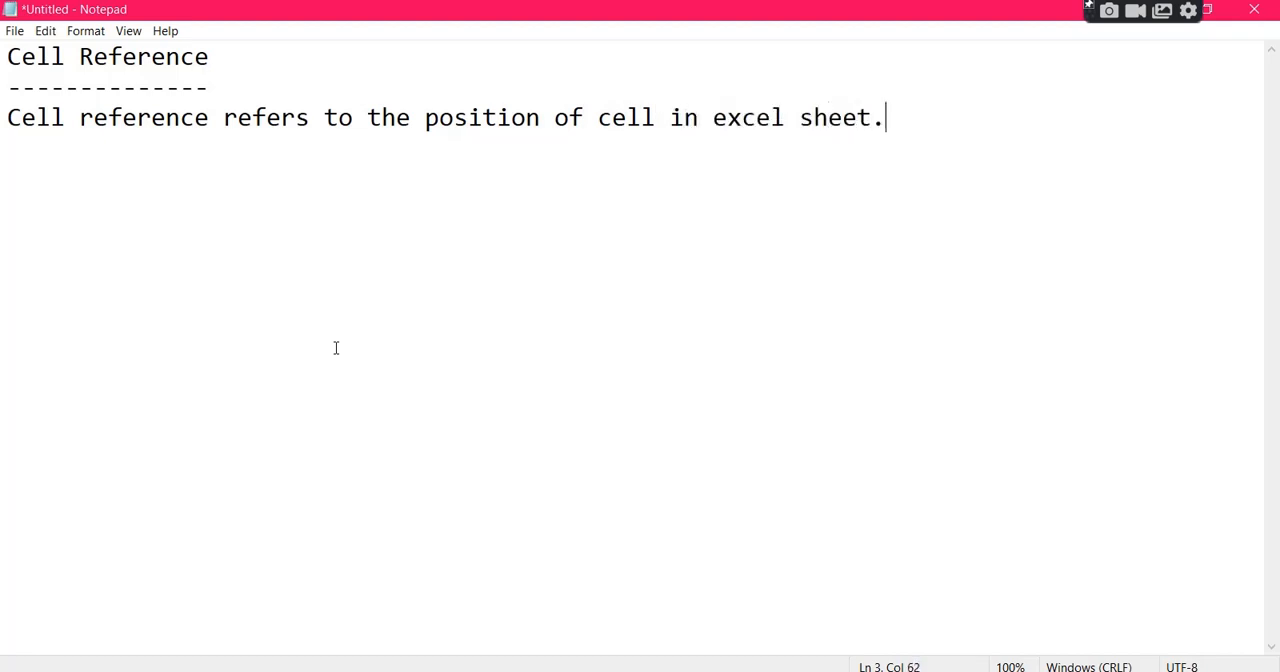
{"action": "type", "text": "."}
Add the numbered lines "1. Relative cell refence" and "2. Absolute cell reference" after a blank line.
{"action": "key", "text": "Return"}
{"action": "type", "text": "1. Rela"}
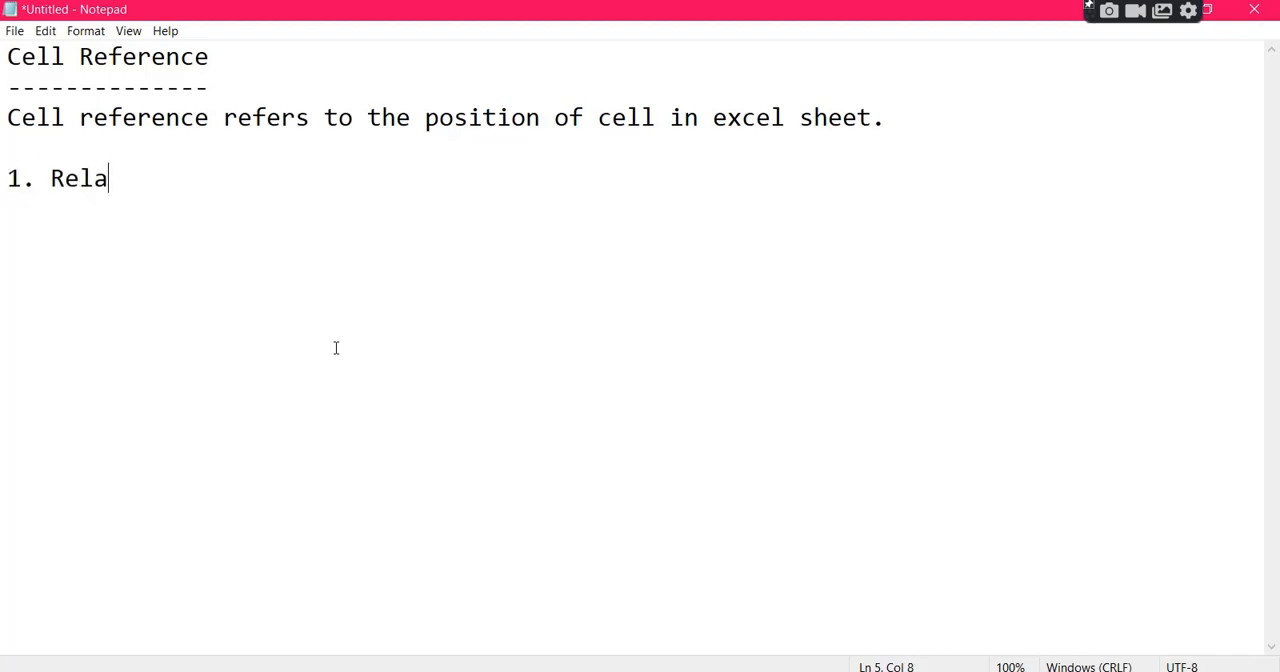
{"action": "type", "text": "tive cell r"}
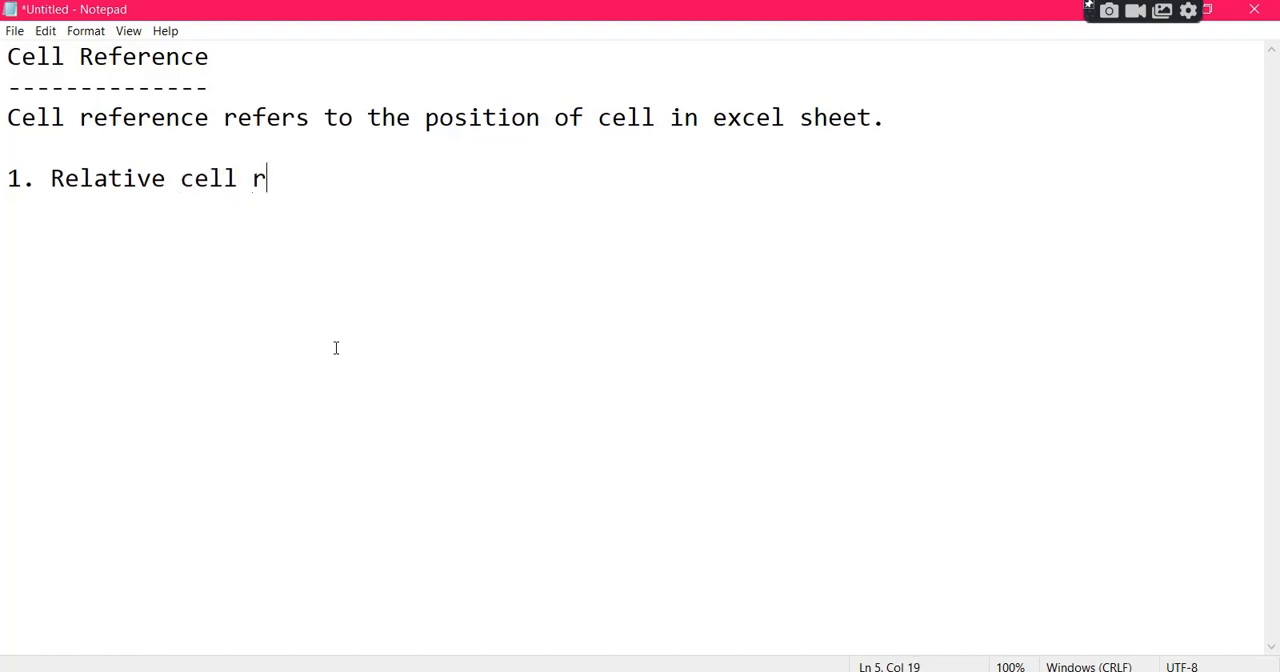
{"action": "type", "text": "efence"}
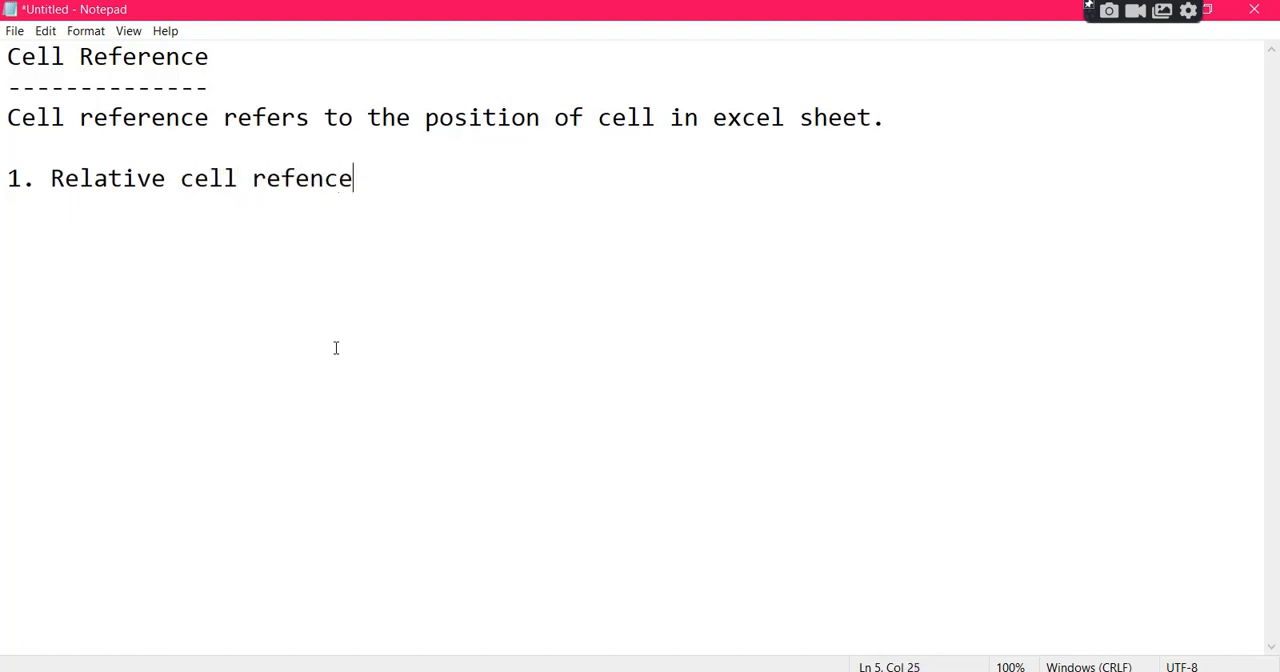
{"action": "type", "text": "2. a"}
{"action": "key", "text": "BackSpace"}
{"action": "type", "text": "Absolute cell"}
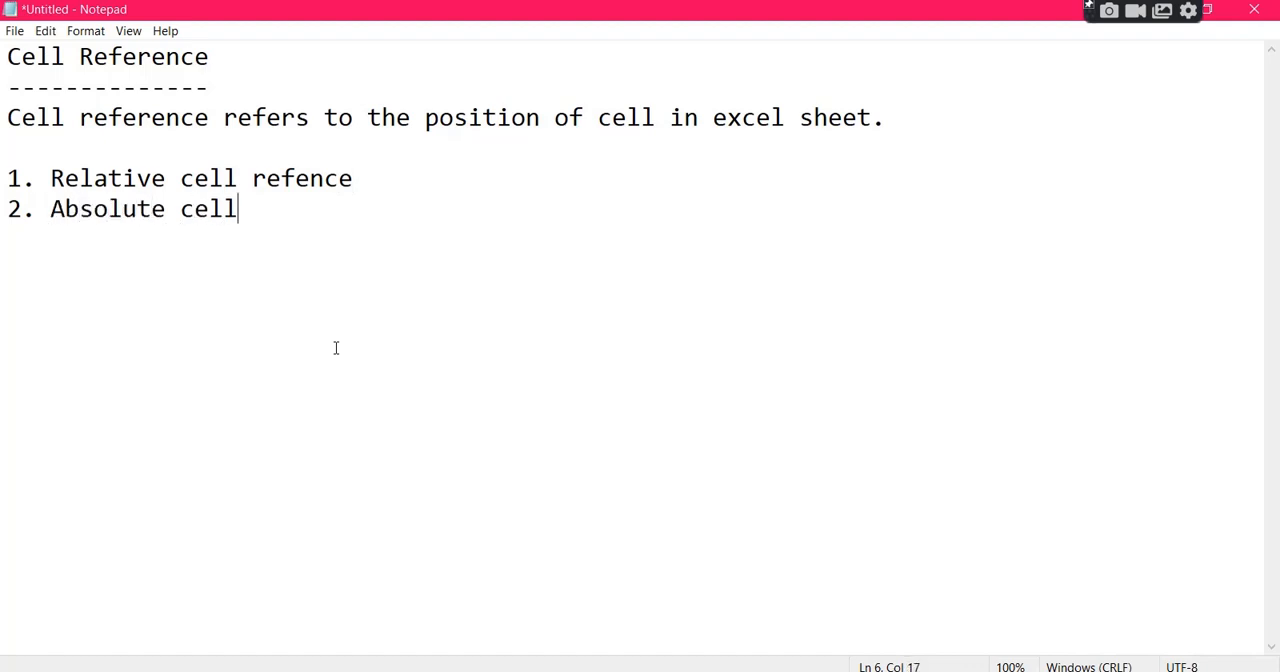
{"action": "type", "text": " reference"}
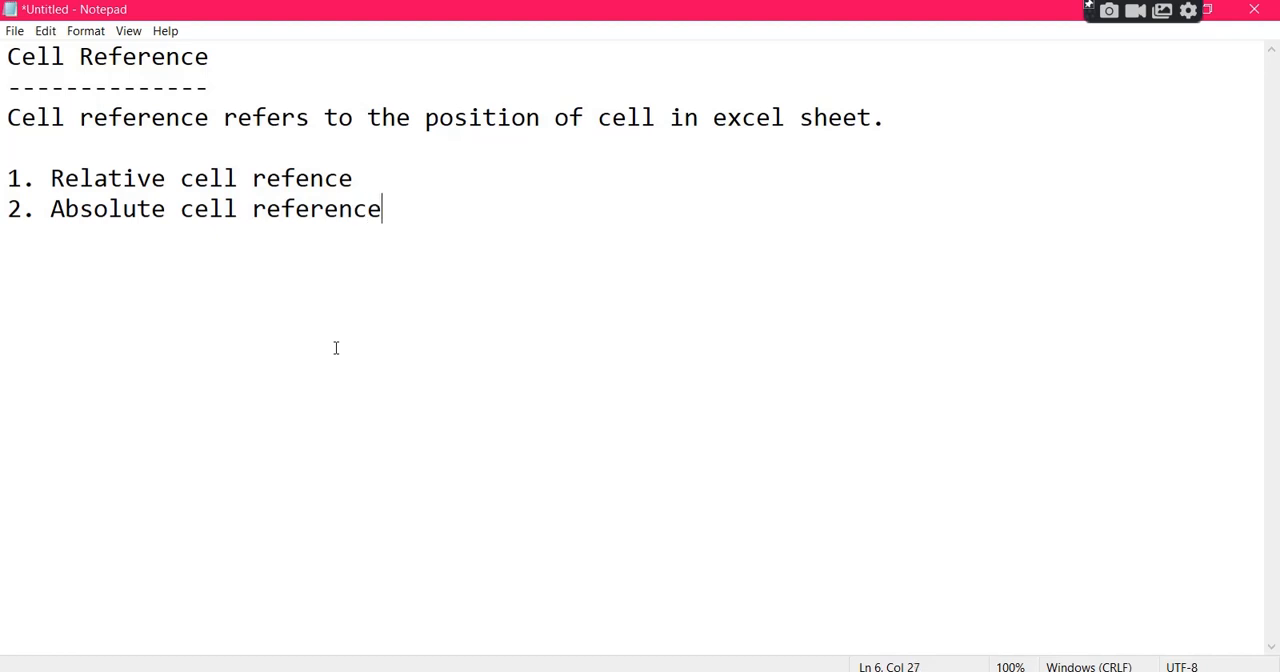
Correct the misspelled last word of list item 1 to "reference" using the word copied from item 2, and highlight that line.
{"action": "left_click", "coordinate": [311, 178]}
{"action": "type", "text": "r"}
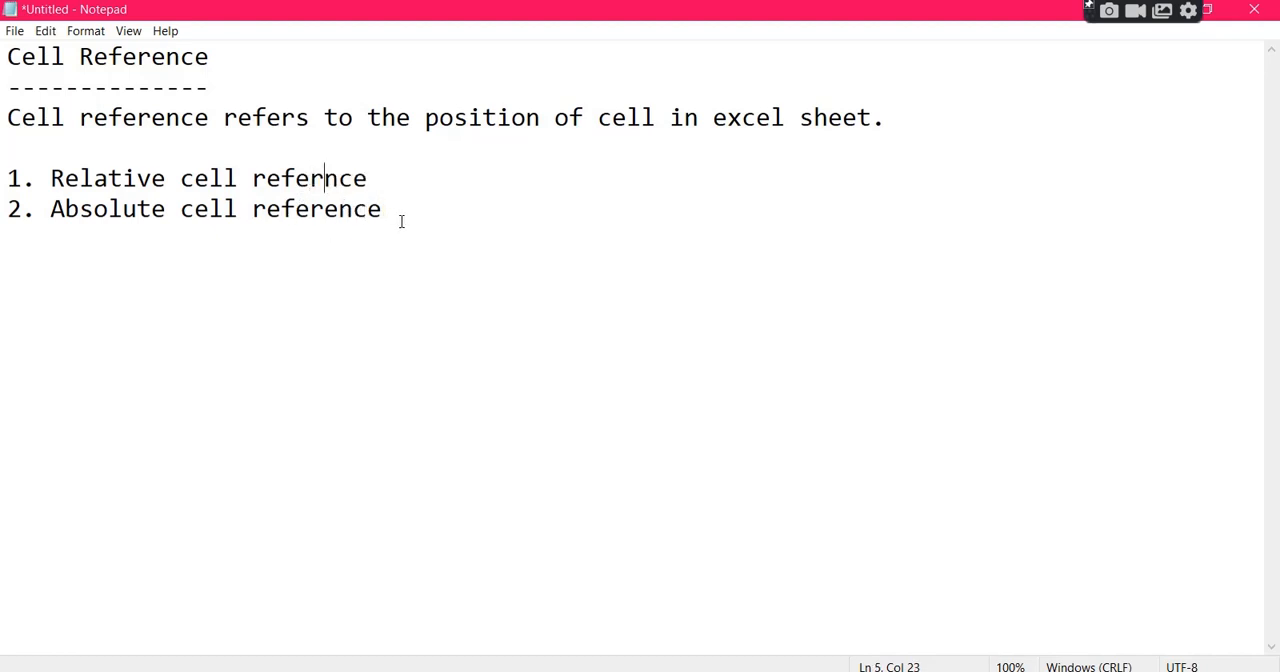
{"action": "left_click_drag", "start_coordinate": [401, 221], "coordinate": [255, 210]}
{"action": "key", "text": "ctrl+c"}
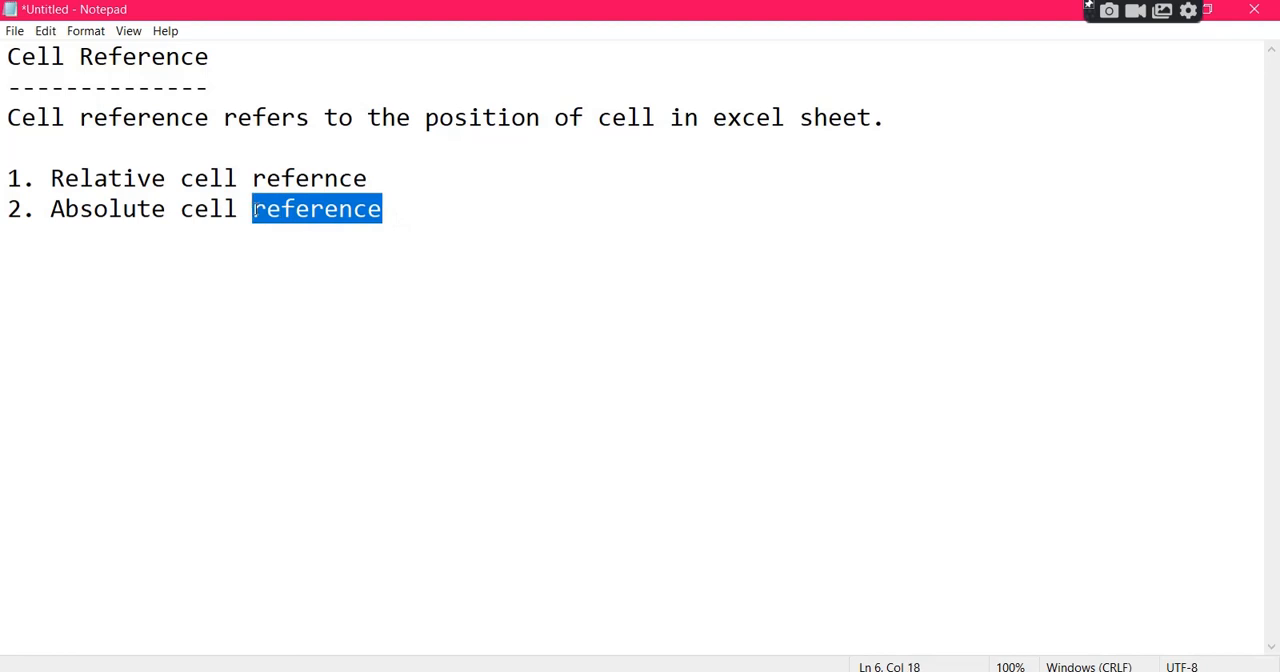
{"action": "left_click", "coordinate": [383, 178]}
{"action": "left_click_drag", "start_coordinate": [383, 178], "coordinate": [253, 178]}
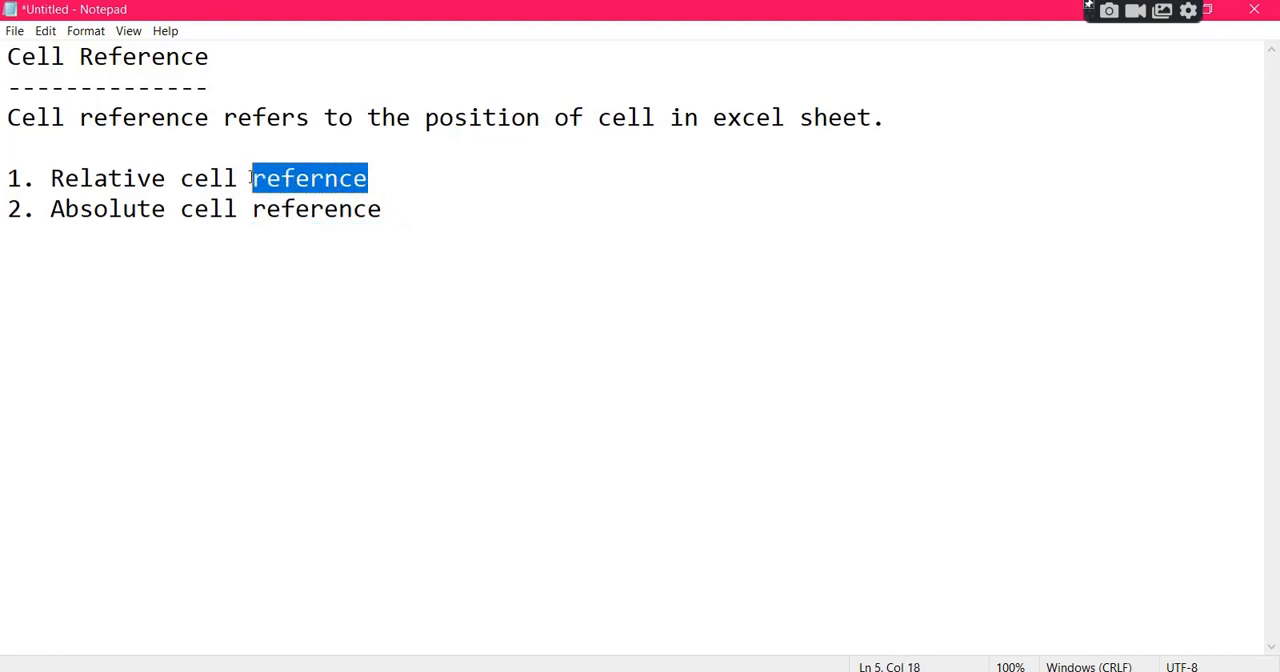
{"action": "key", "text": "ctrl+v"}
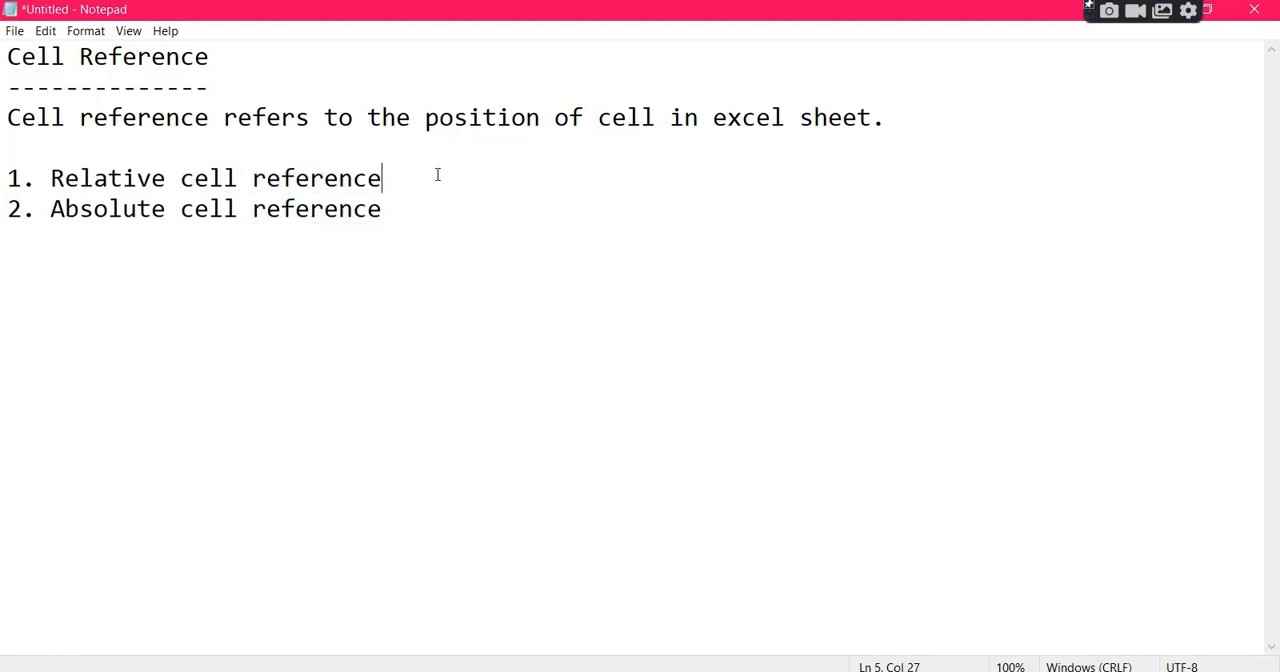
{"action": "left_click_drag", "start_coordinate": [437, 174], "coordinate": [3, 178]}
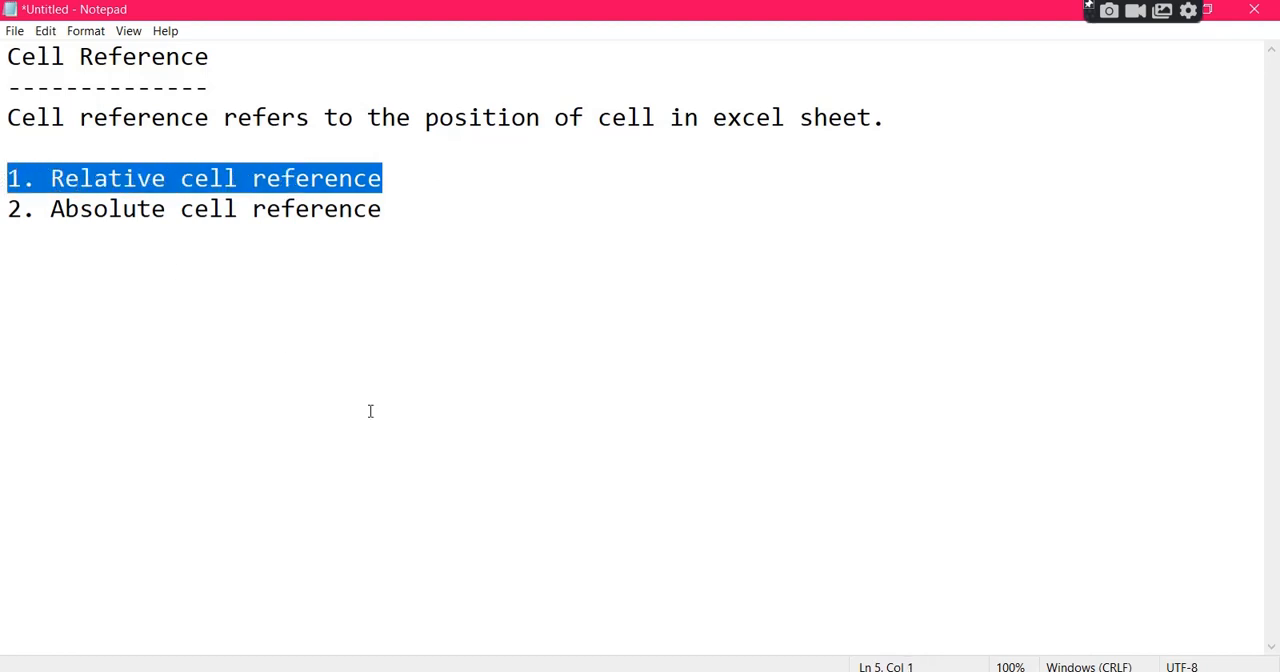
Switch back to the session8 workbook in Excel, enter 5 in both A1 and A2, and select cell B1.
{"action": "key", "text": "alt+Tab"}
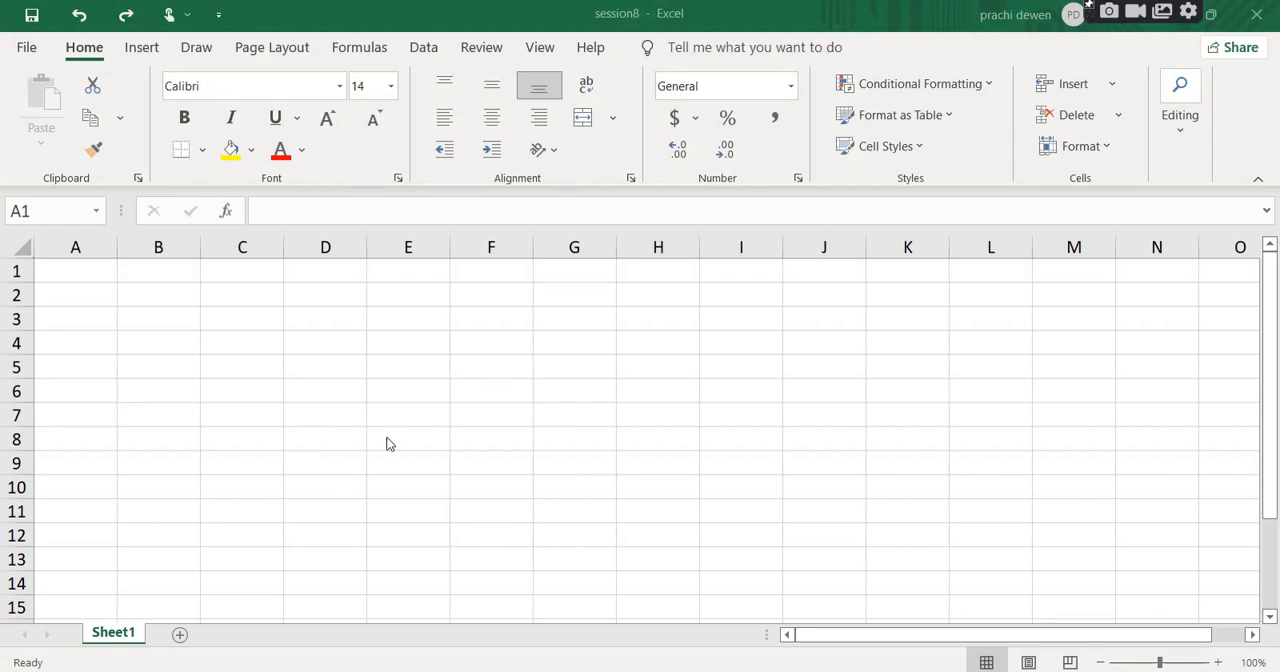
{"action": "left_click", "coordinate": [106, 274]}
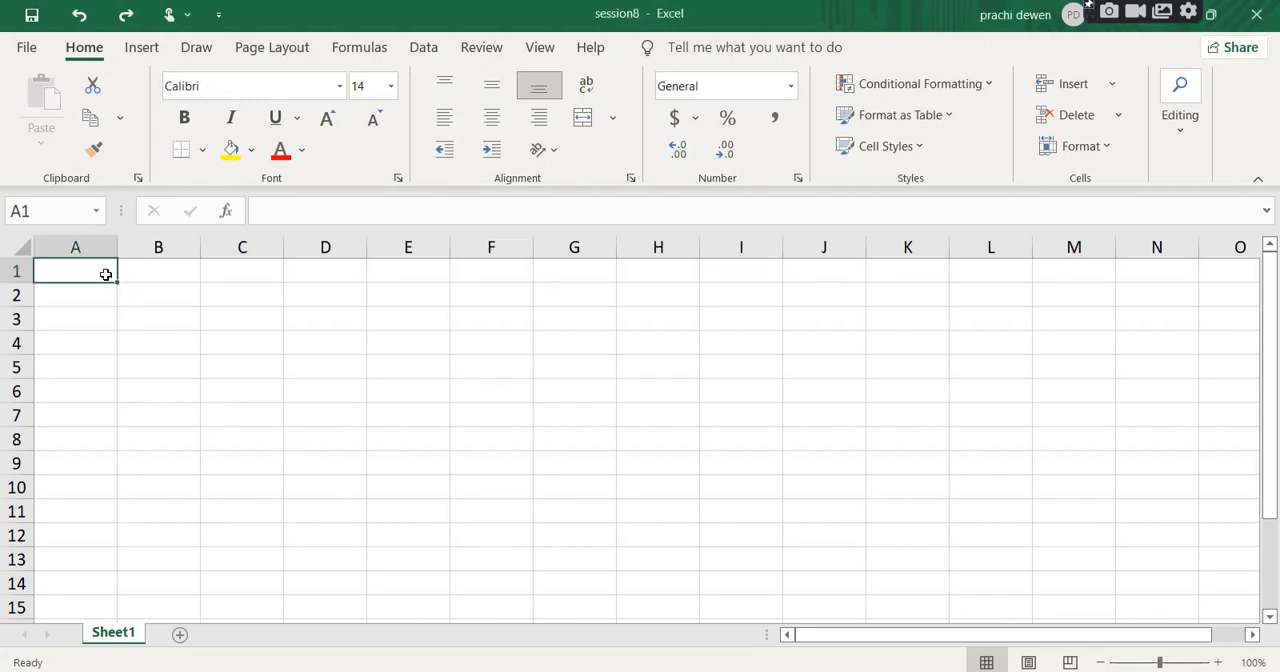
{"action": "type", "text": "5"}
{"action": "key", "text": "Return"}
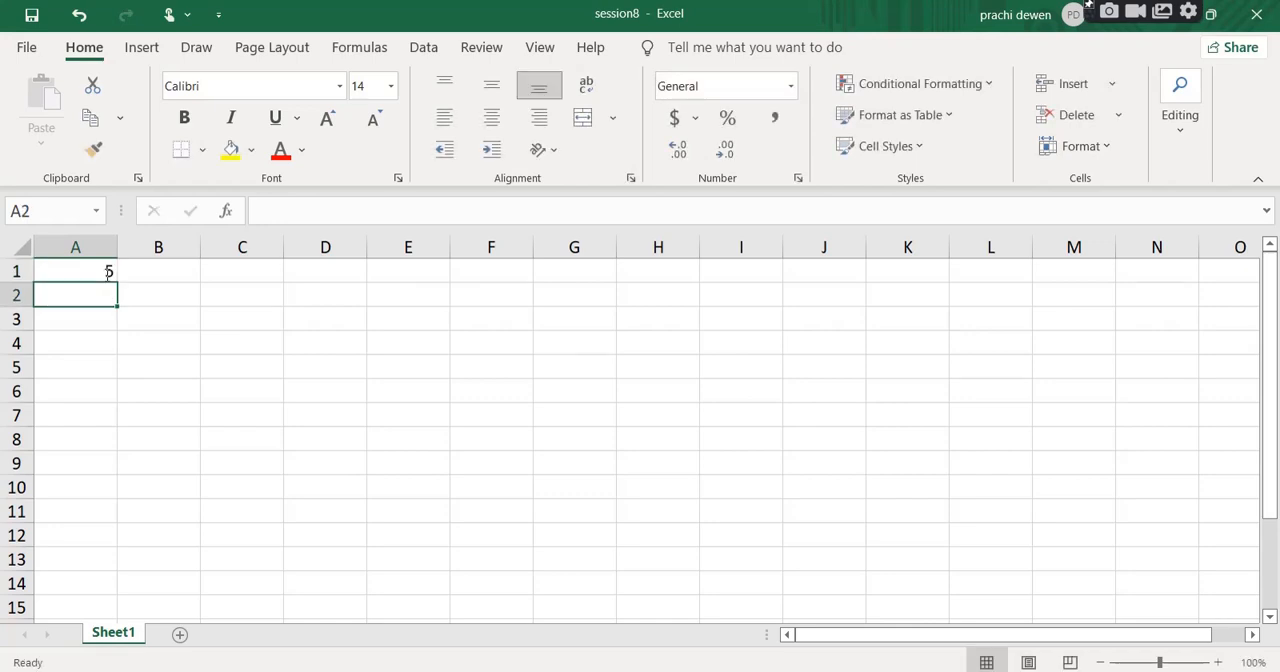
{"action": "type", "text": "5"}
{"action": "key", "text": "Return"}
{"action": "key", "text": "Right"}
{"action": "key", "text": "Up"}
{"action": "key", "text": "Up"}
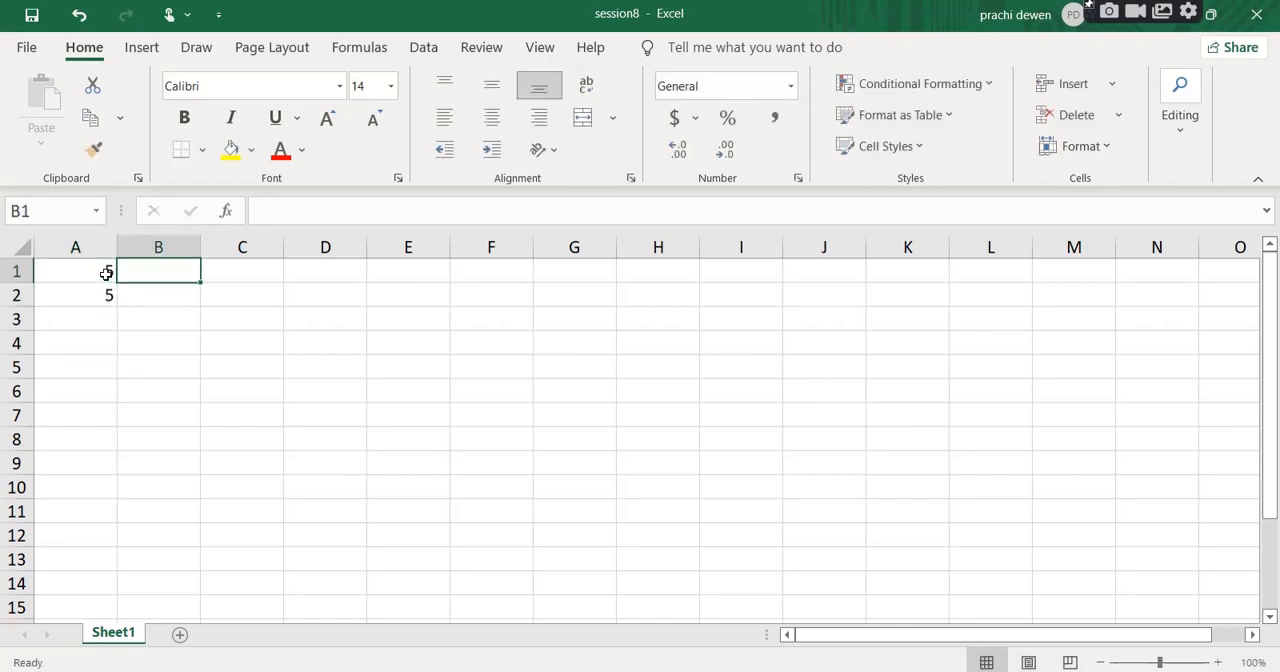
Enter 50 in both B1 and B2.
{"action": "type", "text": "50"}
{"action": "key", "text": "Return"}
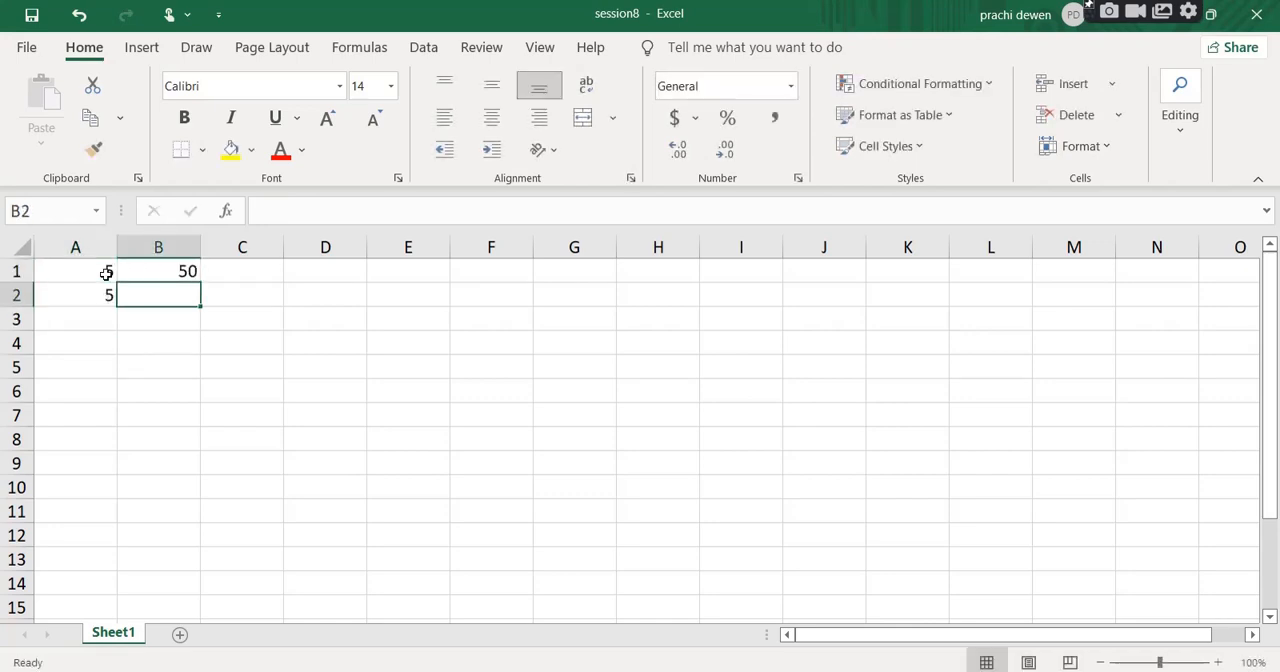
{"action": "type", "text": "50"}
{"action": "key", "text": "Return"}
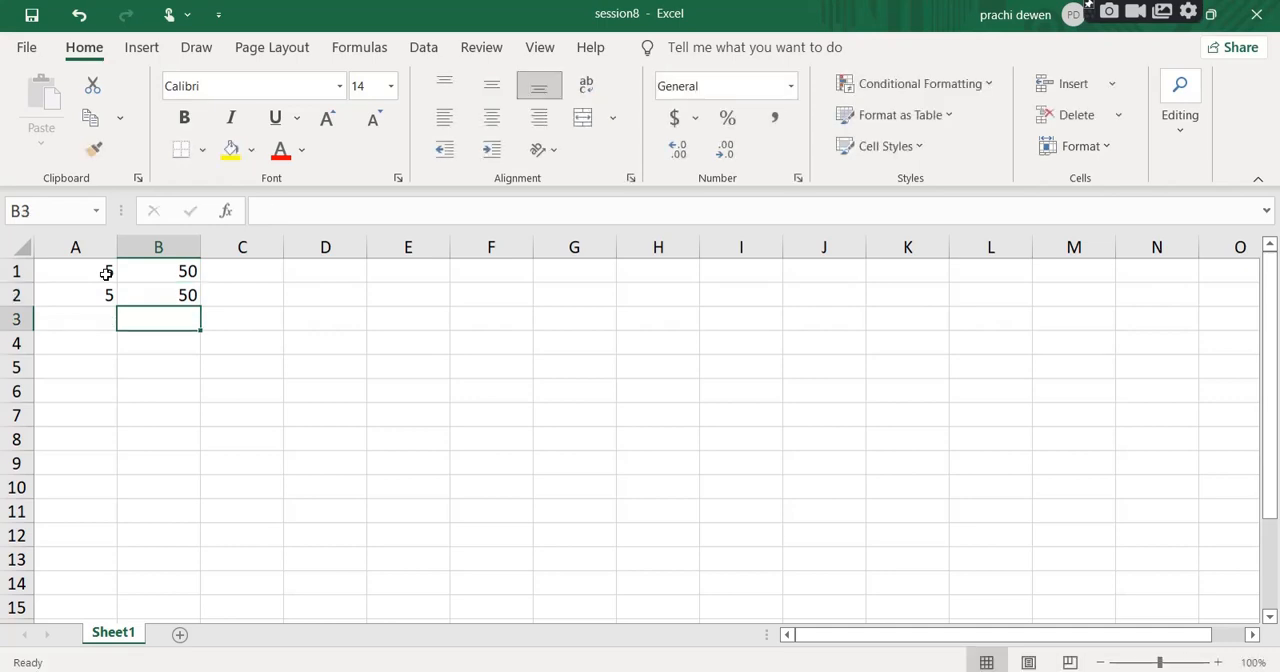
Add the two values of column A in cell A3 with the formula =a1+a2.
{"action": "left_click_drag", "start_coordinate": [86, 270], "coordinate": [171, 296]}
{"action": "left_click", "coordinate": [114, 328]}
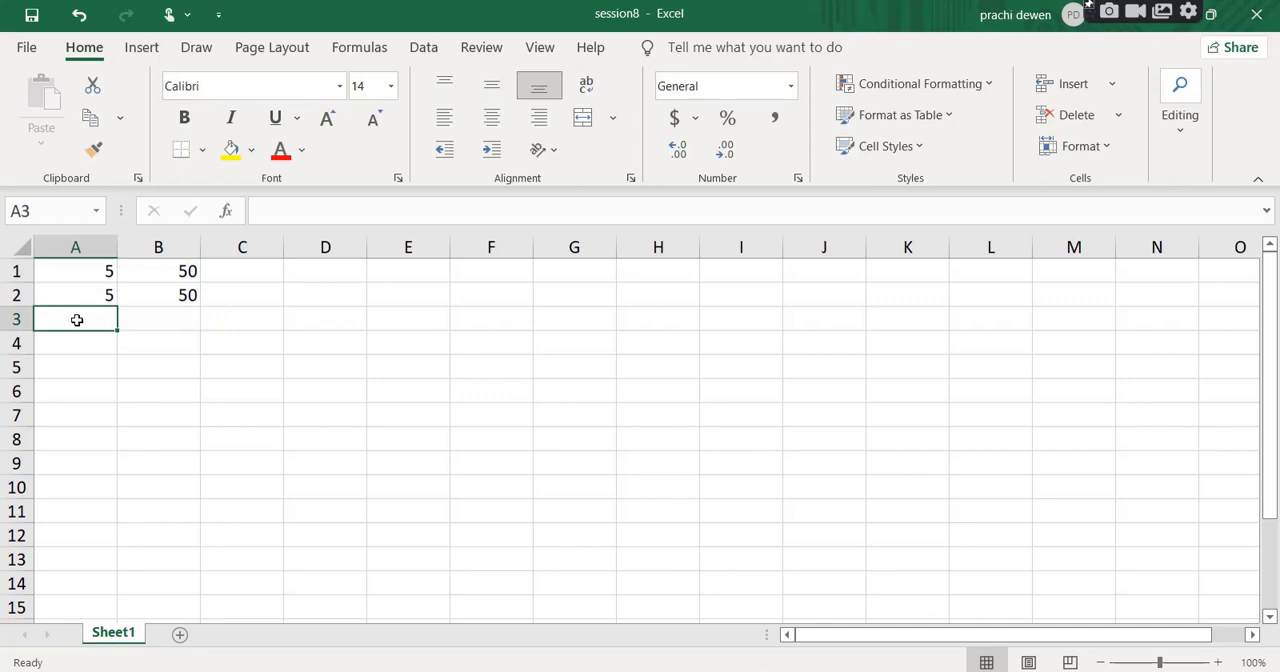
{"action": "left_click", "coordinate": [103, 272]}
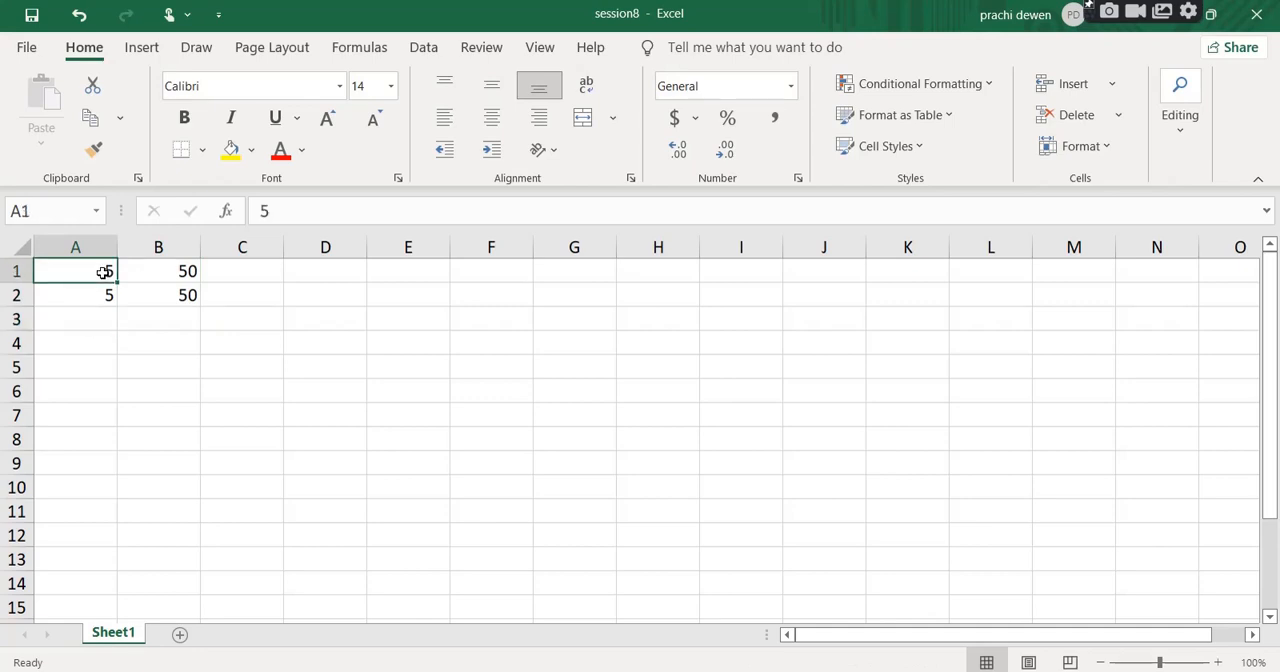
{"action": "left_click", "coordinate": [87, 300]}
{"action": "left_click", "coordinate": [72, 324]}
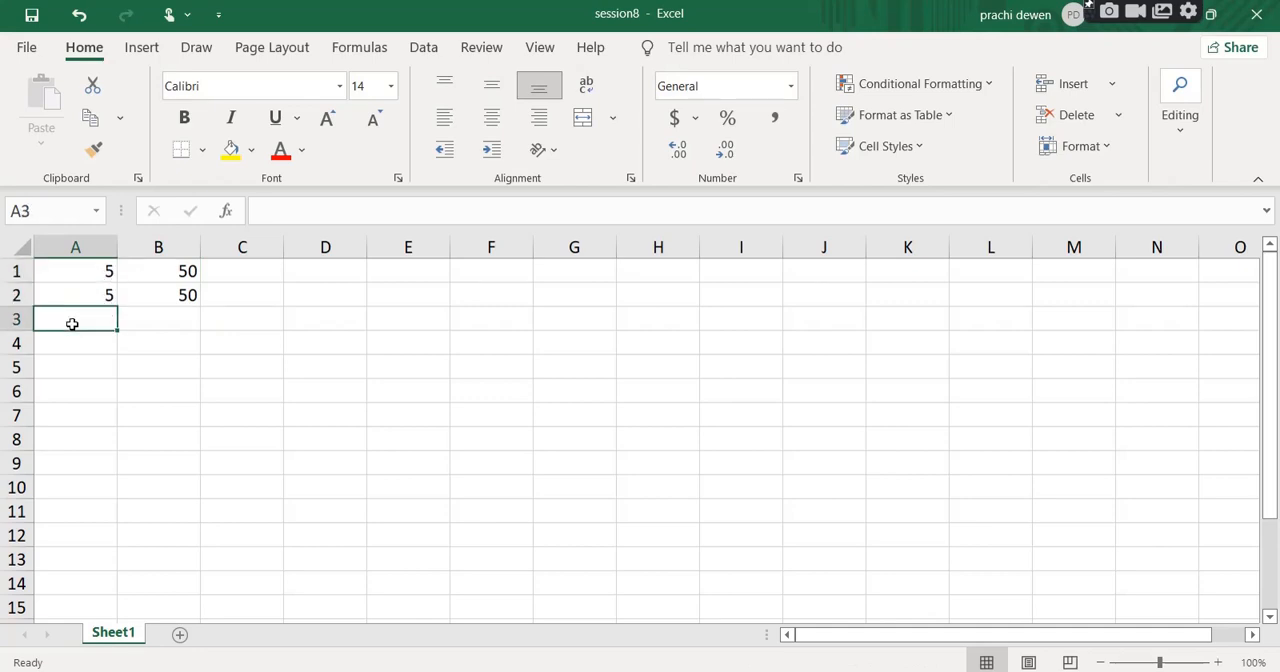
{"action": "type", "text": "="}
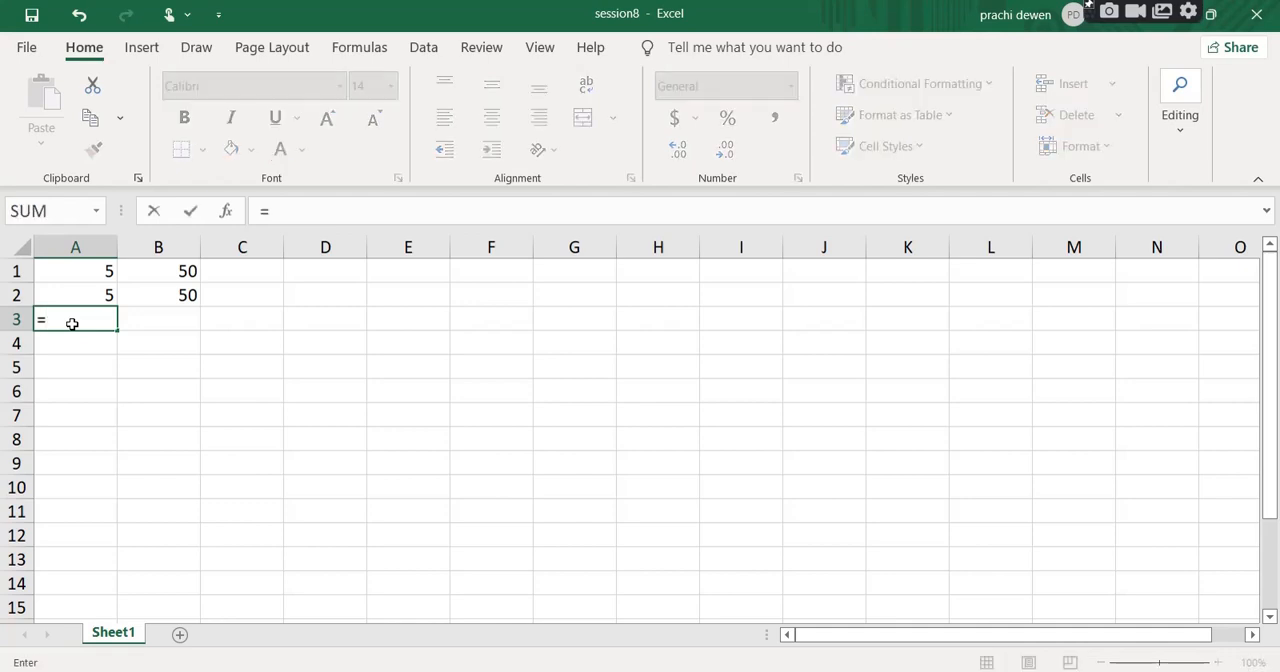
{"action": "type", "text": "a1+a2"}
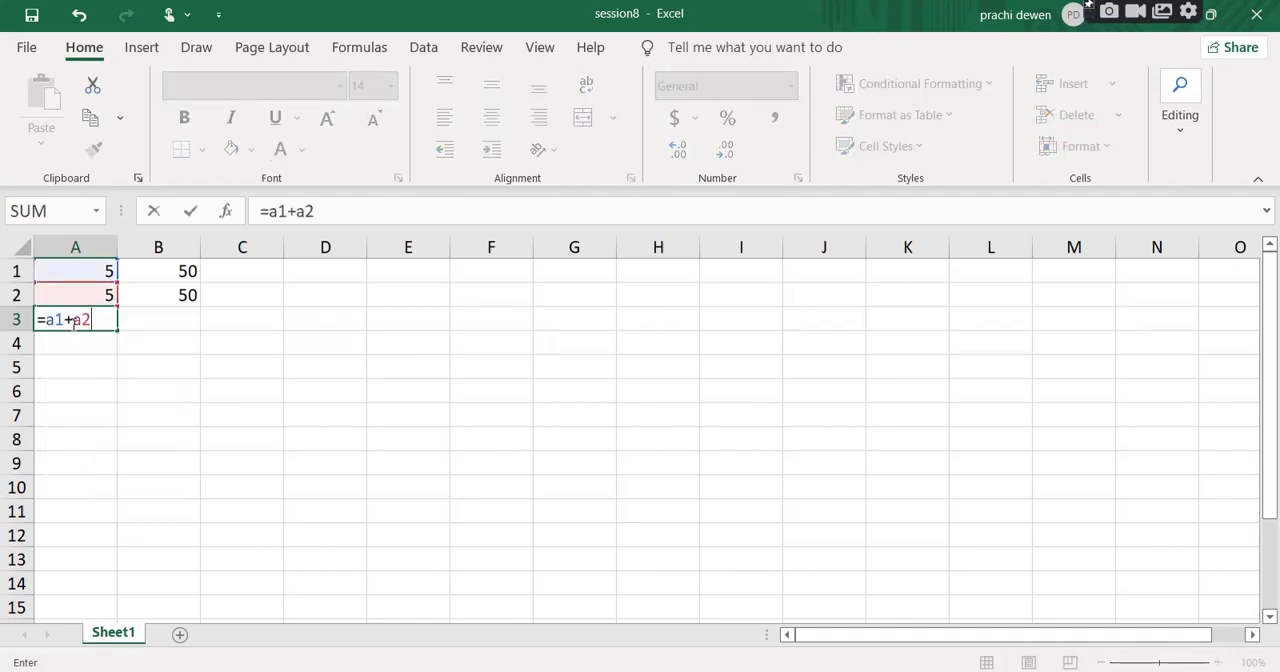
{"action": "key", "text": "Return"}
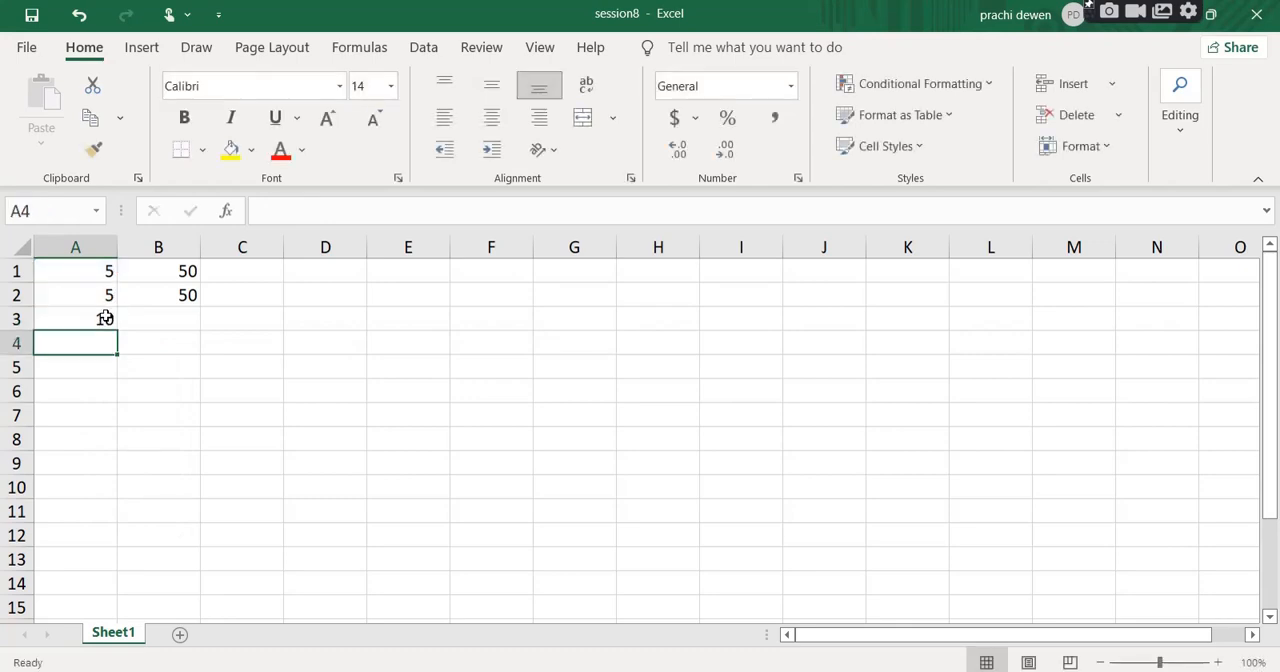
Fill the sum formula from A3 across into B3 to total the column B values.
{"action": "left_click", "coordinate": [94, 318]}
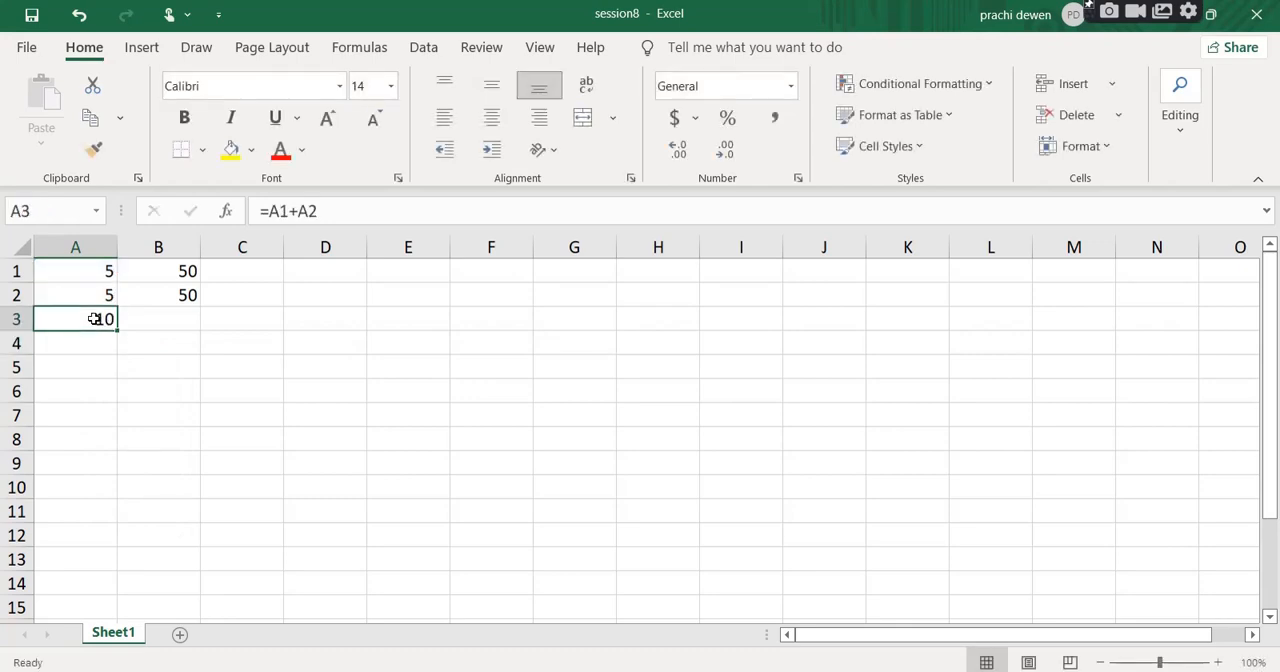
{"action": "left_click", "coordinate": [172, 320]}
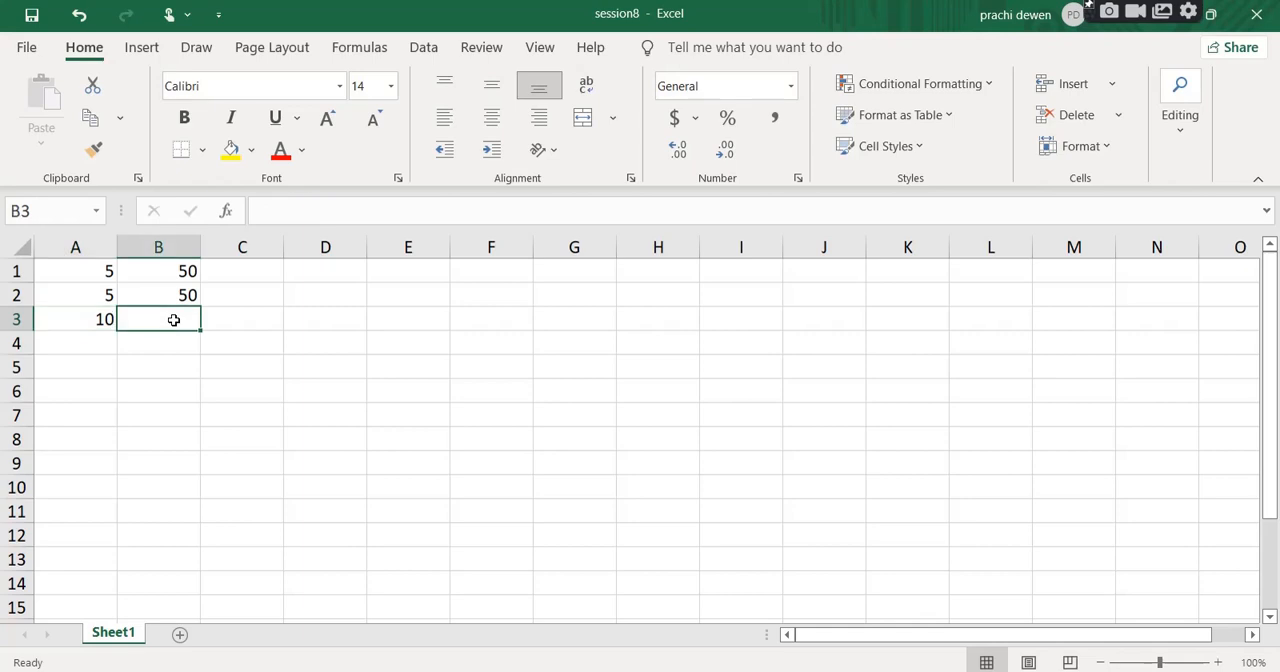
{"action": "left_click_drag", "start_coordinate": [188, 264], "coordinate": [180, 295]}
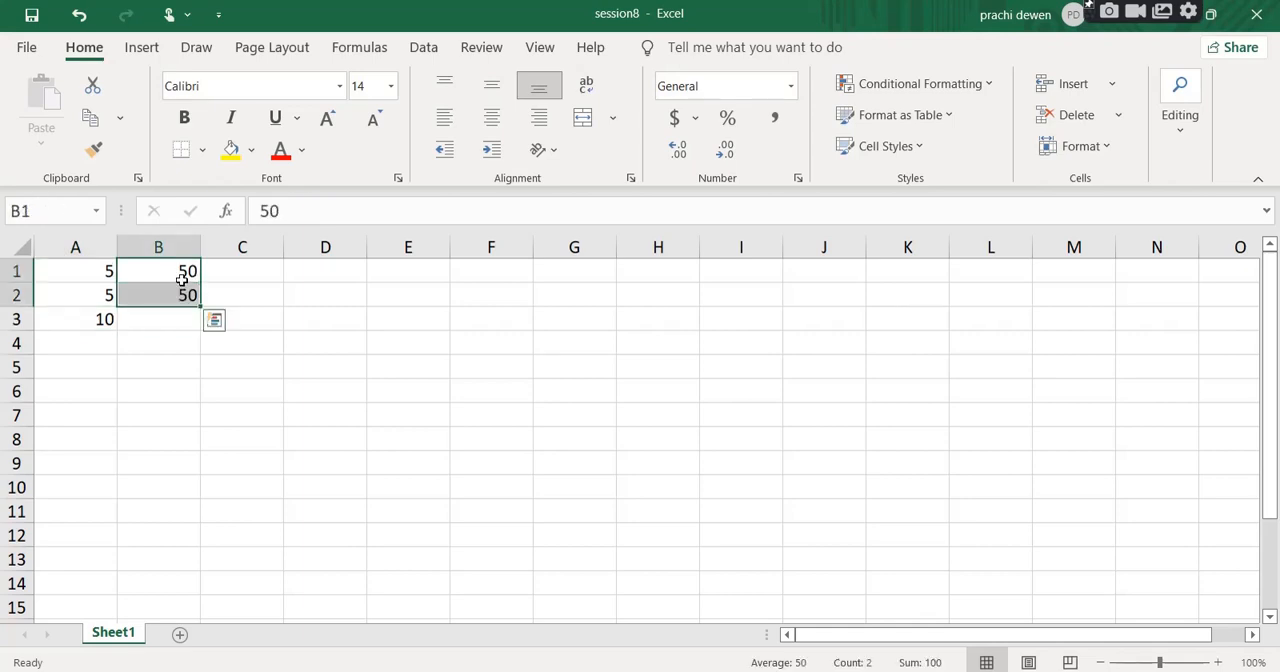
{"action": "left_click", "coordinate": [171, 321]}
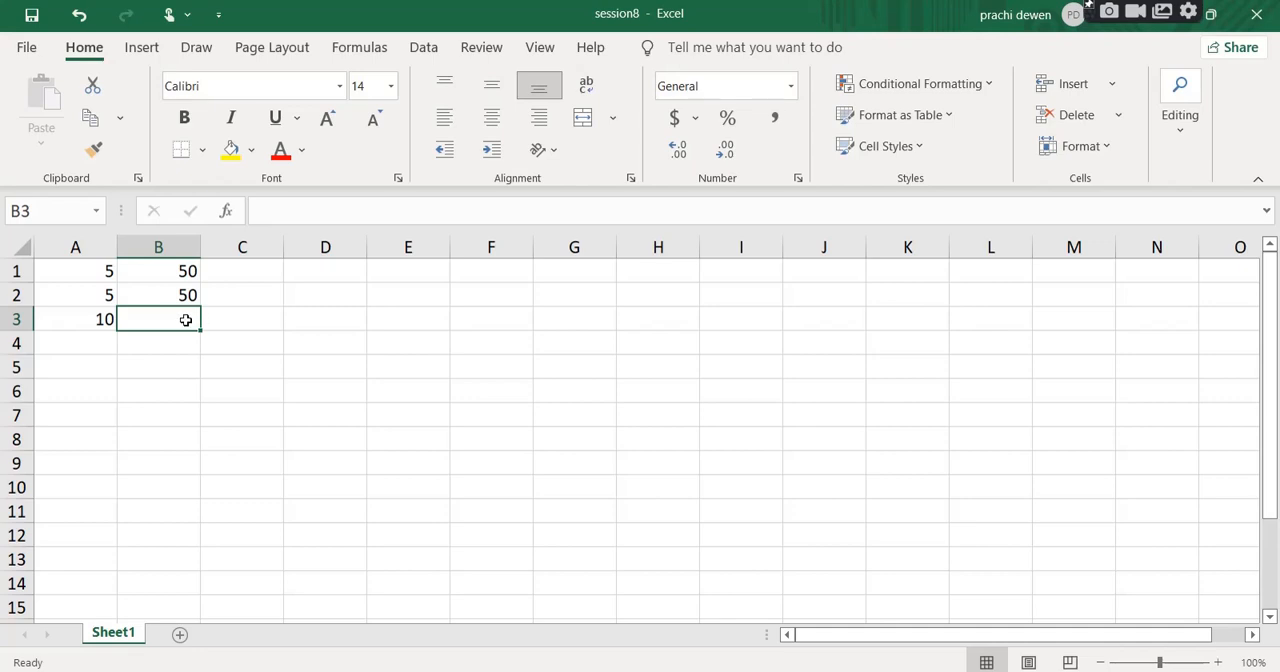
{"action": "left_click", "coordinate": [84, 319]}
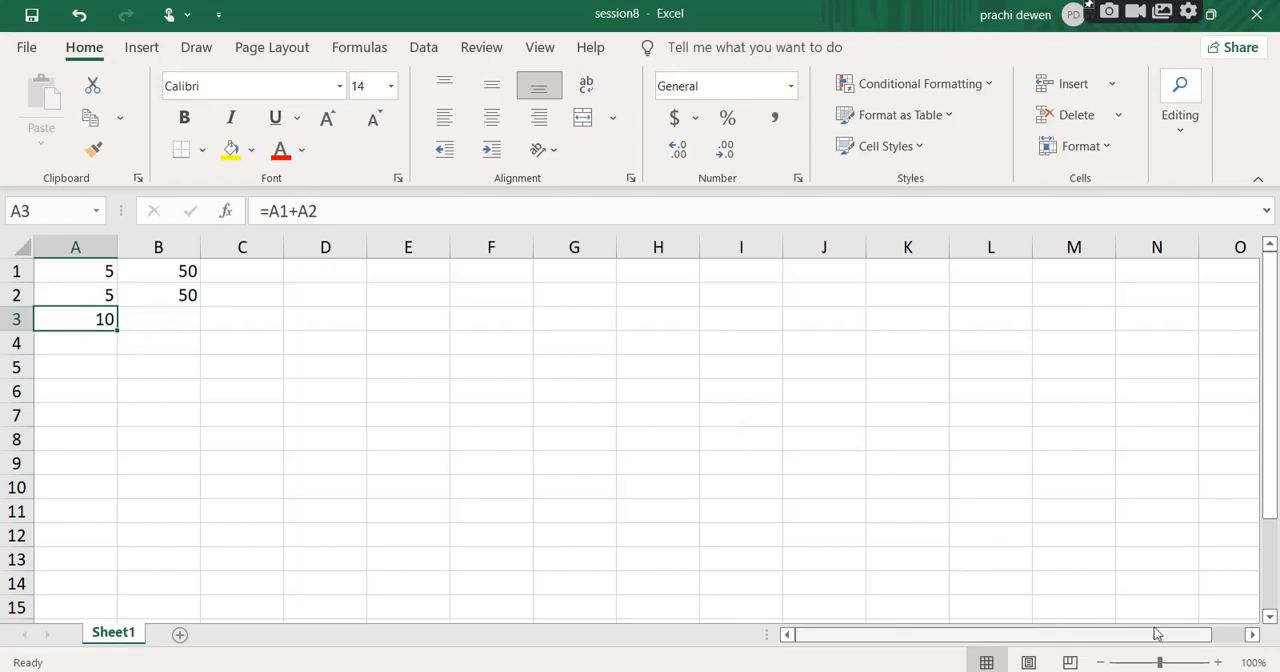
{"action": "left_click_drag", "start_coordinate": [1163, 665], "coordinate": [1183, 665]}
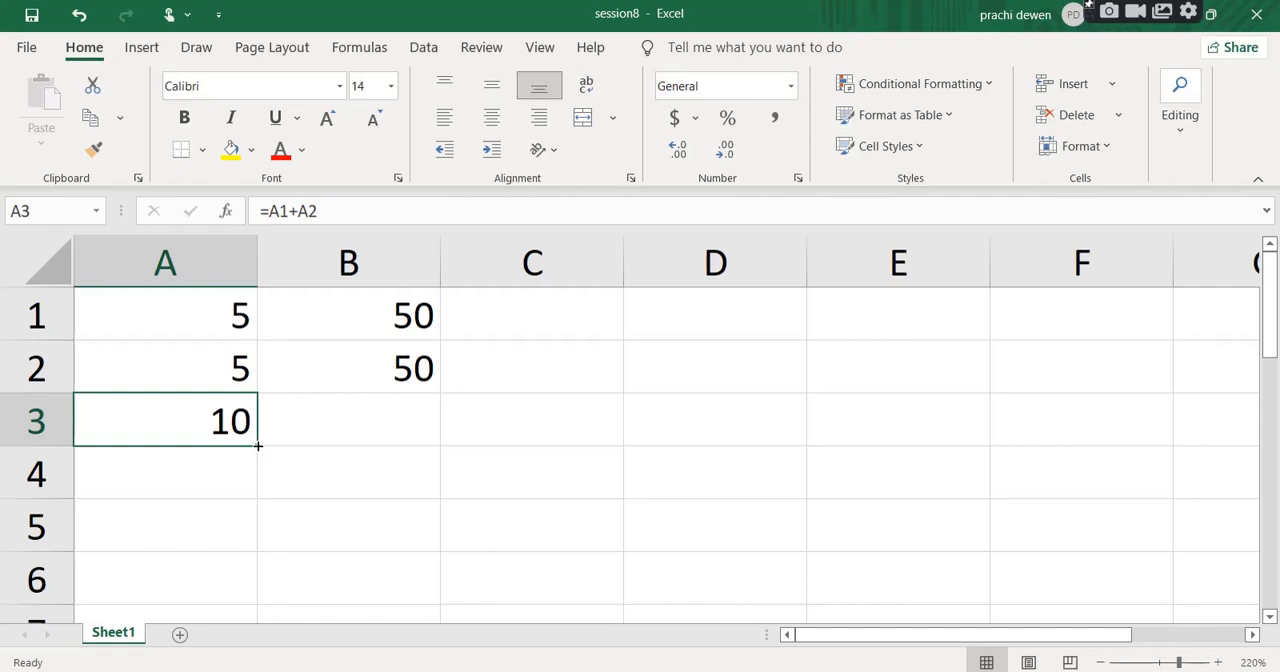
{"action": "left_click_drag", "start_coordinate": [258, 446], "coordinate": [403, 437]}
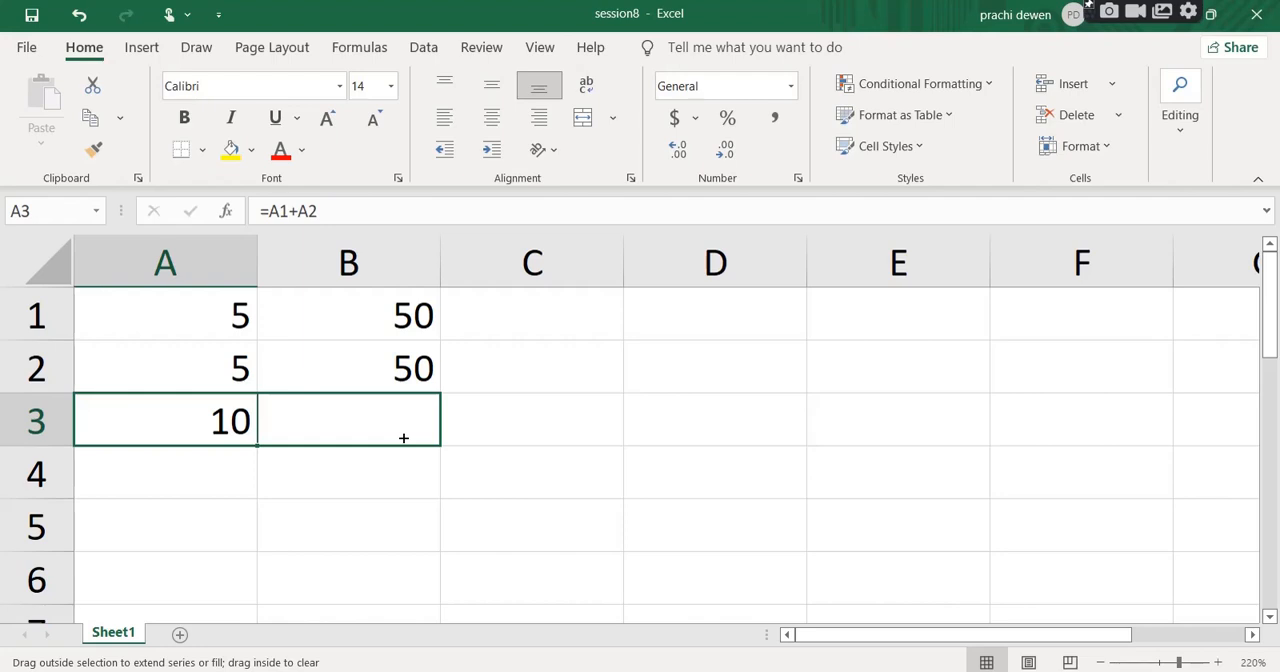
{"action": "left_click_drag", "start_coordinate": [403, 437], "coordinate": [403, 437]}
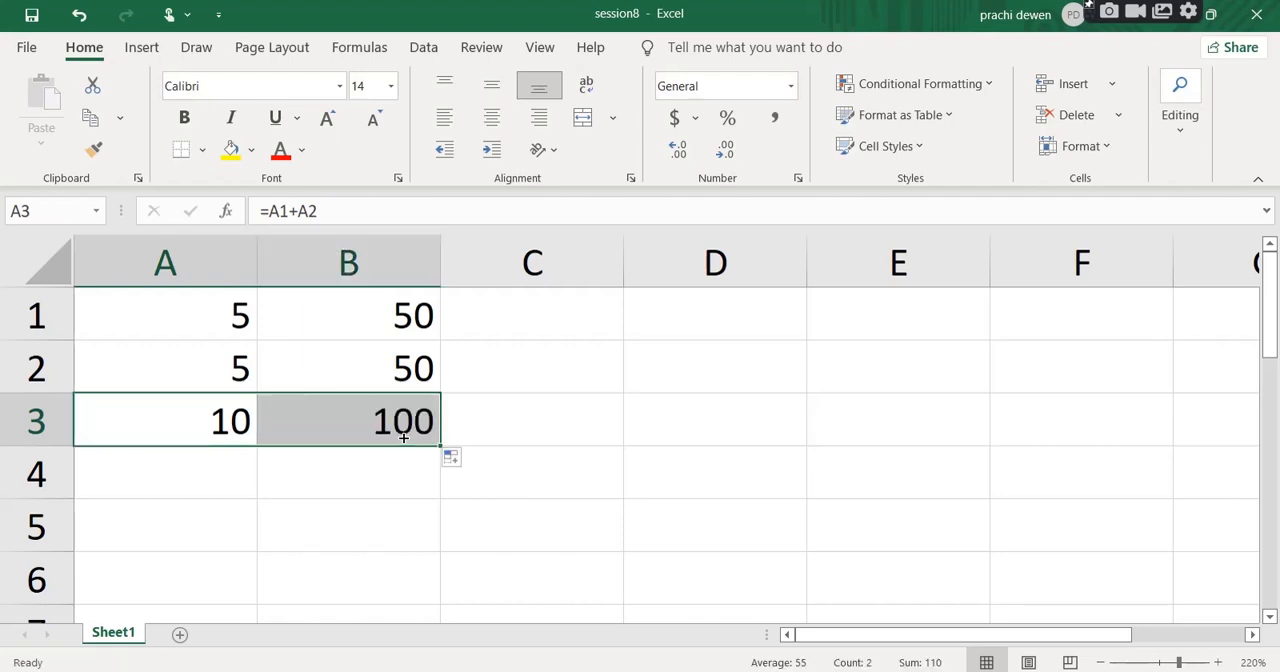
Examine the filled formula in B3 against the original formula in A3, leaving both unedited.
{"action": "left_click", "coordinate": [403, 437]}
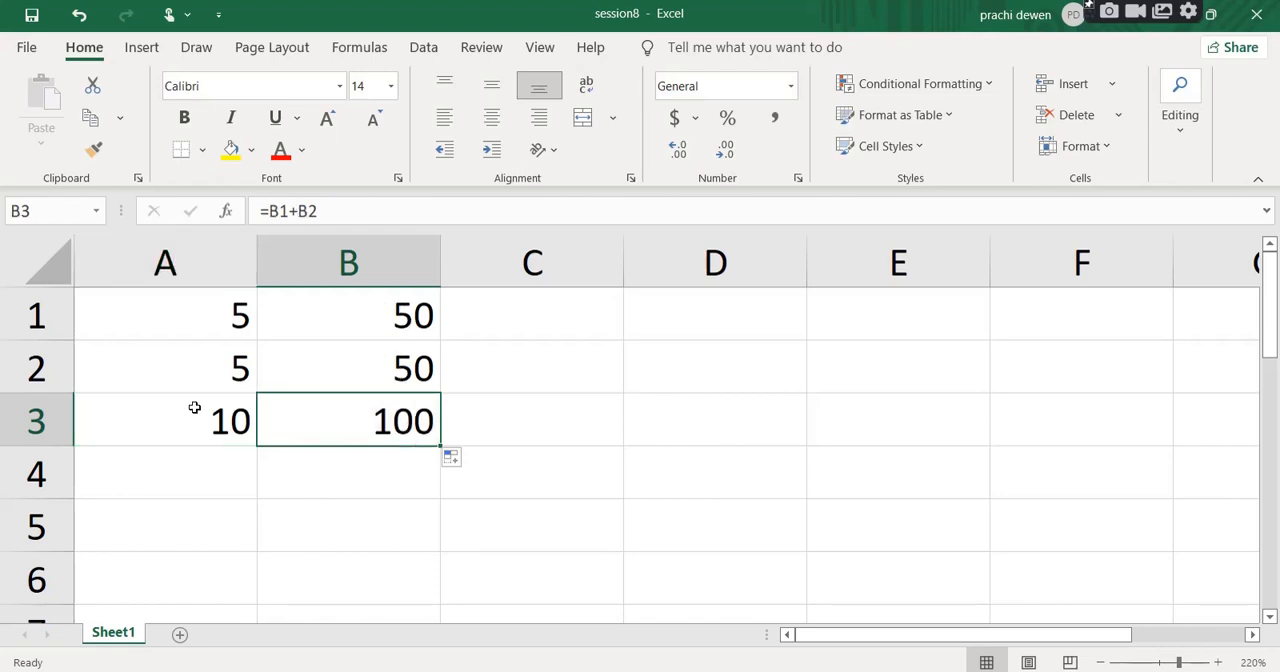
{"action": "left_click", "coordinate": [199, 426]}
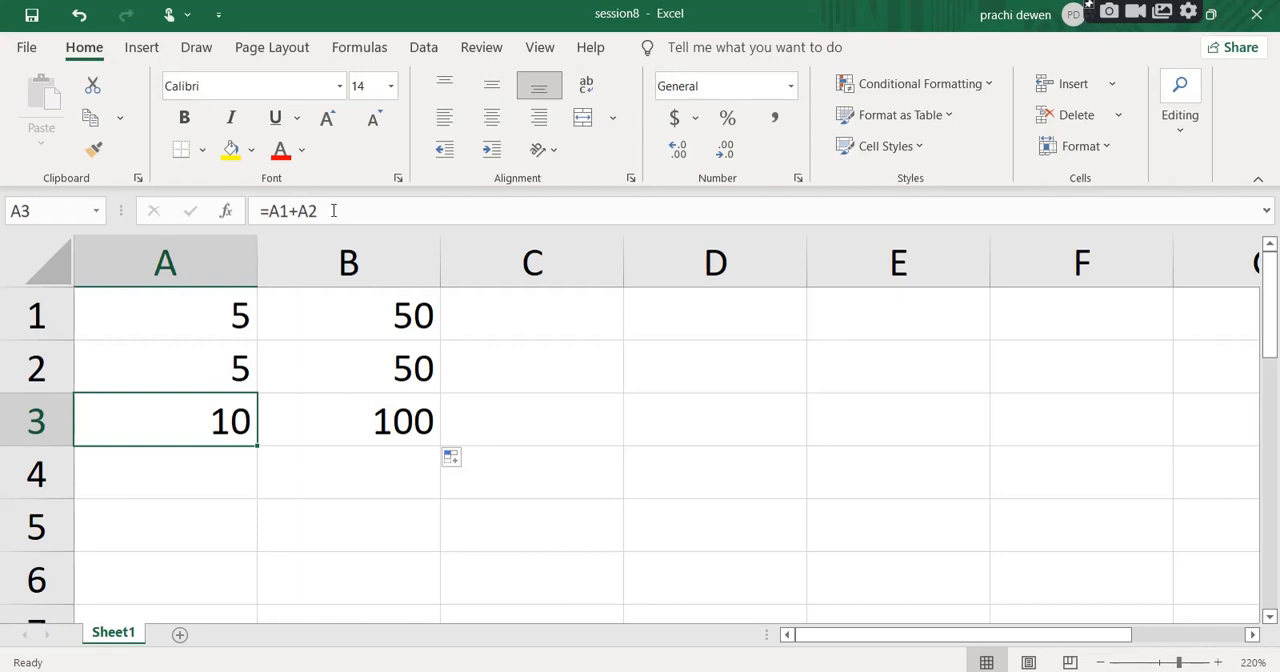
{"action": "left_click_drag", "start_coordinate": [334, 209], "coordinate": [242, 207]}
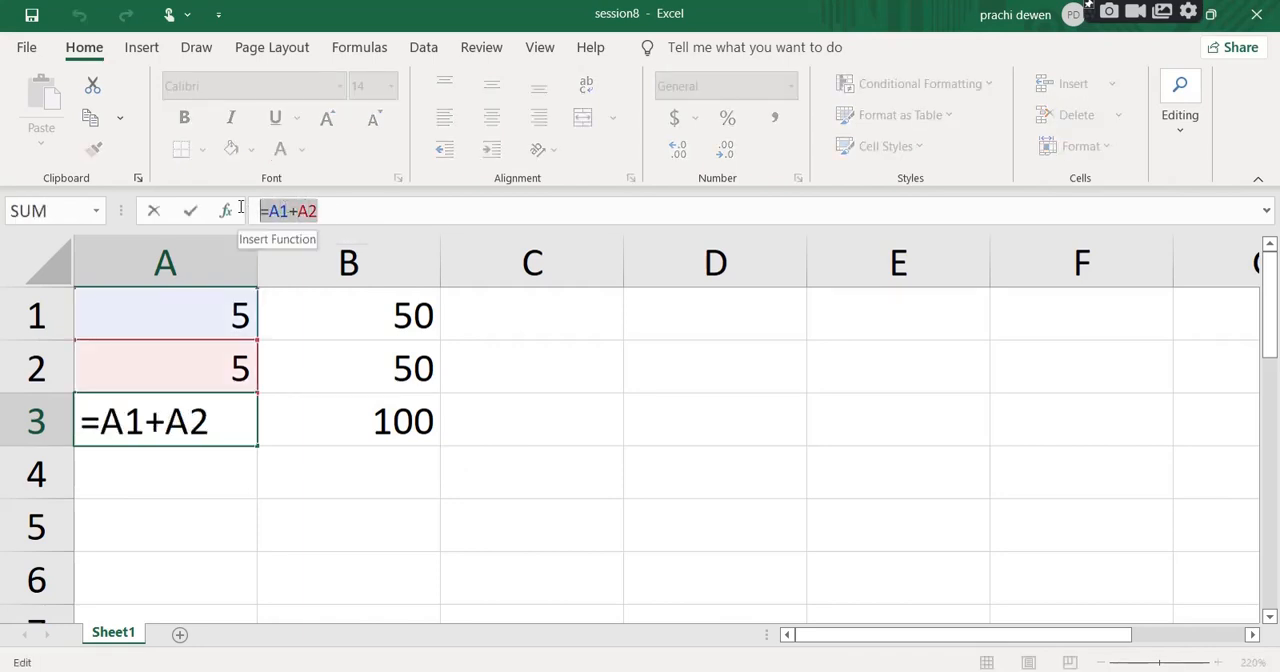
{"action": "key", "text": "Return"}
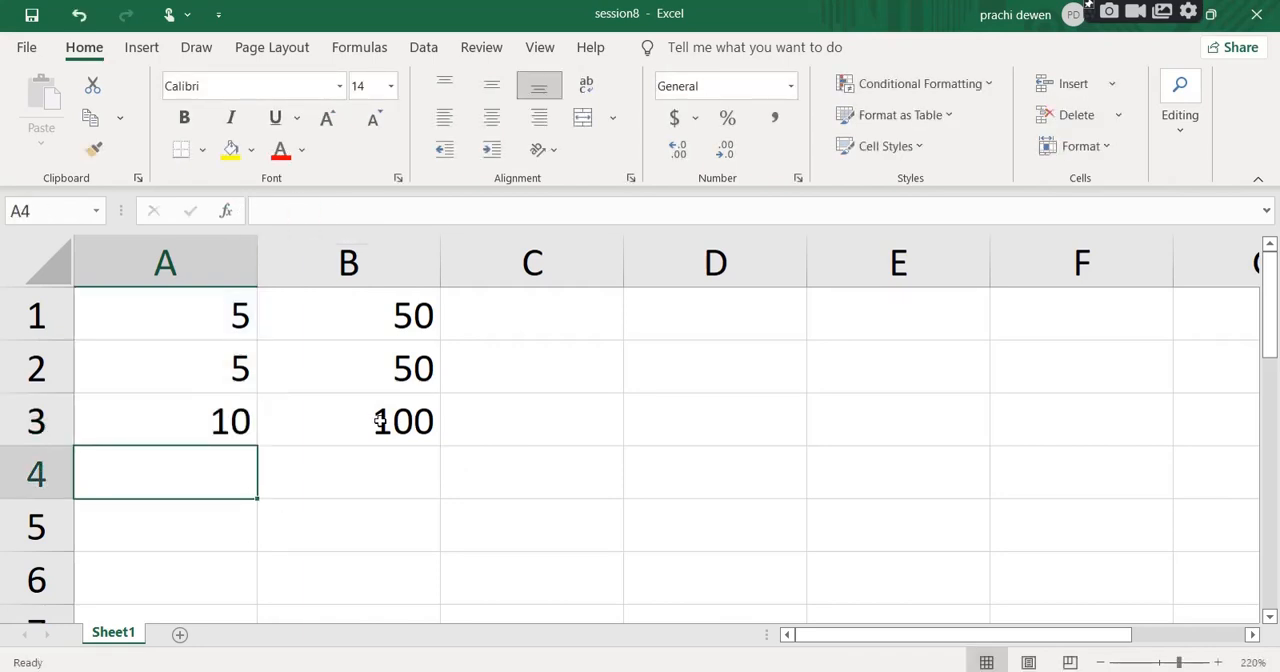
{"action": "left_click", "coordinate": [203, 423]}
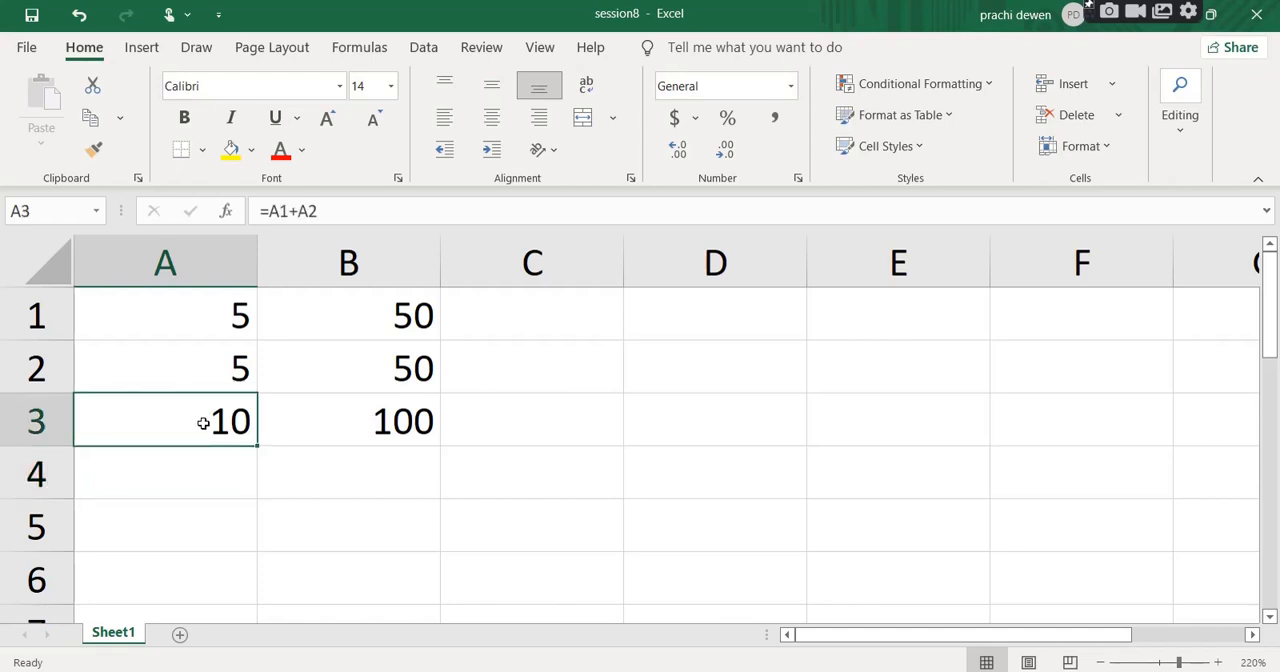
{"action": "left_click", "coordinate": [352, 421]}
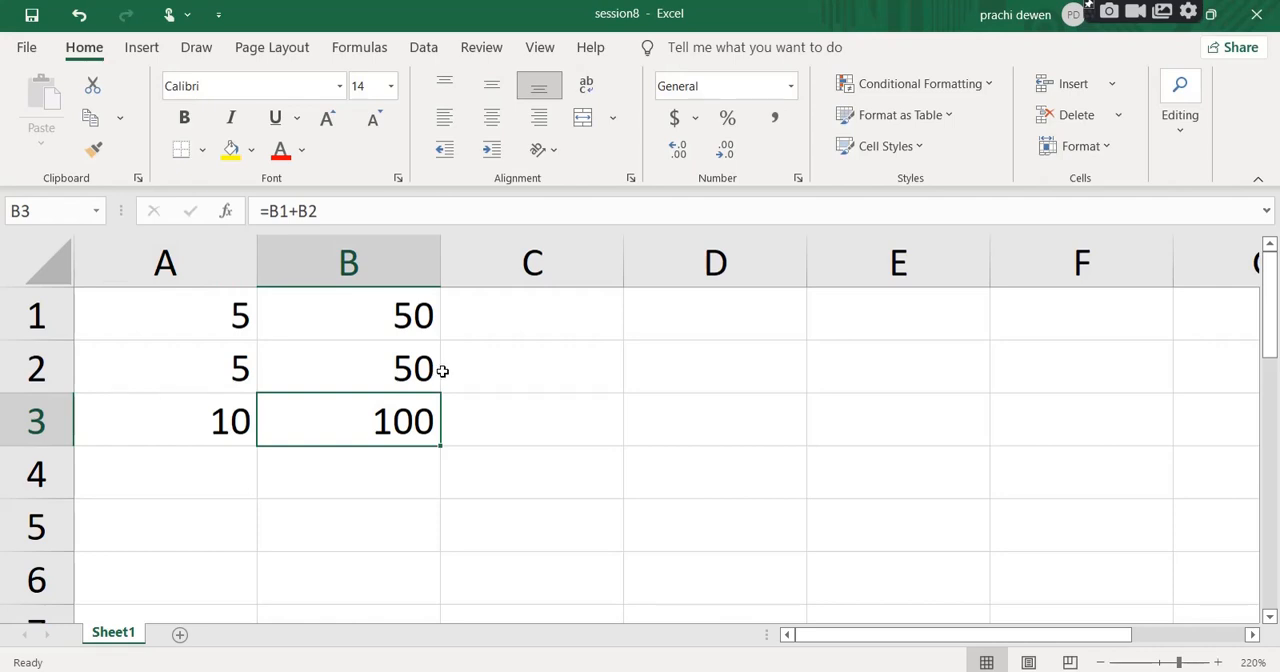
{"action": "left_click", "coordinate": [290, 211]}
{"action": "mouse_move", "coordinate": [289, 211]}
{"action": "left_mouse_down"}
{"action": "mouse_move", "coordinate": [270, 211]}
{"action": "mouse_move", "coordinate": [337, 203]}
{"action": "mouse_move", "coordinate": [298, 206]}
{"action": "left_mouse_up"}
{"action": "key", "text": "Return"}
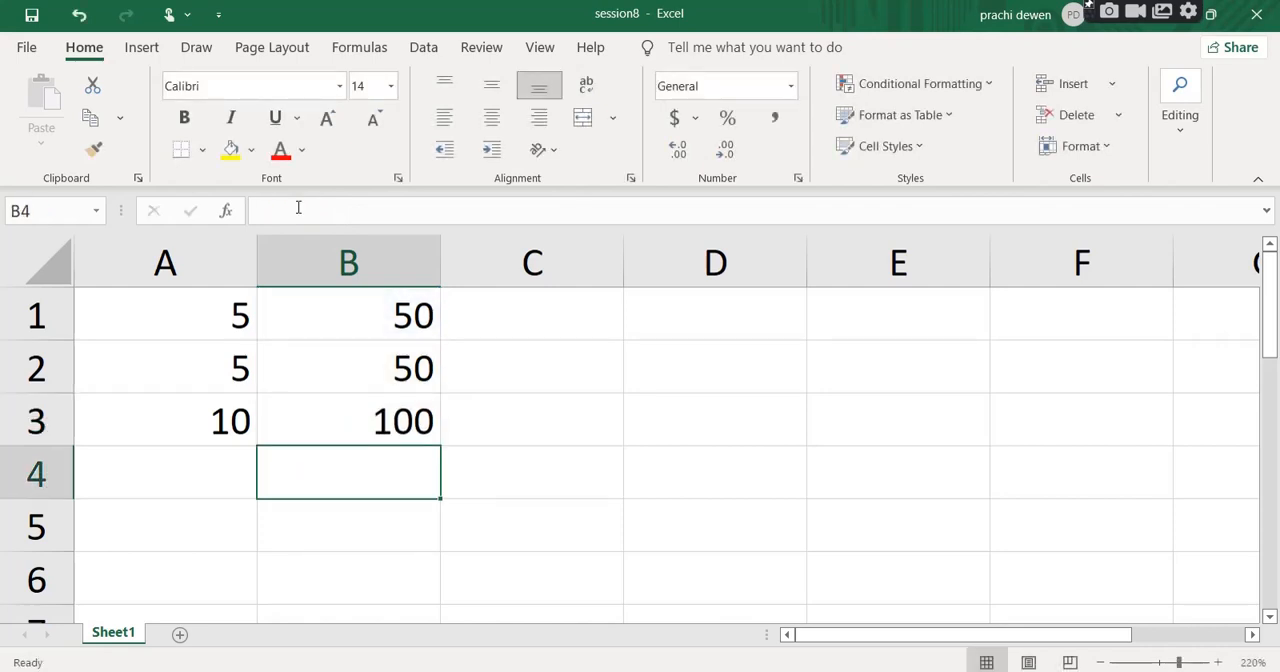
Inspect A3's formula, and highlight the B1 and B2 references one at a time within B3's formula.
{"action": "left_click", "coordinate": [205, 425]}
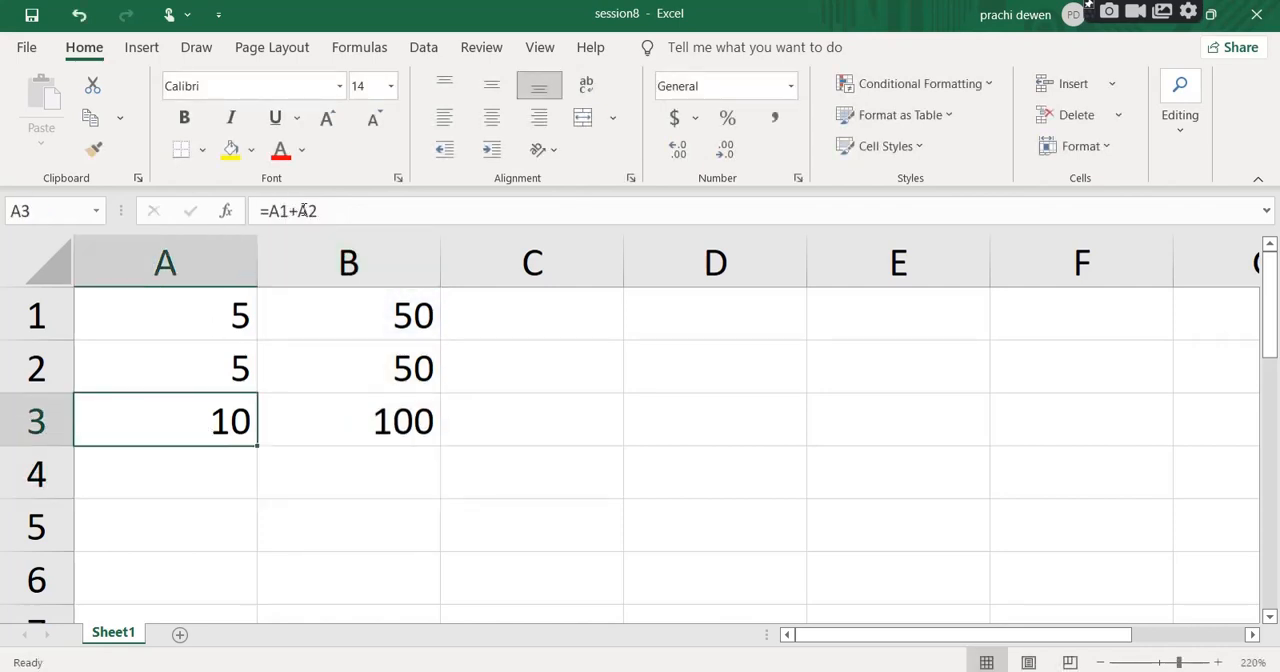
{"action": "left_click", "coordinate": [350, 430]}
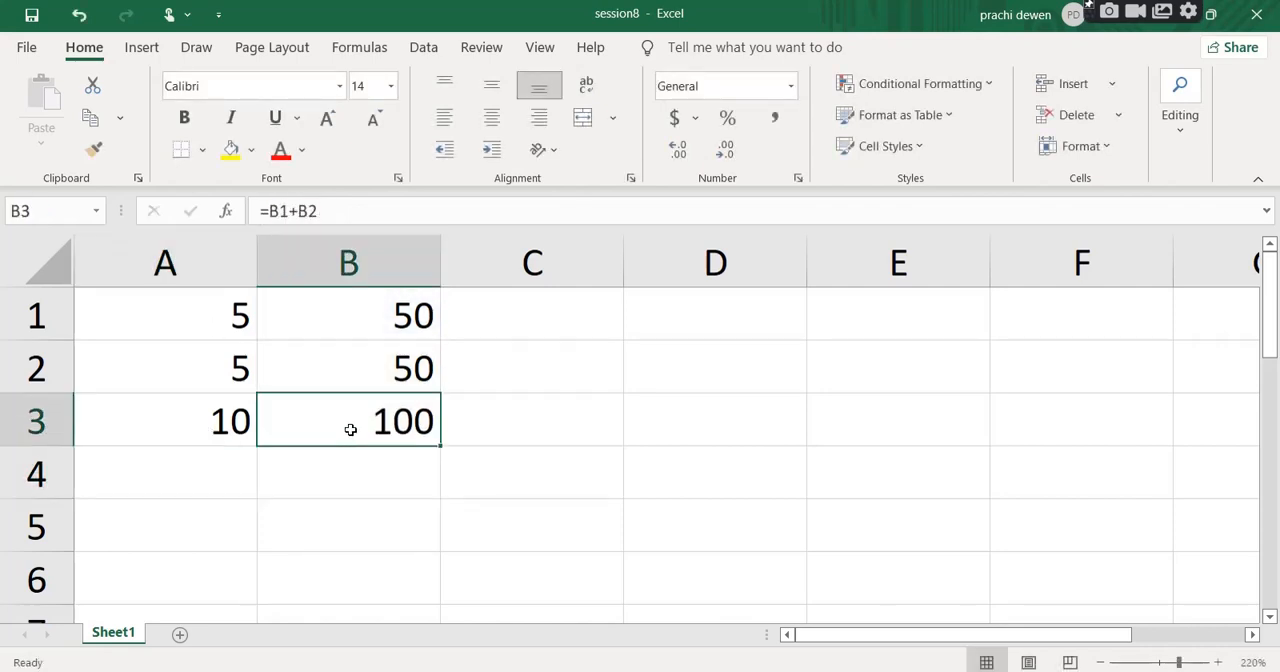
{"action": "left_click", "coordinate": [286, 211]}
{"action": "double_click", "coordinate": [286, 211]}
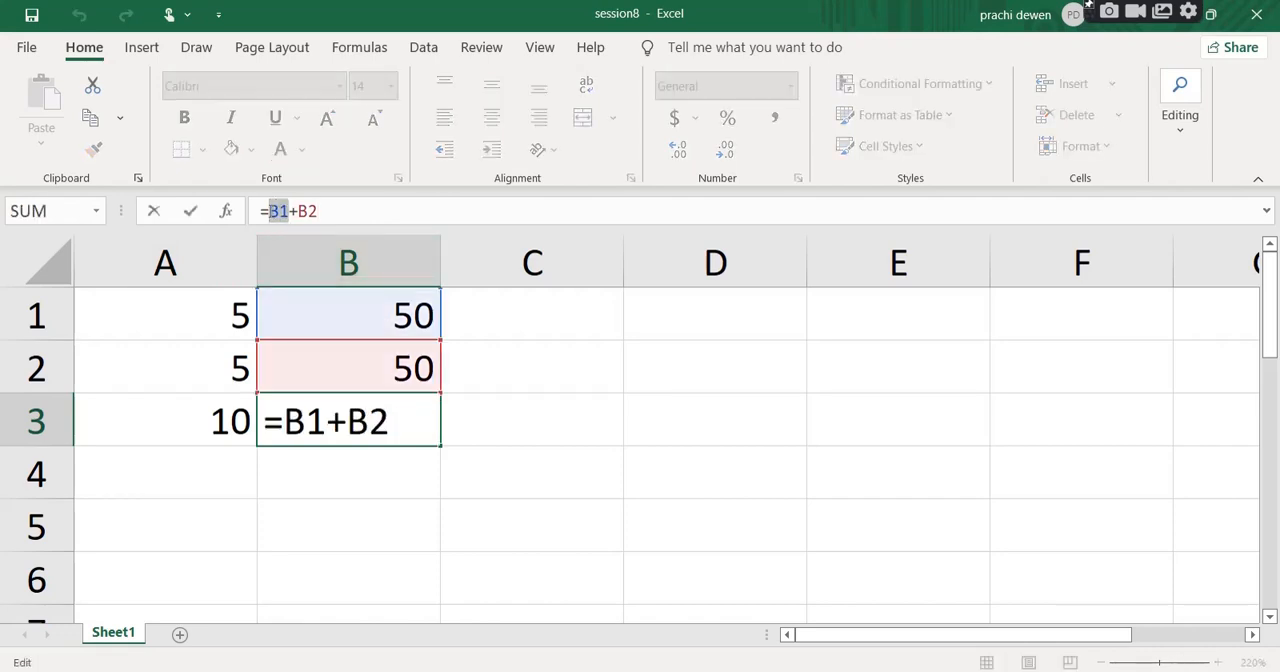
{"action": "left_click", "coordinate": [314, 211]}
{"action": "double_click", "coordinate": [310, 211]}
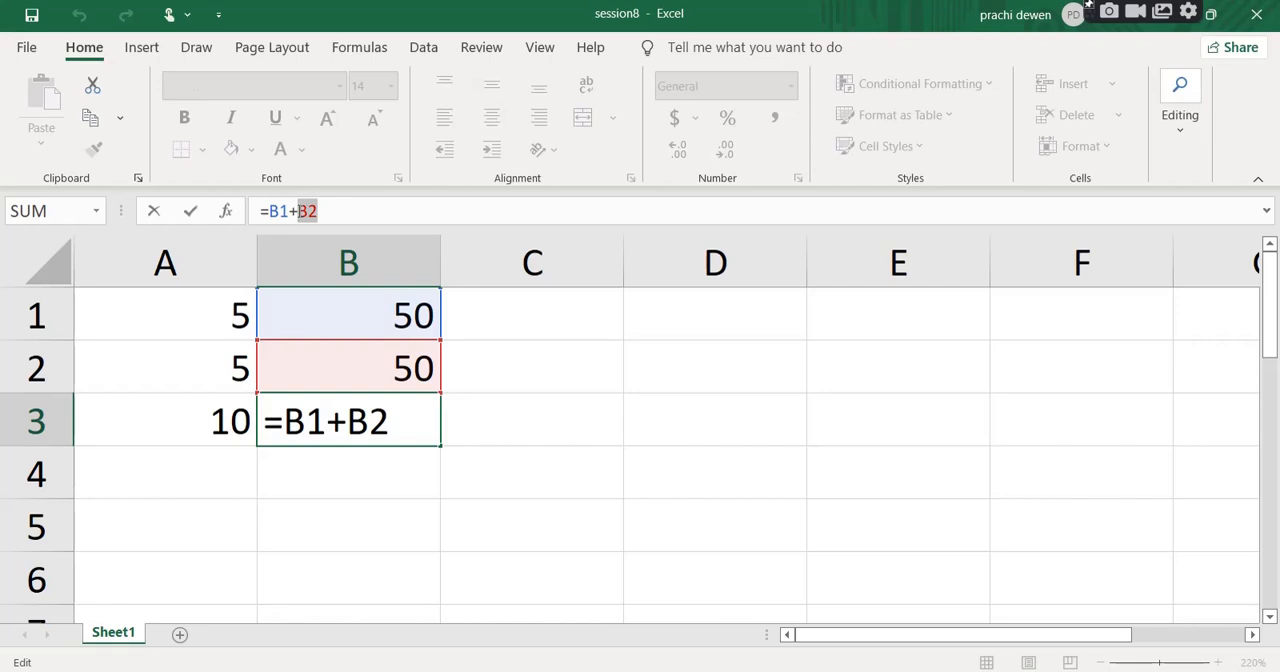
{"action": "key", "text": "Return"}
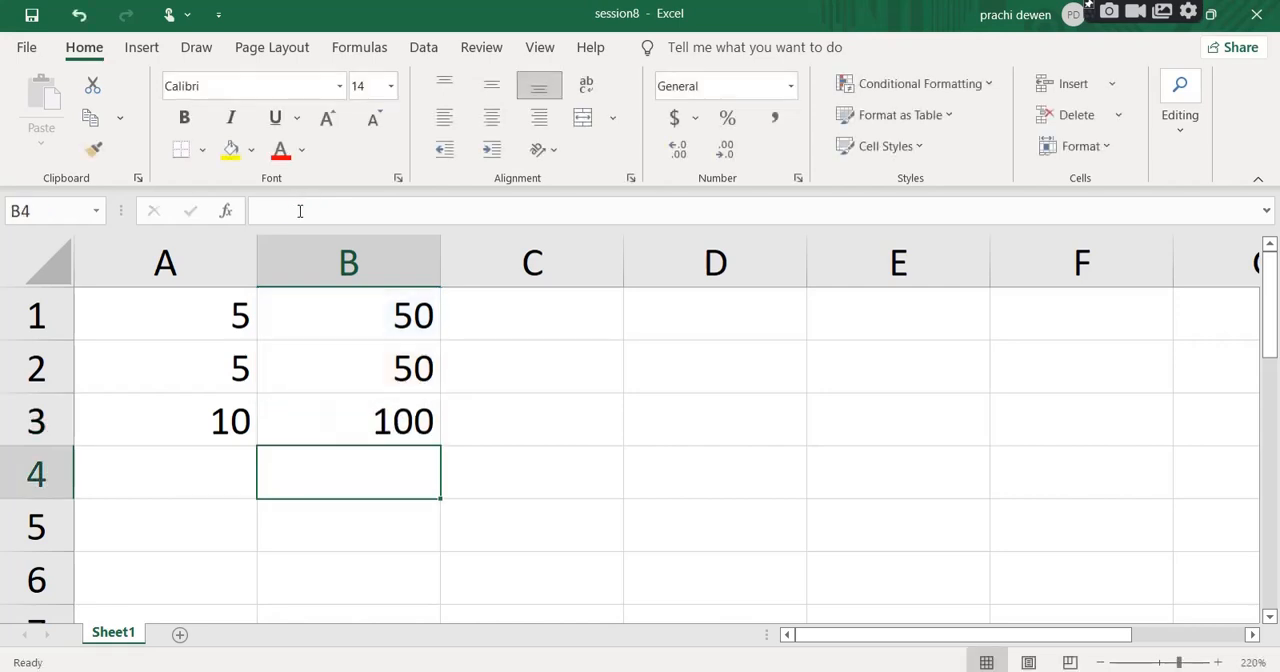
Switch between B3 and A3 to compare how the column letters of their cell references differ.
{"action": "left_click", "coordinate": [389, 428]}
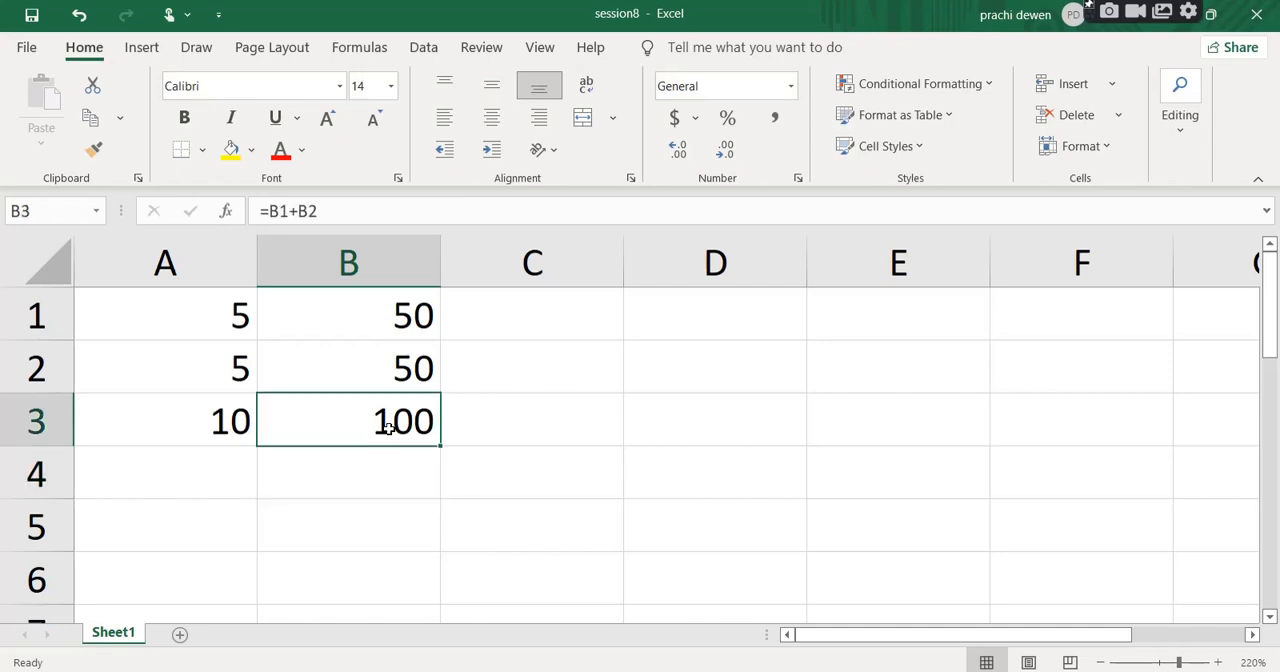
{"action": "left_click", "coordinate": [211, 429]}
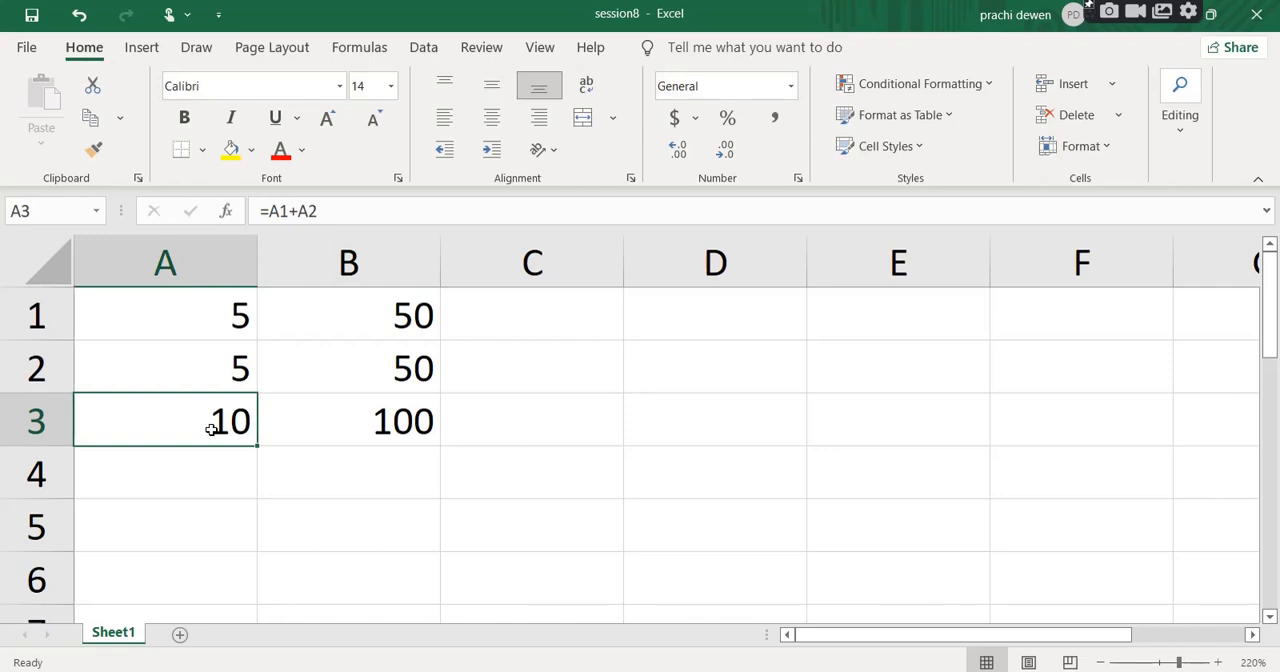
{"action": "left_click", "coordinate": [395, 416]}
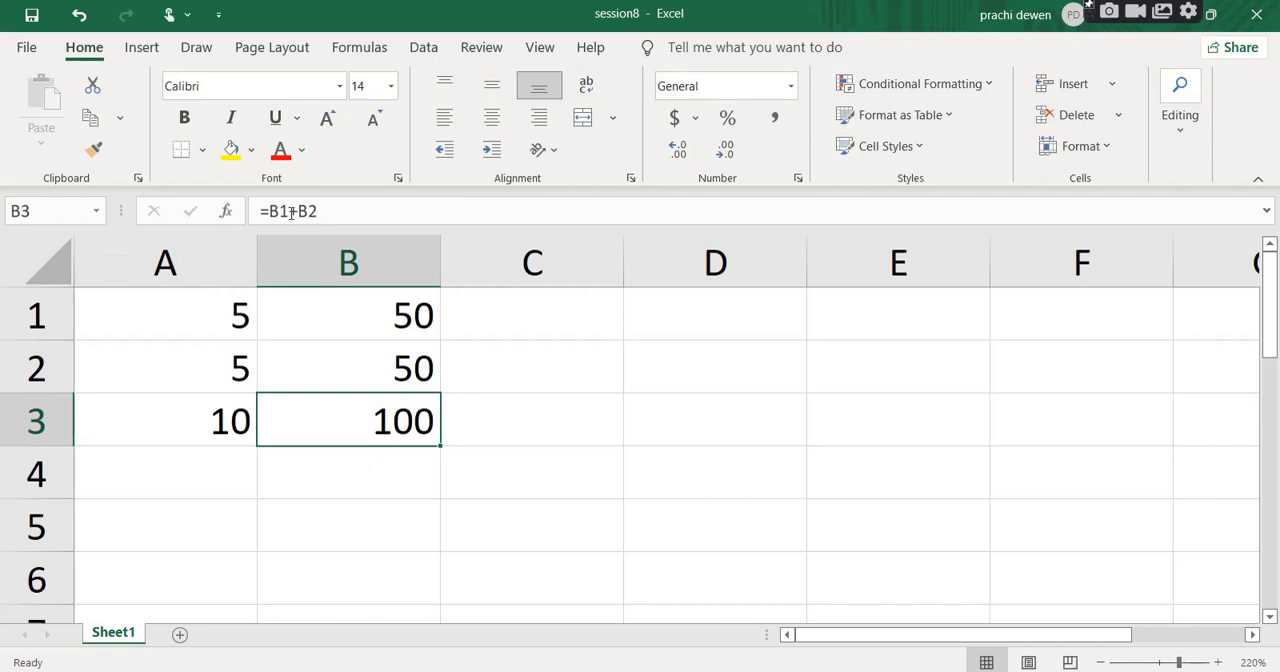
{"action": "left_click", "coordinate": [291, 212]}
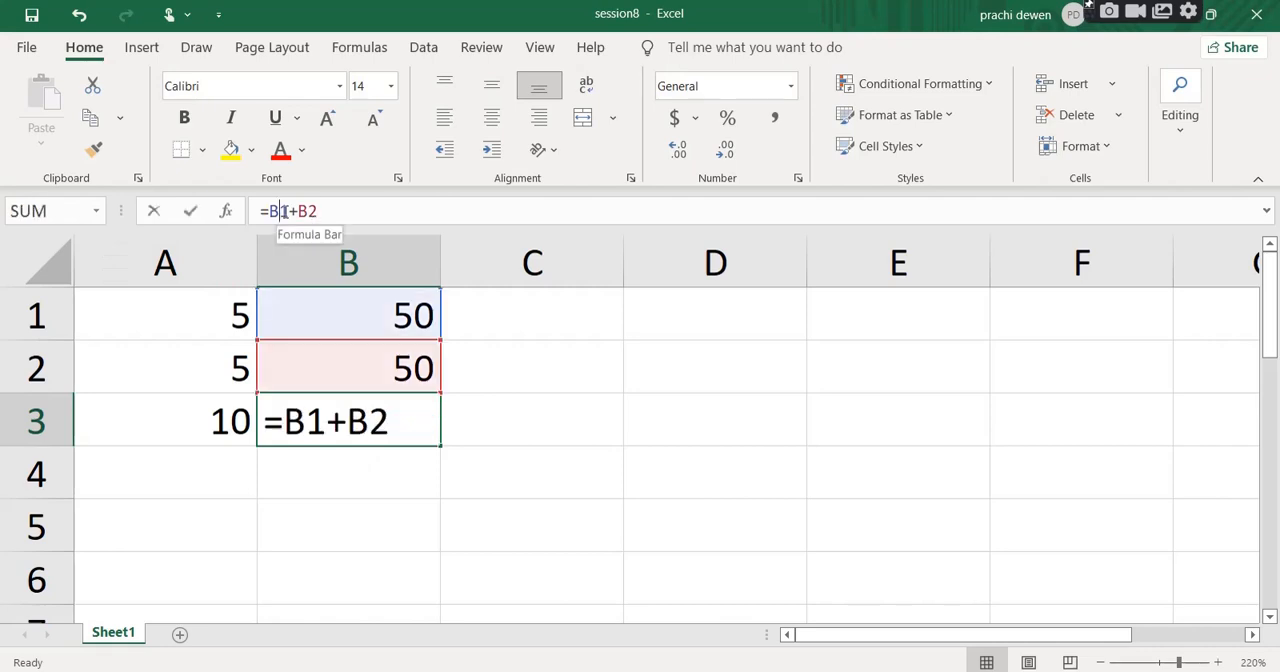
{"action": "left_click", "coordinate": [211, 423]}
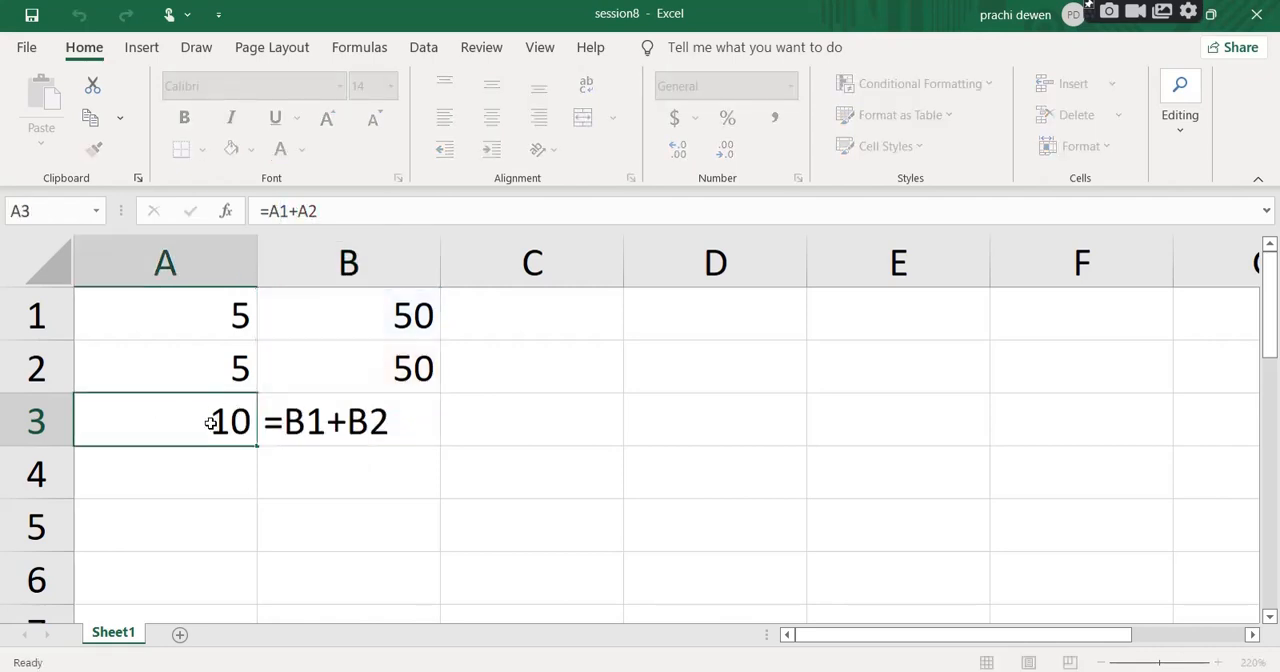
{"action": "left_click", "coordinate": [371, 426]}
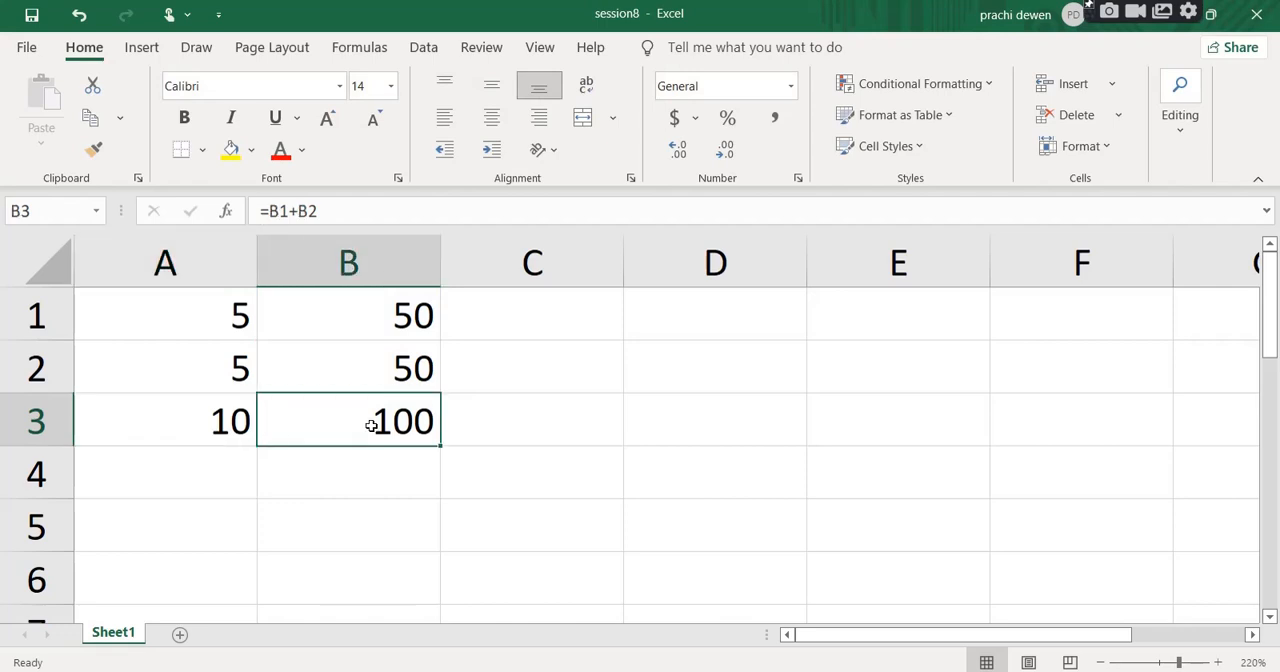
{"action": "left_click", "coordinate": [217, 421]}
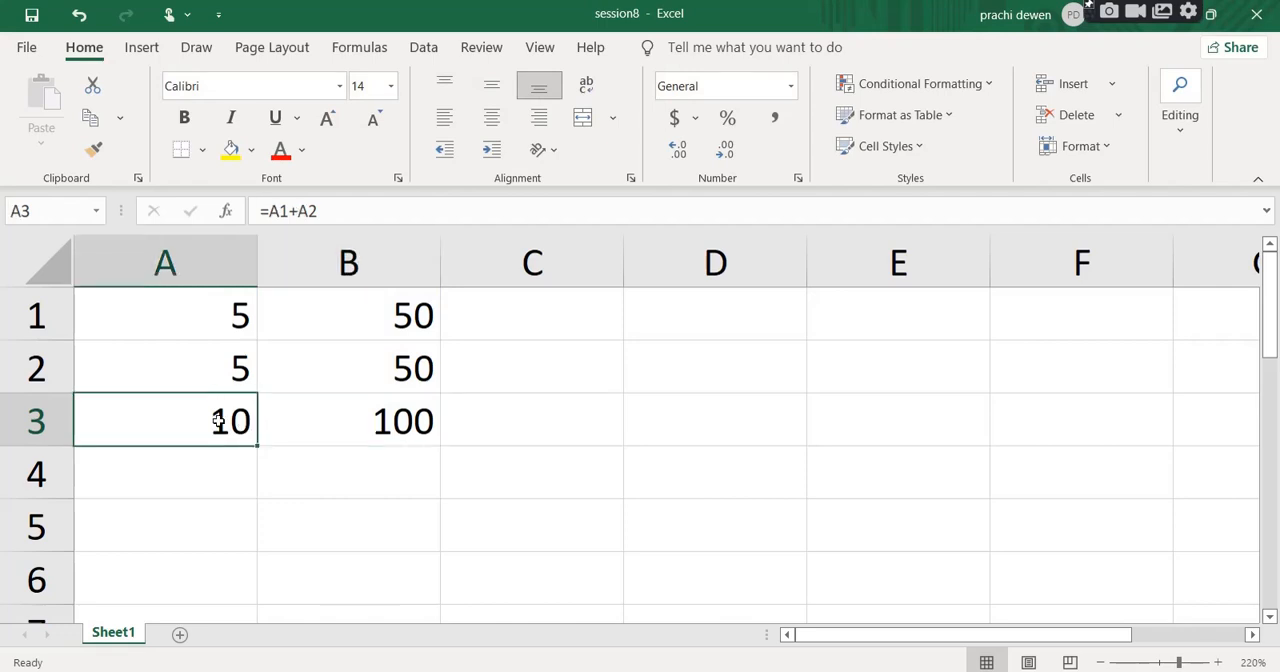
Inspect the formula in A3, and highlight the B2 reference within B3's formula, leaving both unedited.
{"action": "left_click", "coordinate": [287, 211]}
{"action": "mouse_move", "coordinate": [287, 211]}
{"action": "left_mouse_down"}
{"action": "mouse_move", "coordinate": [269, 211]}
{"action": "mouse_move", "coordinate": [289, 211]}
{"action": "left_mouse_up"}
{"action": "key", "text": "Return"}
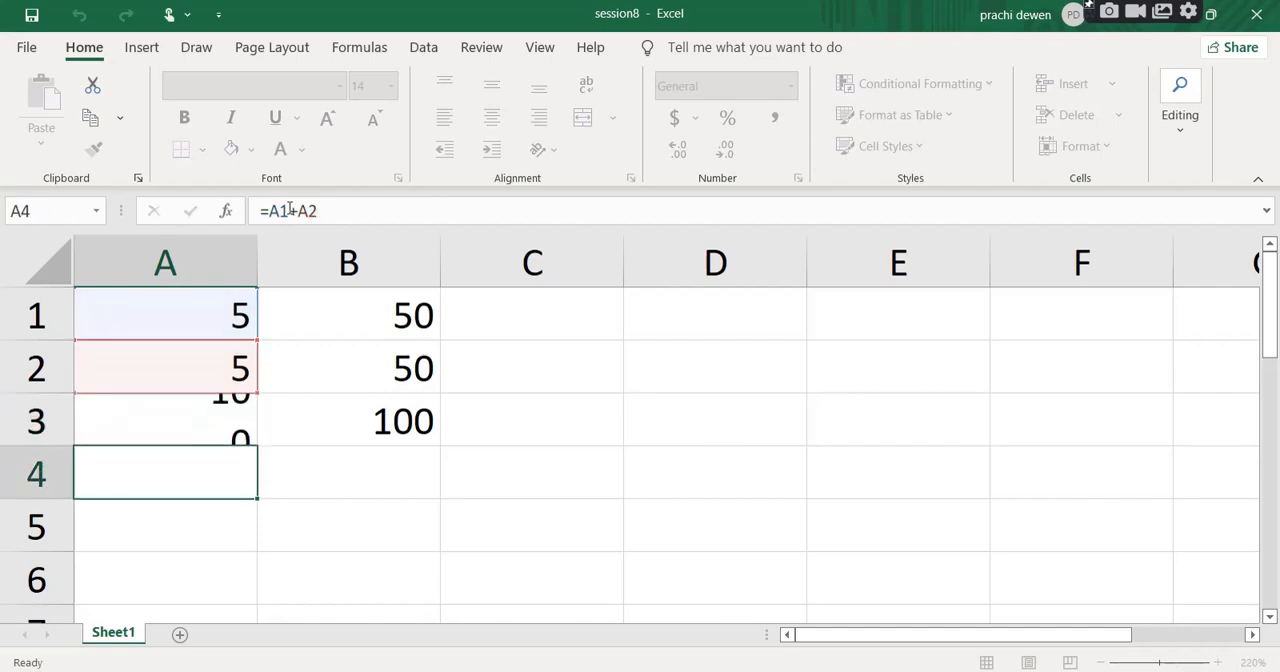
{"action": "left_click", "coordinate": [344, 427]}
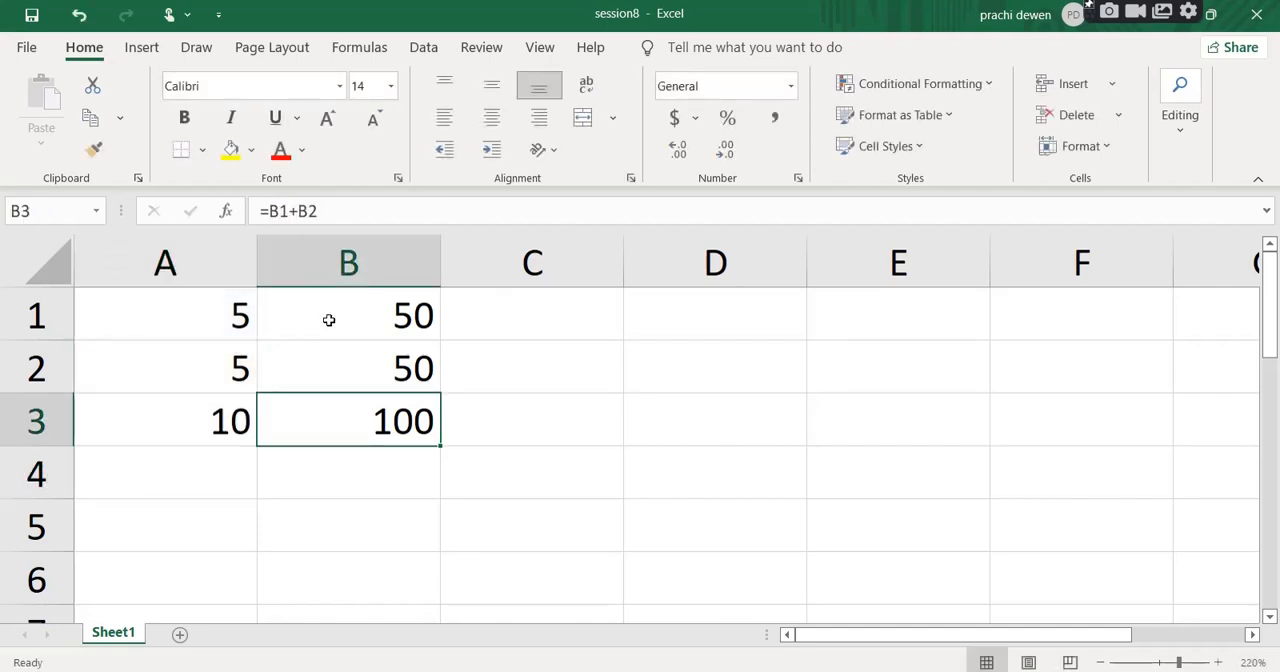
{"action": "left_click", "coordinate": [288, 211]}
{"action": "mouse_move", "coordinate": [288, 211]}
{"action": "left_mouse_down"}
{"action": "mouse_move", "coordinate": [268, 211]}
{"action": "mouse_move", "coordinate": [297, 211]}
{"action": "left_mouse_up"}
{"action": "left_click", "coordinate": [320, 211]}
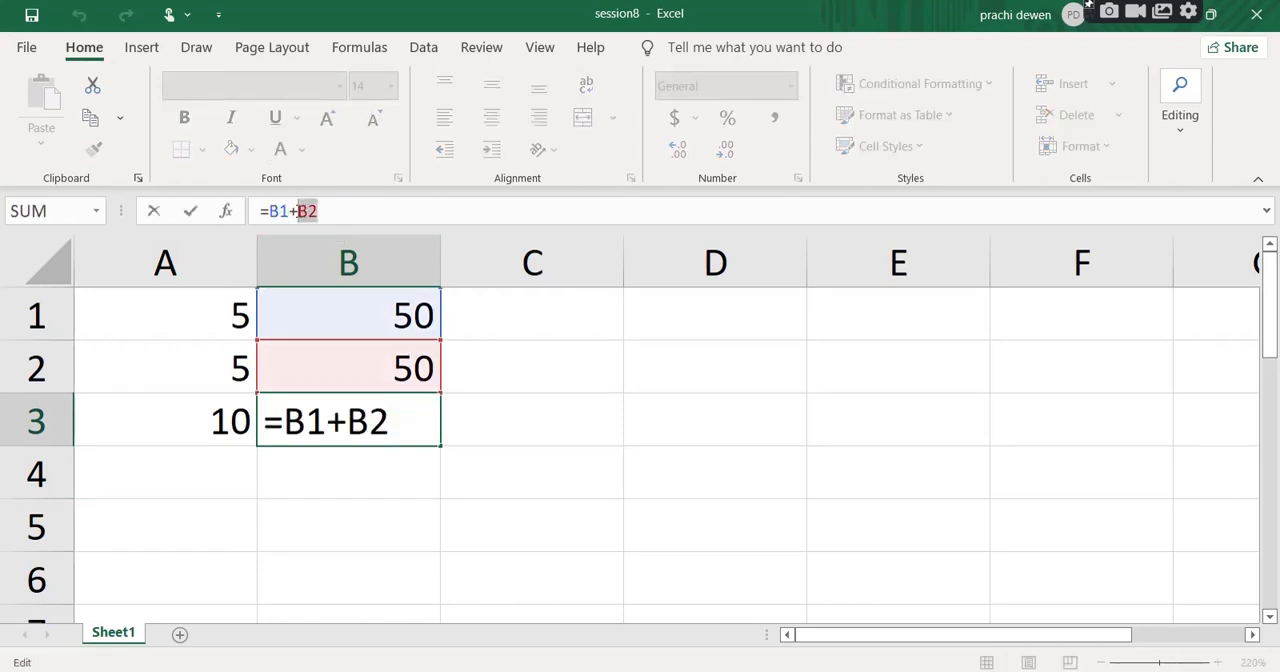
{"action": "key", "text": "Return"}
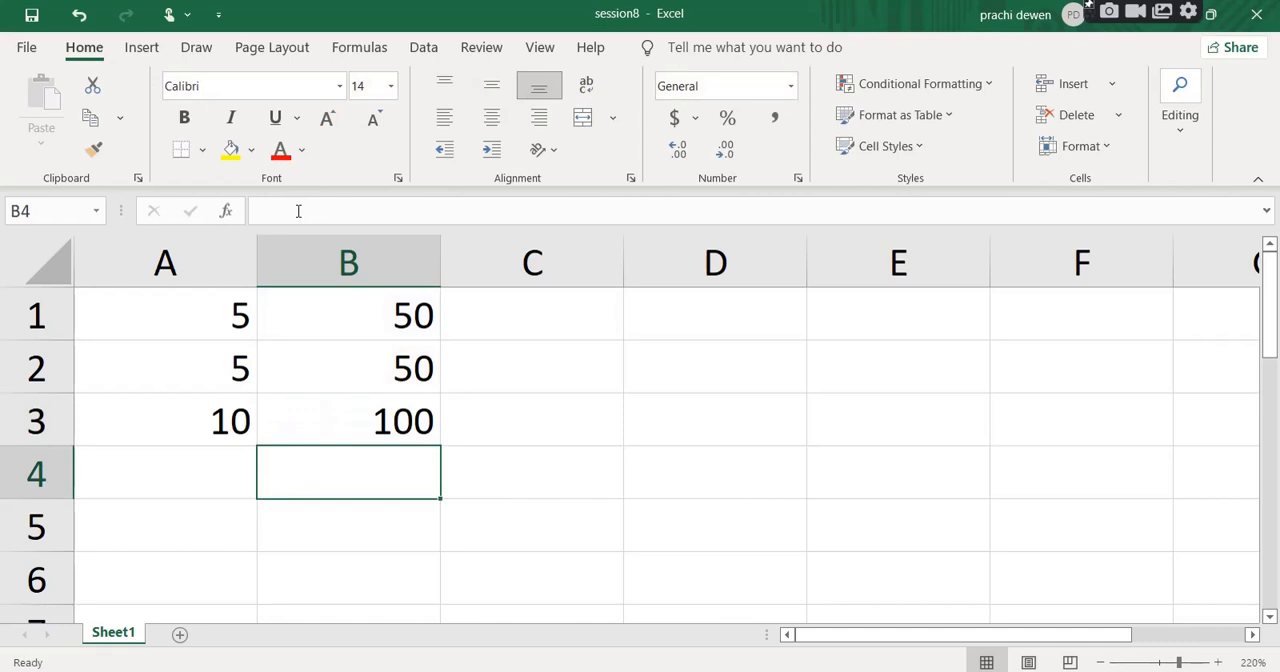
{"action": "left_click", "coordinate": [382, 420]}
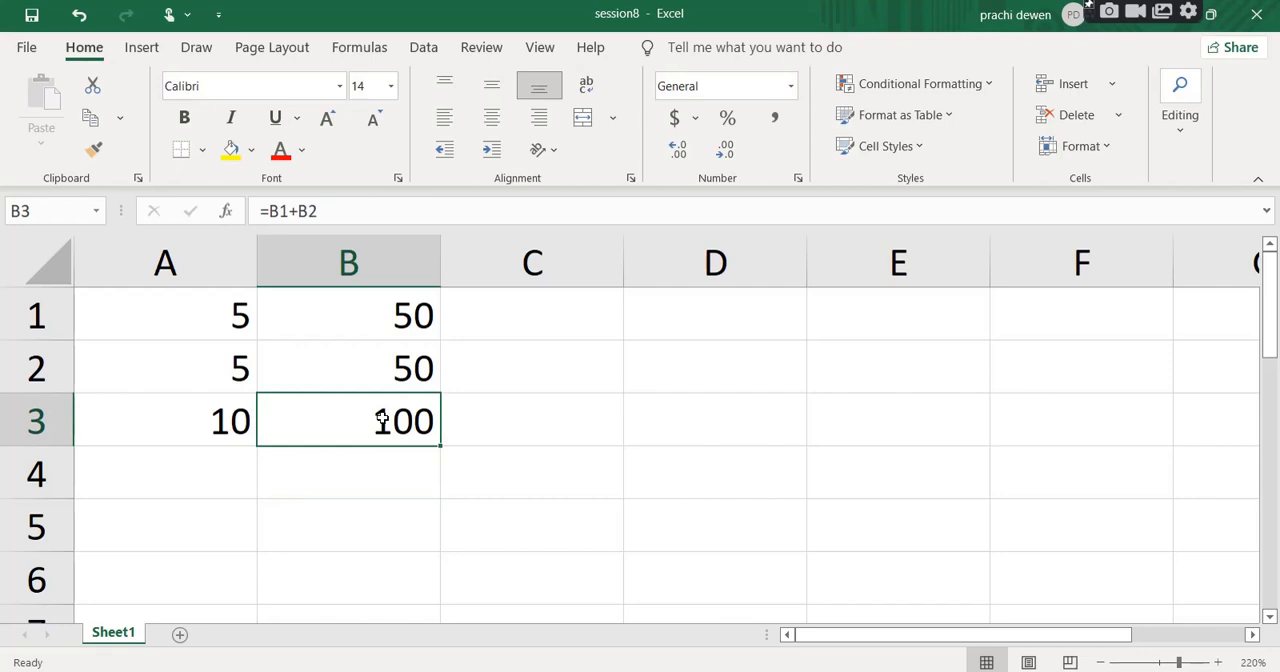
{"action": "right_click", "coordinate": [421, 511]}
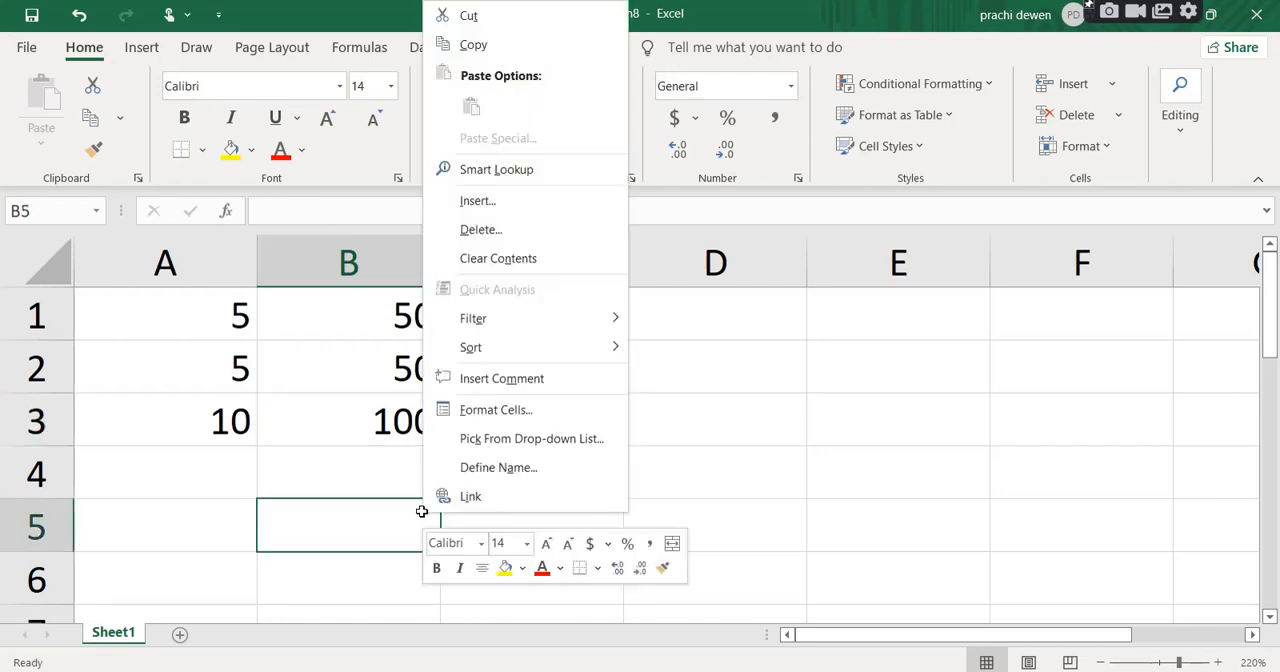
{"action": "left_click", "coordinate": [304, 470]}
{"action": "left_click", "coordinate": [303, 467]}
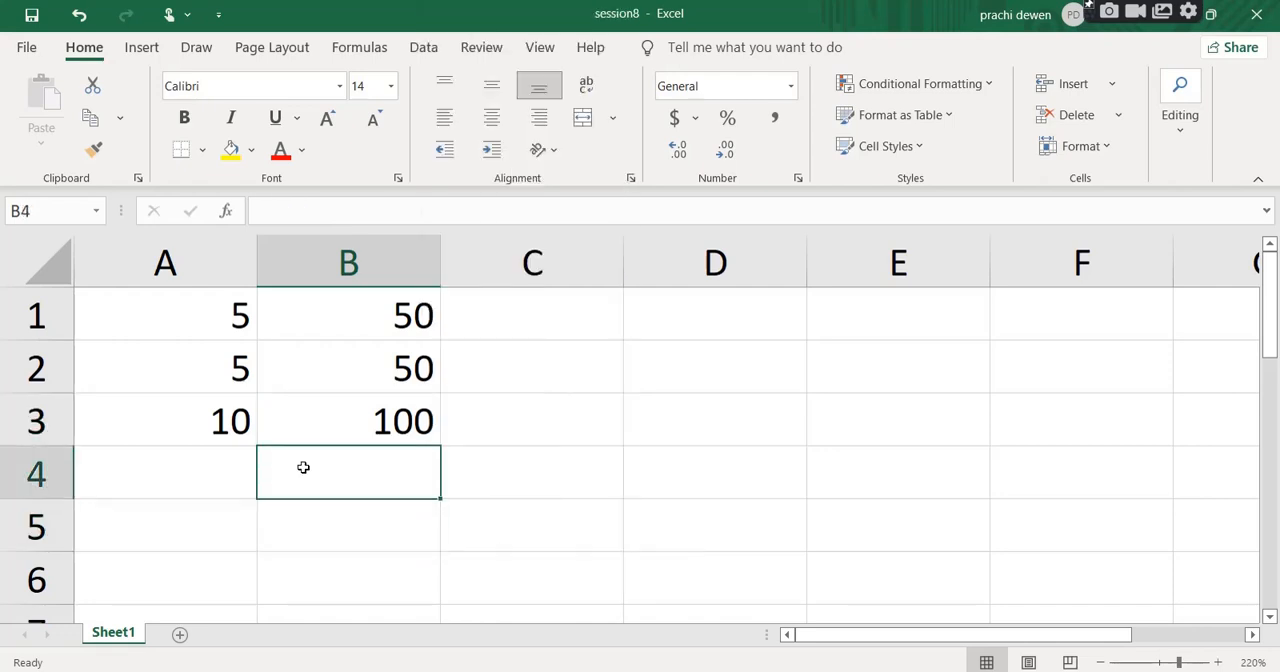
Highlight A1+A2 and the A1 reference alone within A3's formula, leaving the formula unedited.
{"action": "left_click", "coordinate": [207, 419]}
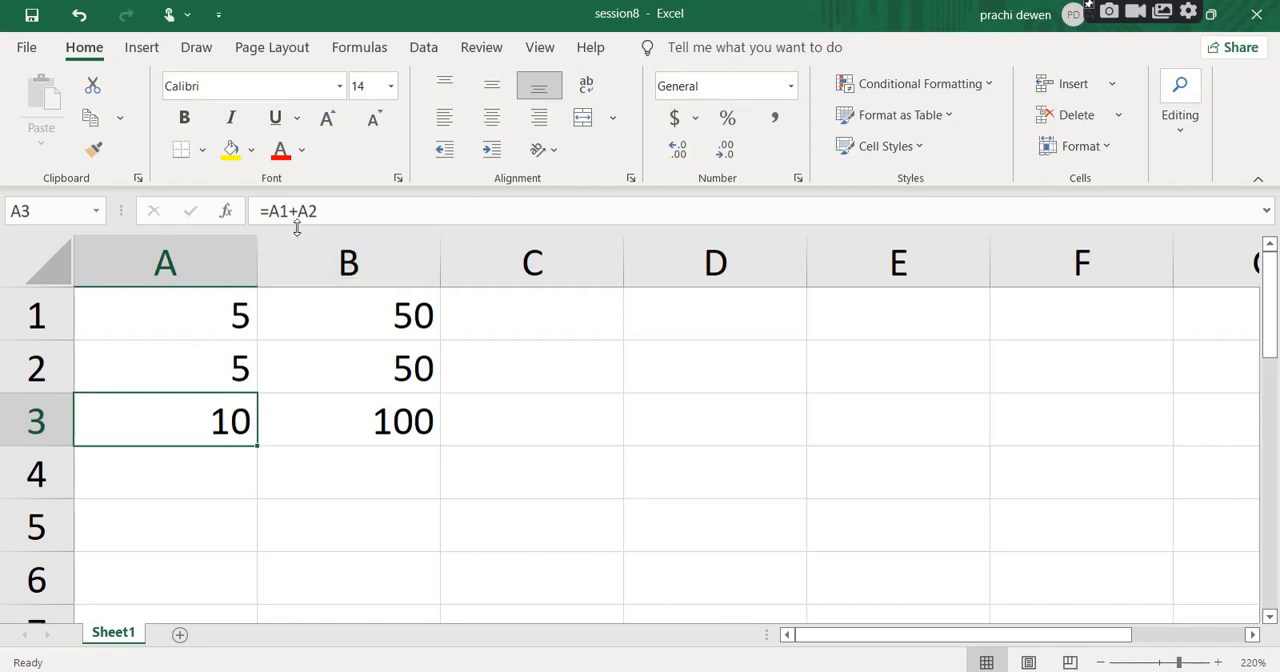
{"action": "left_click_drag", "start_coordinate": [320, 211], "coordinate": [273, 208]}
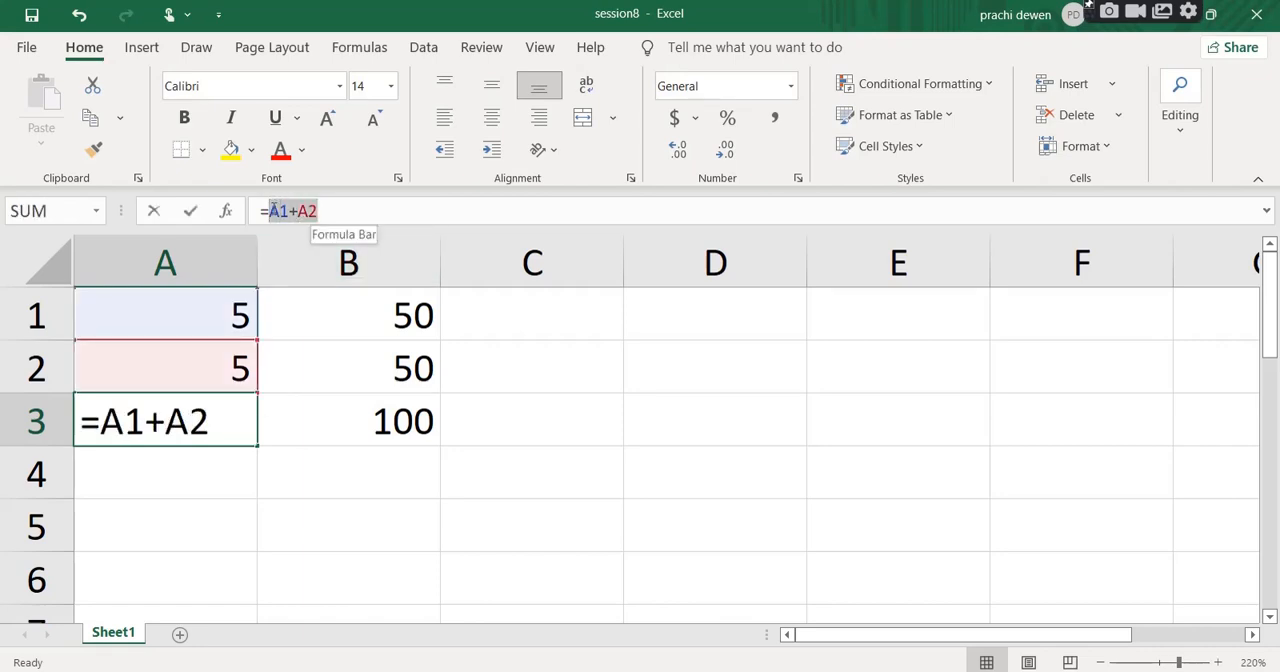
{"action": "left_click", "coordinate": [348, 211]}
{"action": "key", "text": "Return"}
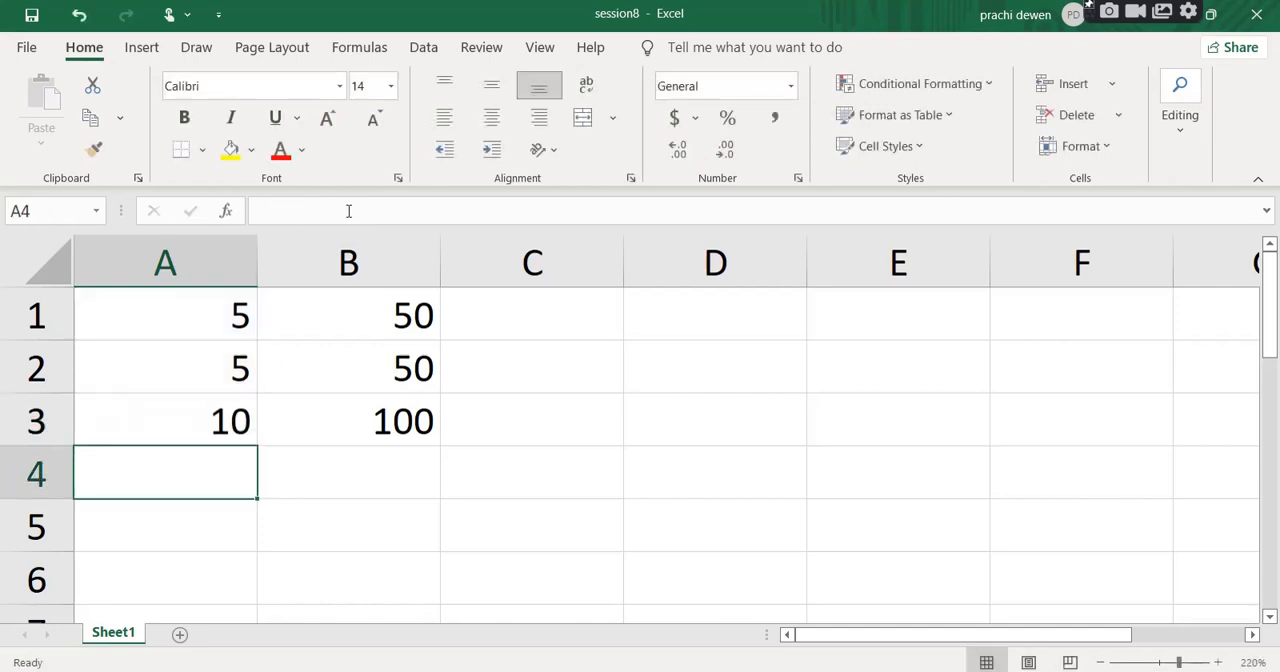
{"action": "left_click", "coordinate": [193, 433]}
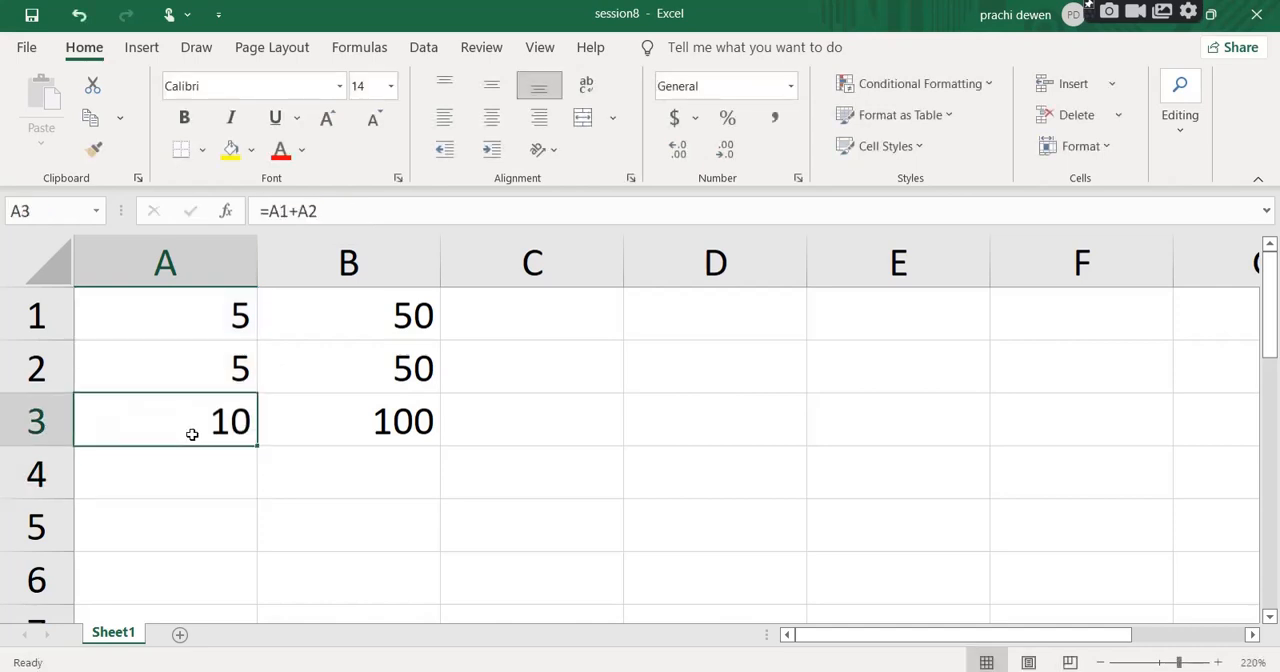
{"action": "left_click", "coordinate": [287, 210]}
{"action": "left_click_drag", "start_coordinate": [280, 210], "coordinate": [270, 210]}
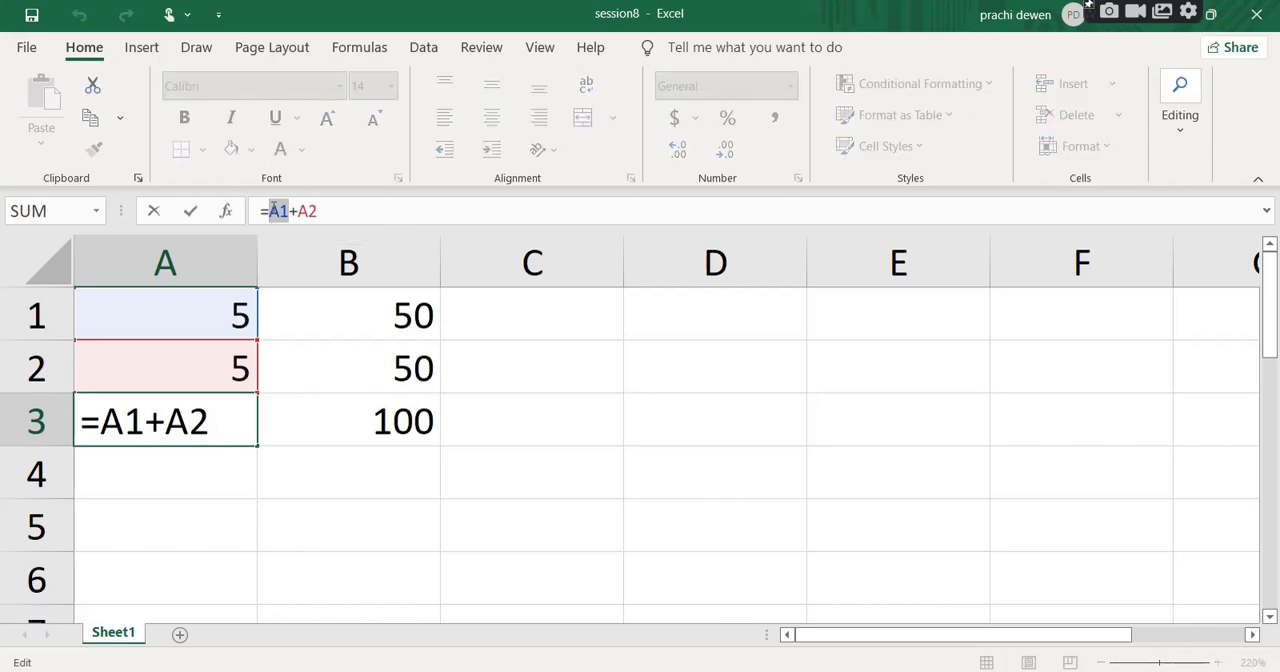
{"action": "key", "text": "Return"}
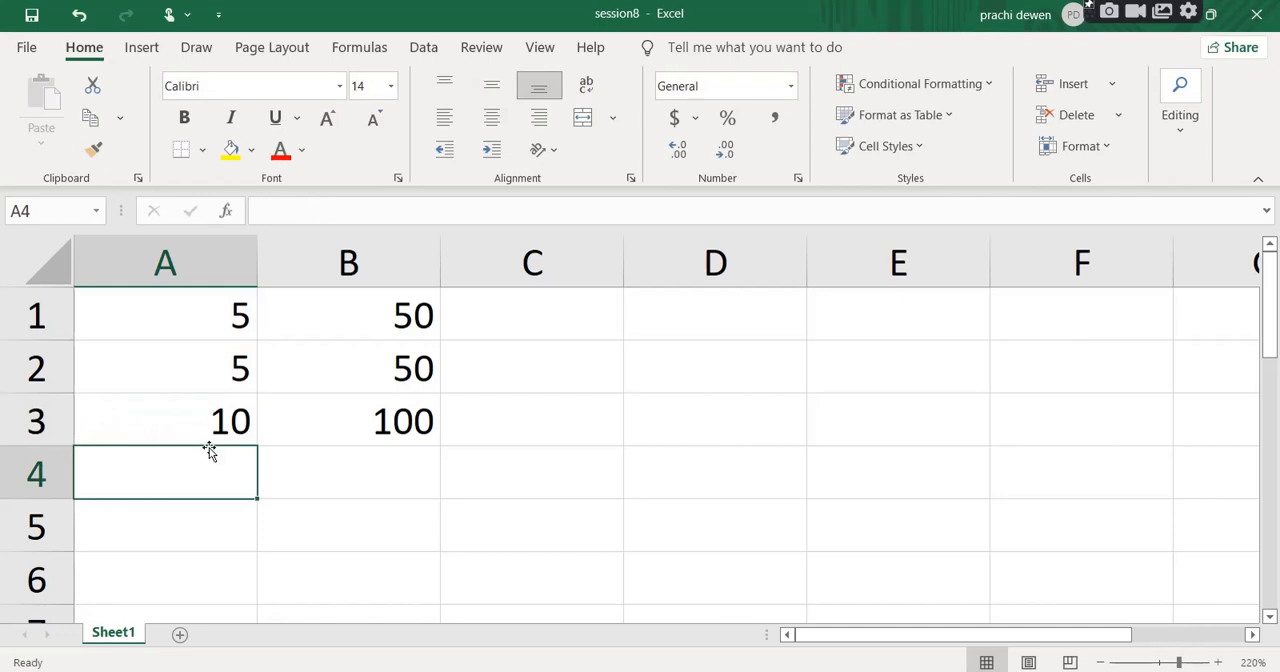
Alternate between A3 and B3 to compare the original formula with its filled copy.
{"action": "left_click", "coordinate": [207, 420]}
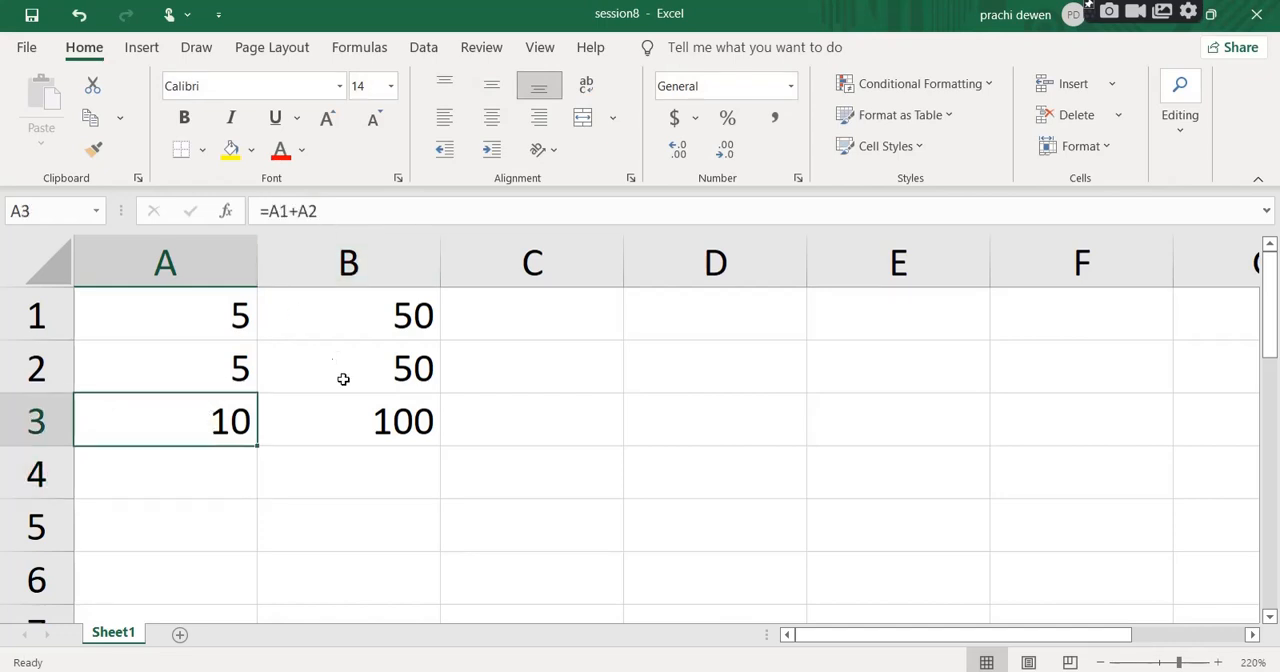
{"action": "left_click", "coordinate": [357, 424]}
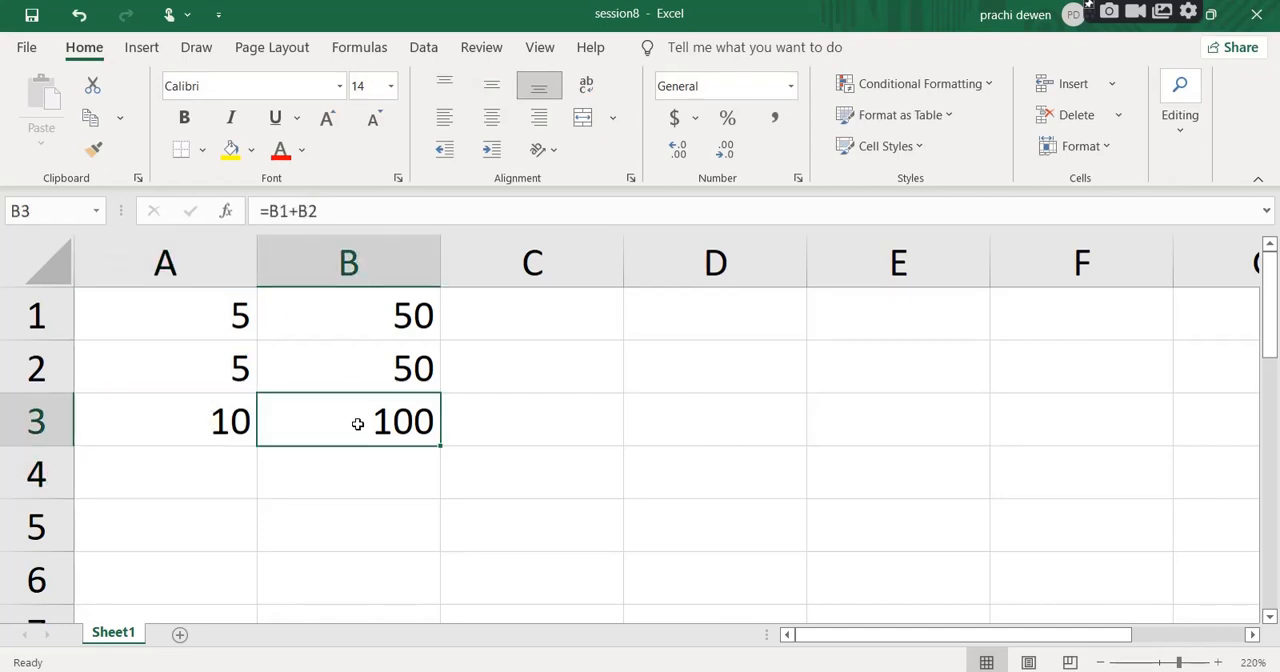
{"action": "left_click", "coordinate": [226, 420]}
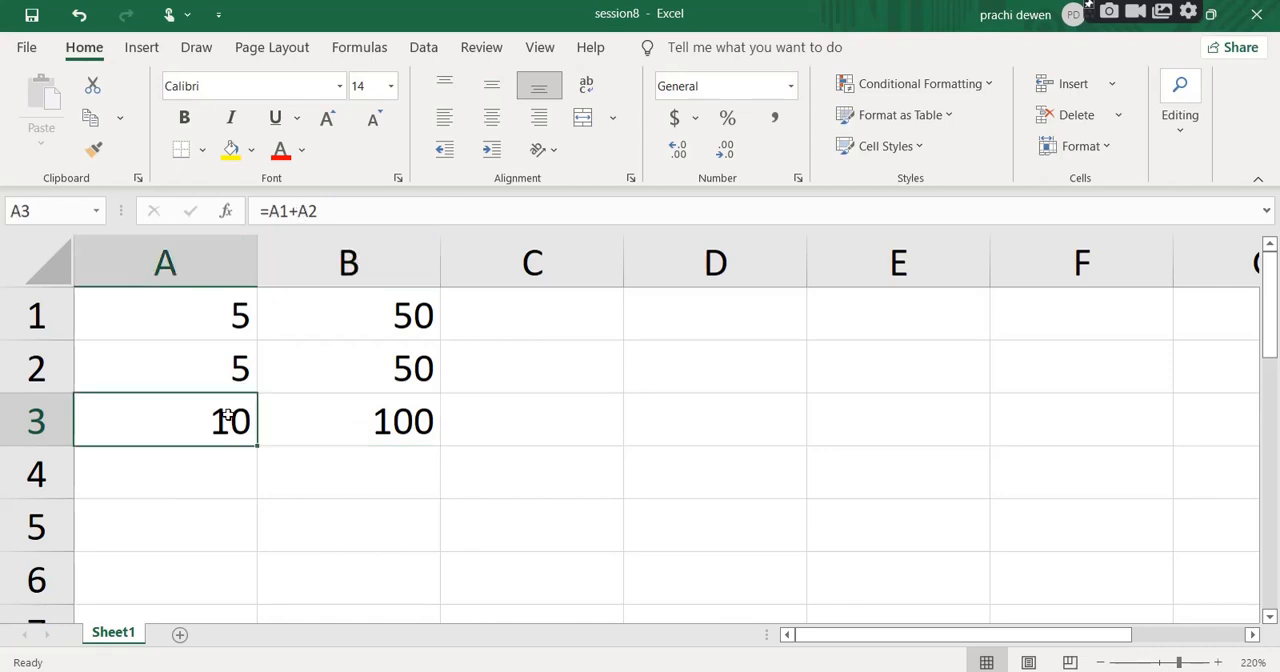
{"action": "left_click", "coordinate": [334, 420]}
{"action": "left_click", "coordinate": [217, 420]}
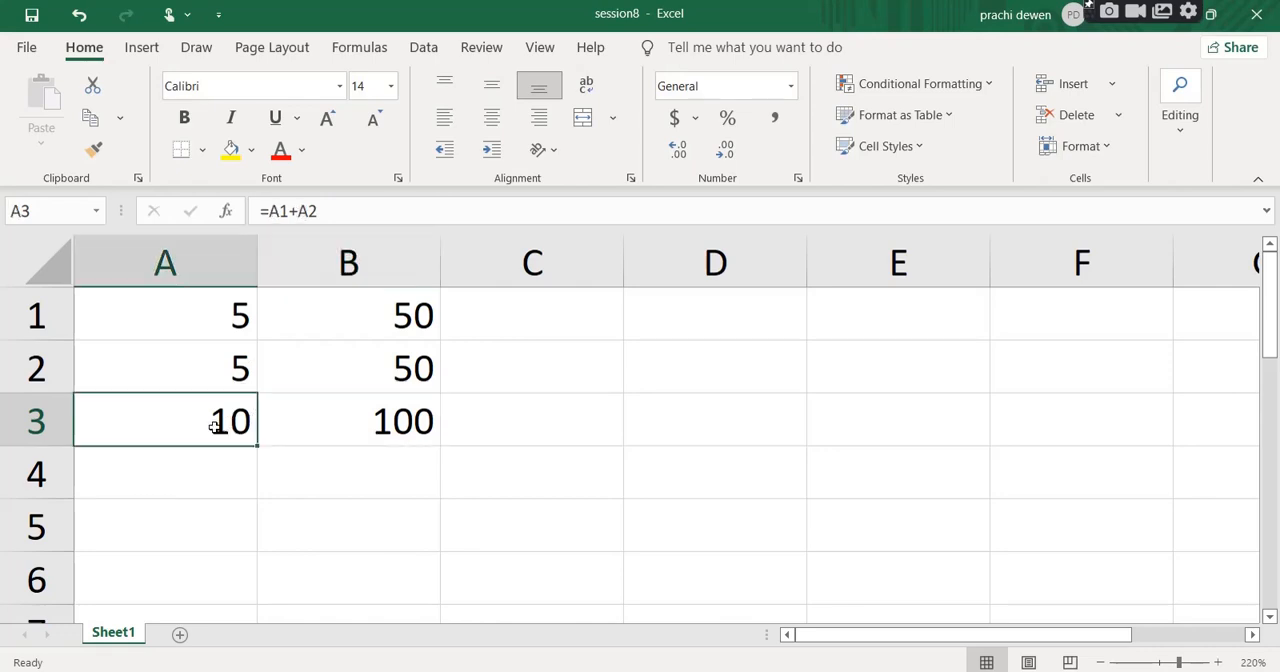
Highlight the first cell reference in A3's formula and its counterpart in B3's formula without editing either.
{"action": "left_click", "coordinate": [281, 211]}
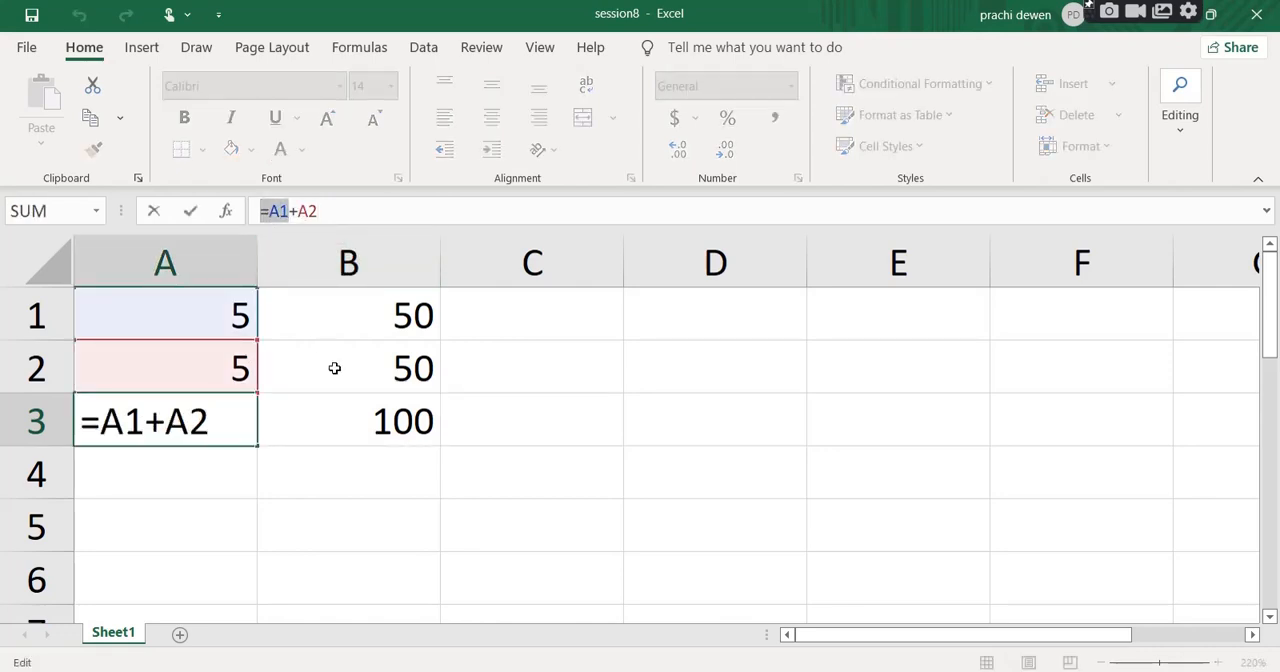
{"action": "key", "text": "Escape"}
{"action": "left_click", "coordinate": [368, 418]}
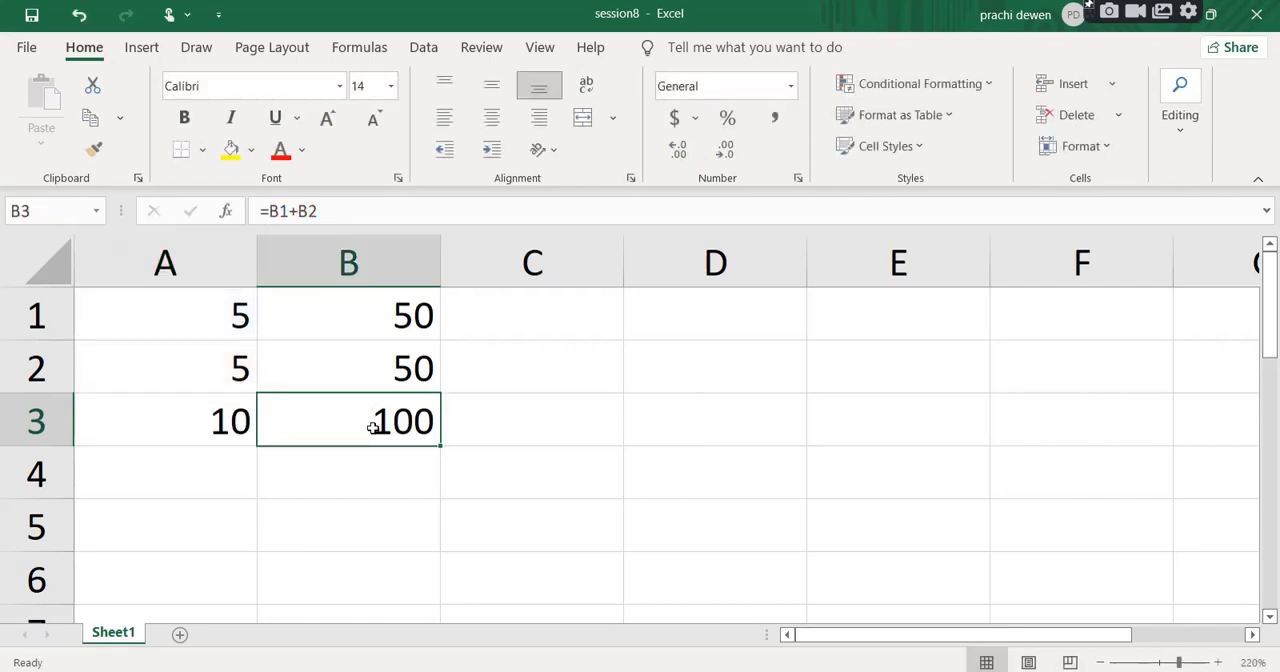
{"action": "left_click", "coordinate": [290, 211]}
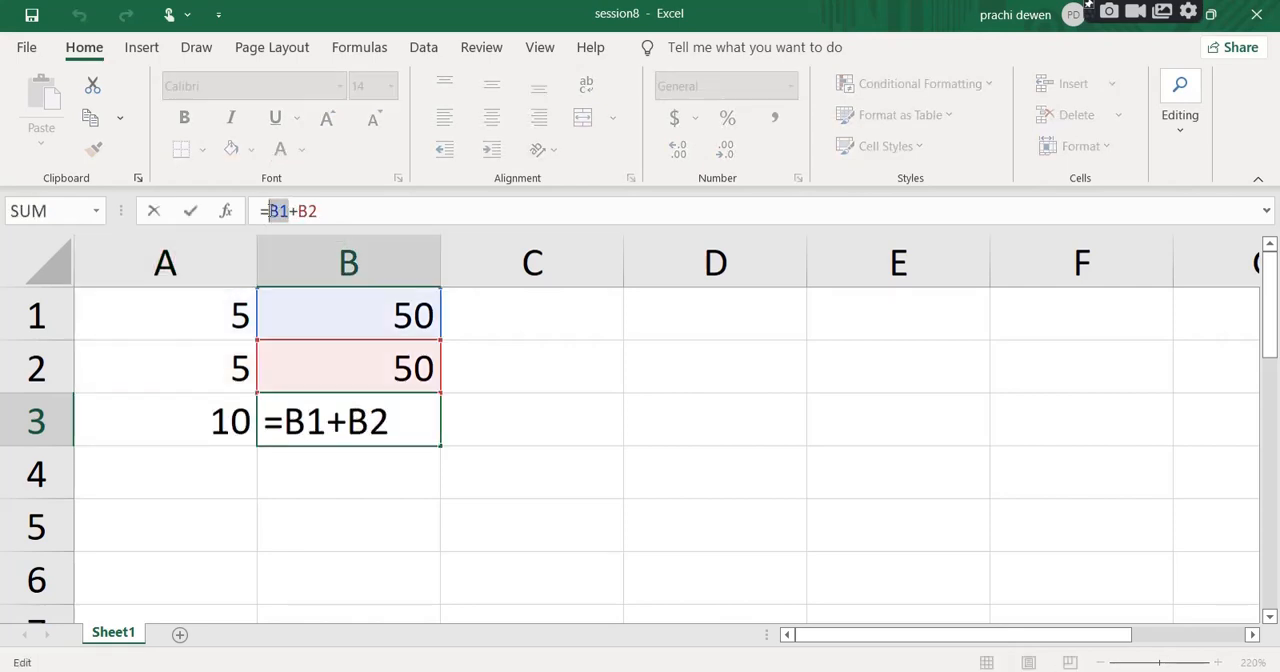
{"action": "key", "text": "Return"}
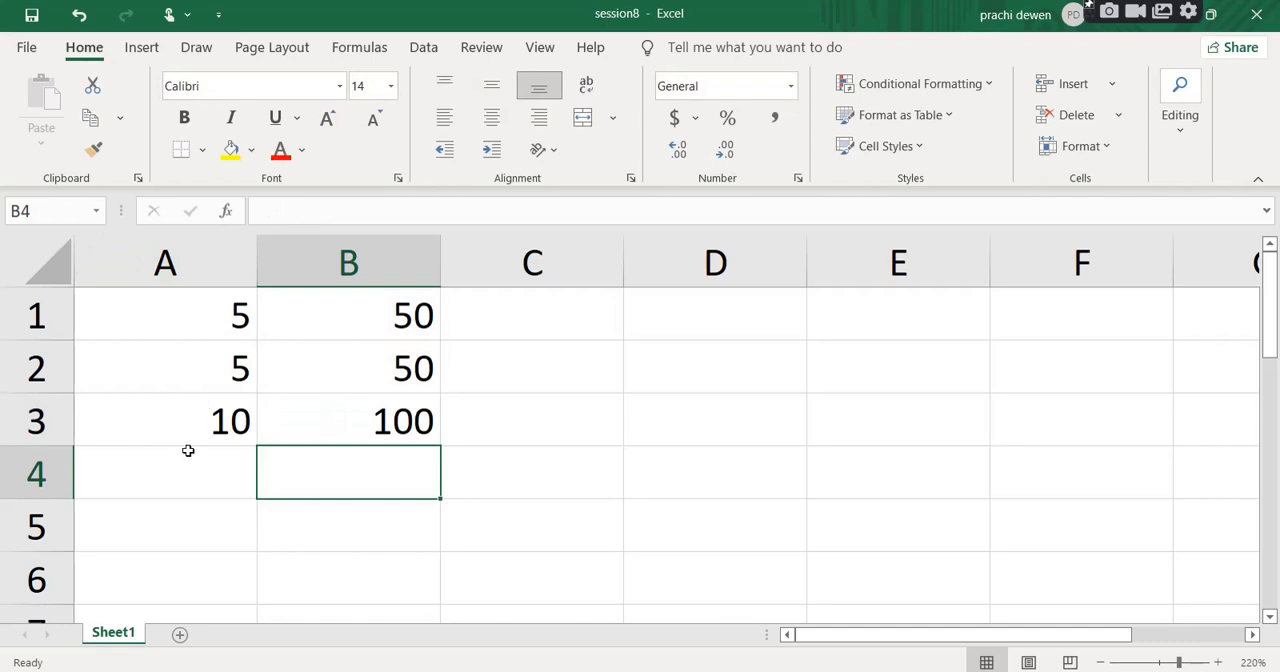
Make the A1 reference in A3's formula absolute so the formula reads =$A$1+A2.
{"action": "left_click", "coordinate": [194, 415]}
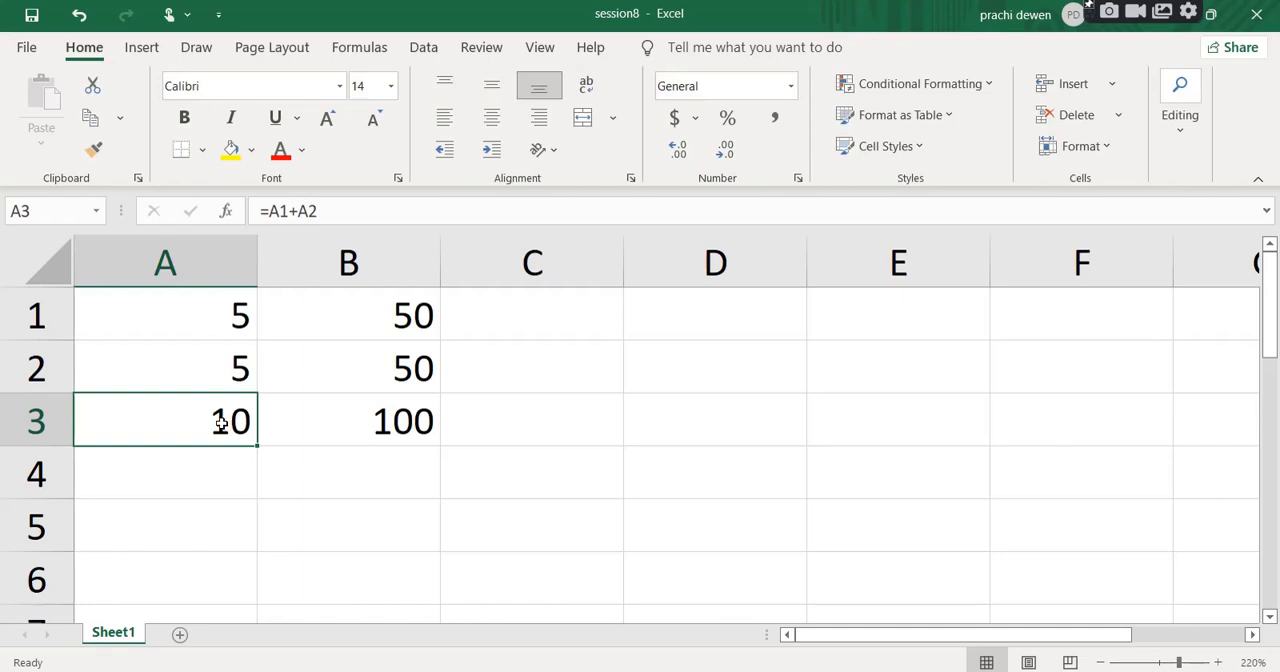
{"action": "left_click", "coordinate": [333, 424]}
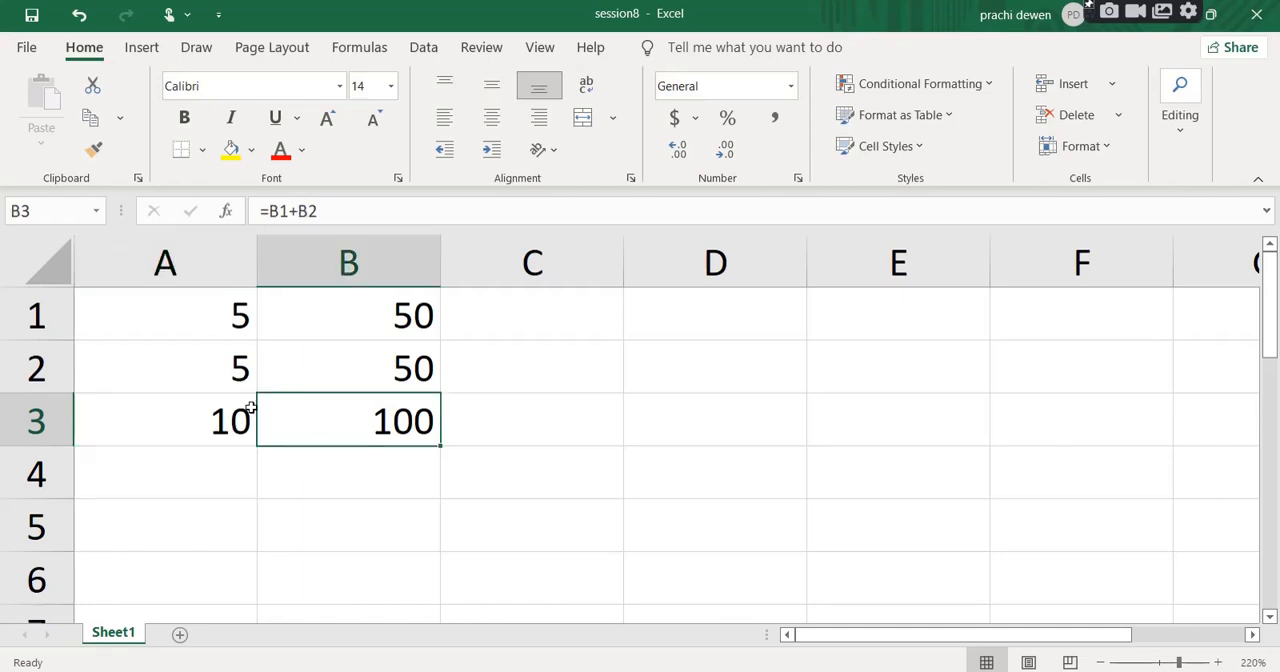
{"action": "left_click", "coordinate": [195, 411]}
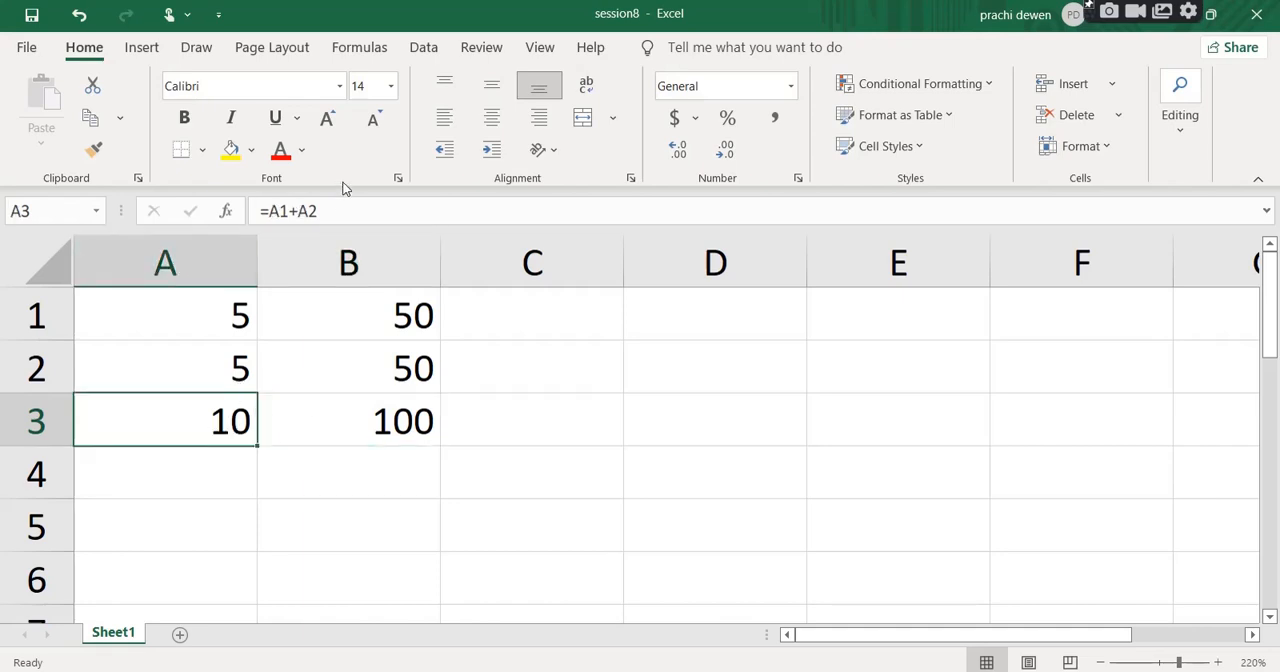
{"action": "left_click", "coordinate": [287, 211]}
{"action": "left_click_drag", "start_coordinate": [288, 211], "coordinate": [268, 211]}
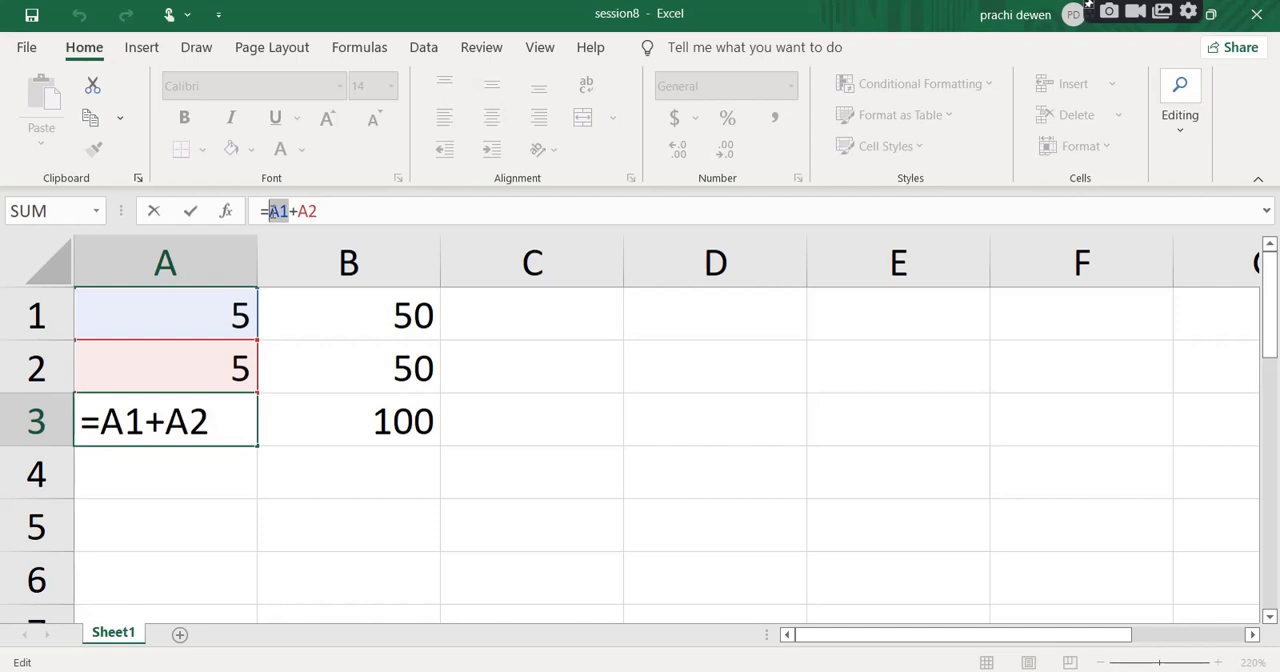
{"action": "left_click", "coordinate": [273, 212]}
{"action": "type", "text": "$A"}
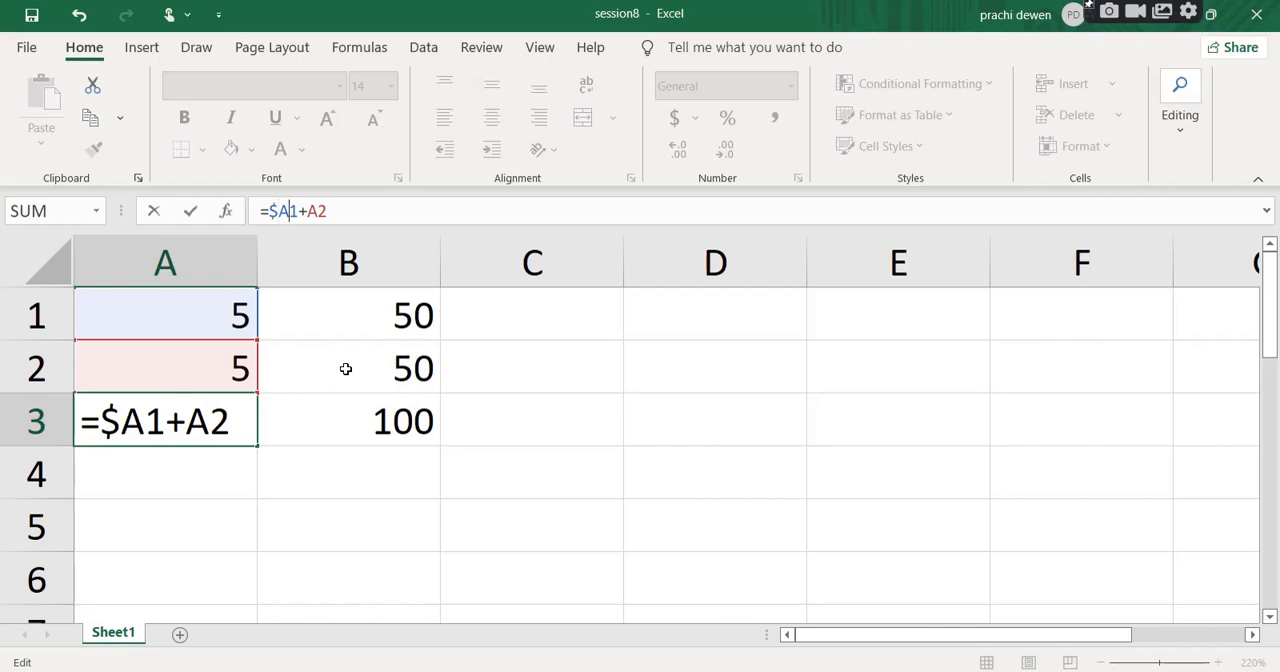
{"action": "type", "text": "$"}
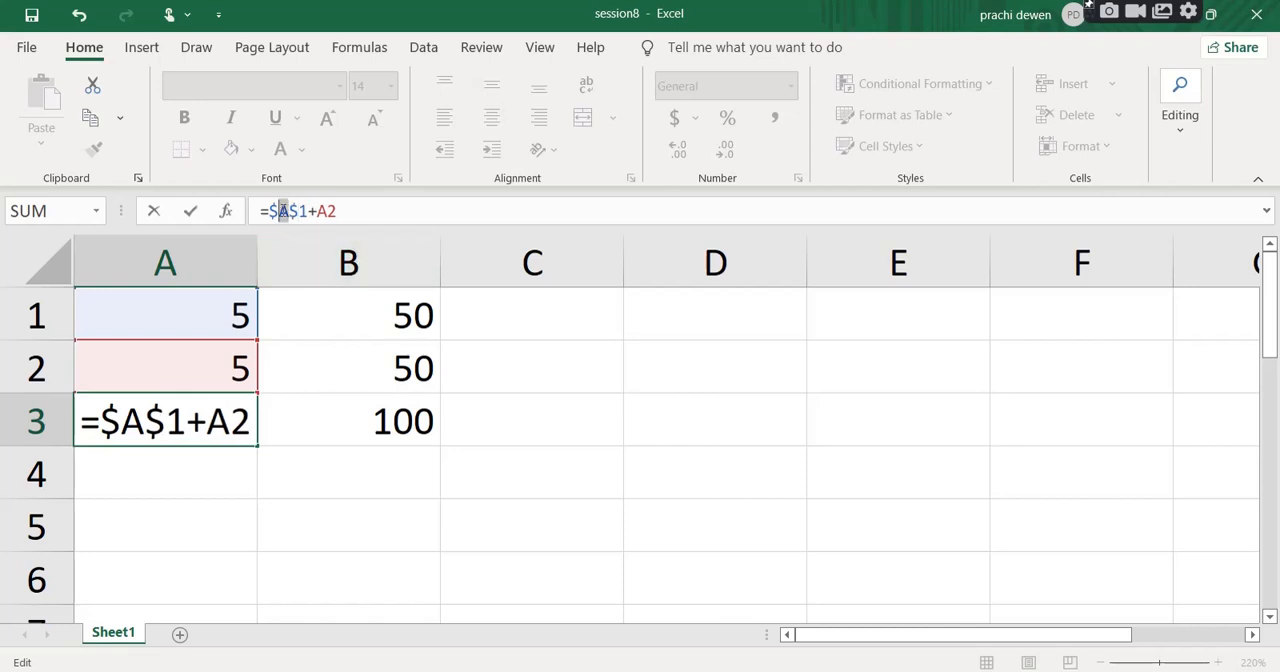
Highlight the column part, the row part and the whole of $A$1 in A3's formula, and commit the formula.
{"action": "left_click_drag", "start_coordinate": [286, 211], "coordinate": [269, 211]}
{"action": "left_click", "coordinate": [294, 213]}
{"action": "left_click_drag", "start_coordinate": [290, 211], "coordinate": [270, 211]}
{"action": "left_click", "coordinate": [309, 211]}
{"action": "left_click_drag", "start_coordinate": [309, 211], "coordinate": [291, 211]}
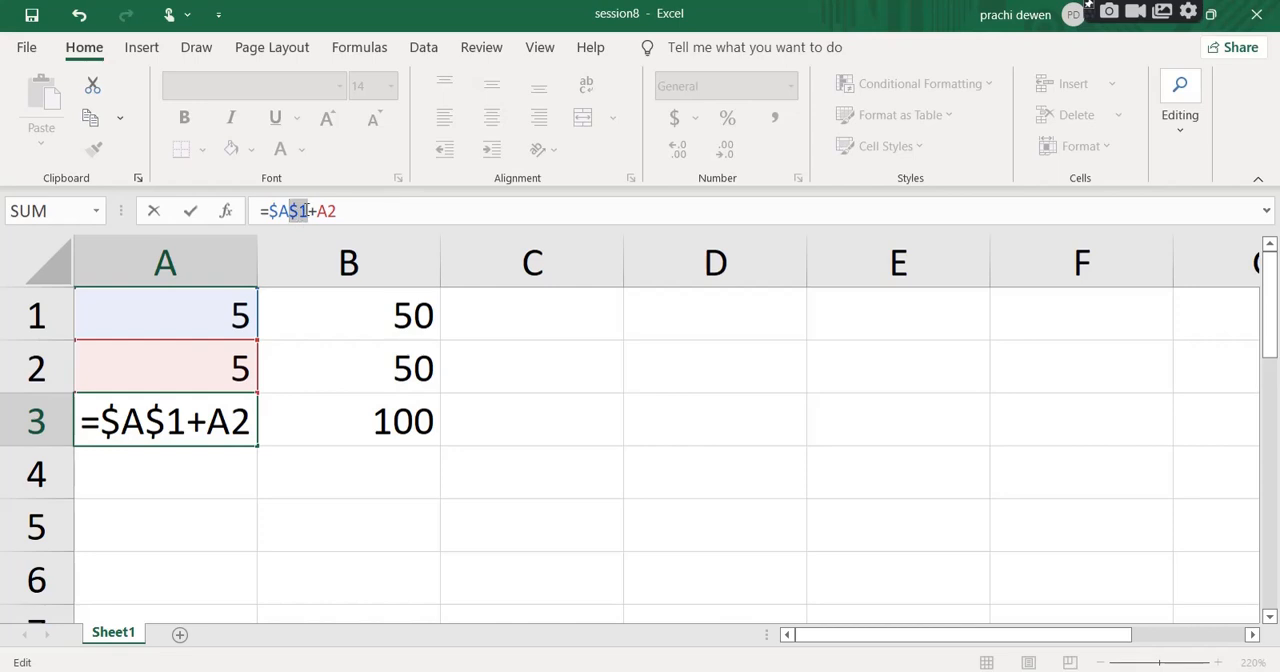
{"action": "left_click_drag", "start_coordinate": [308, 210], "coordinate": [268, 212]}
{"action": "key", "text": "Return"}
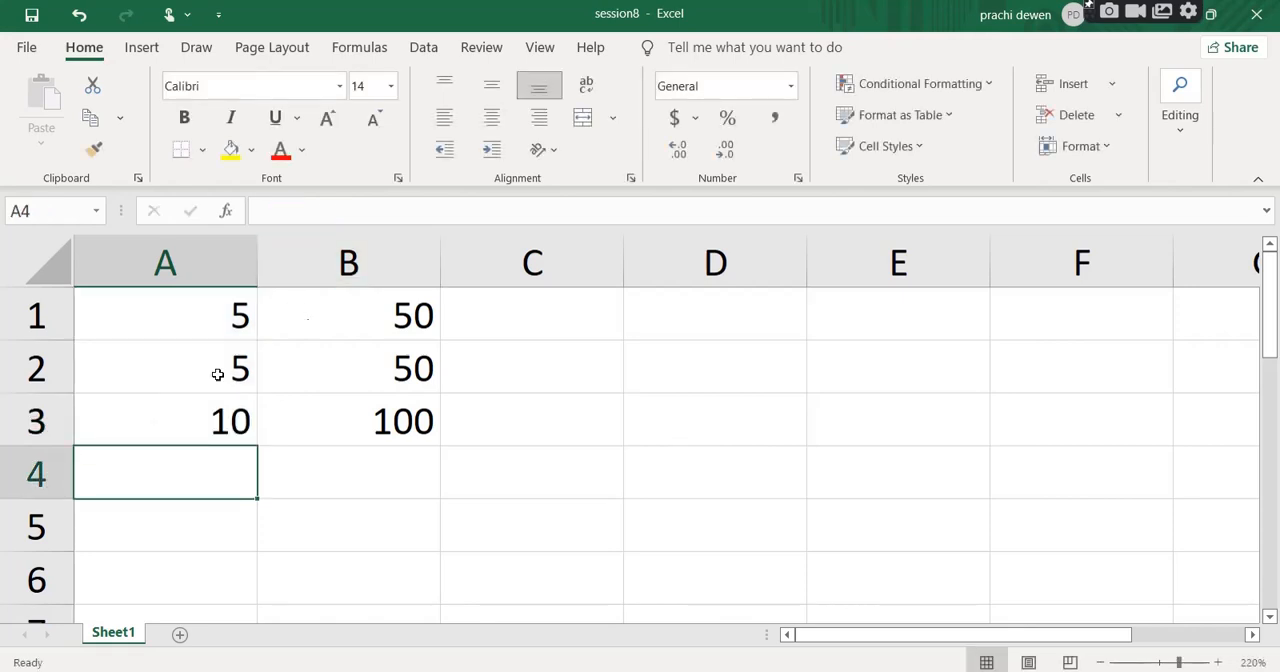
Highlight the absolute $A$1 reference in A3's committed formula, leaving it unedited.
{"action": "left_click", "coordinate": [218, 428]}
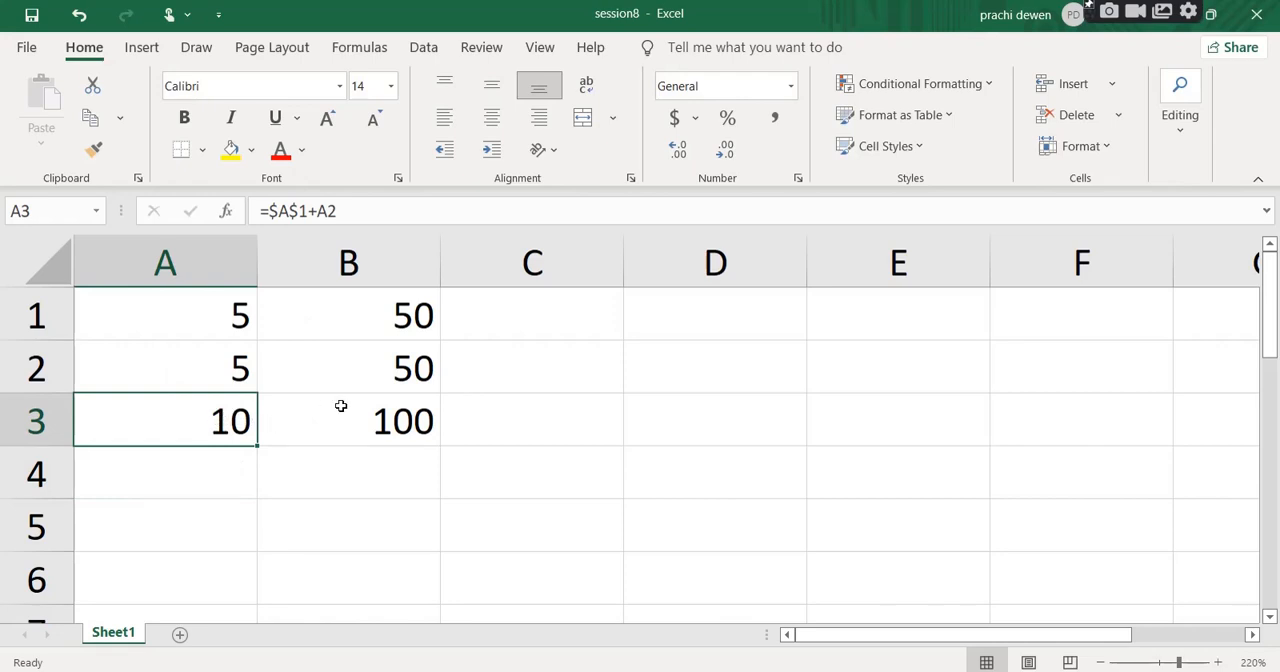
{"action": "left_click", "coordinate": [309, 211]}
{"action": "left_click_drag", "start_coordinate": [309, 211], "coordinate": [269, 211]}
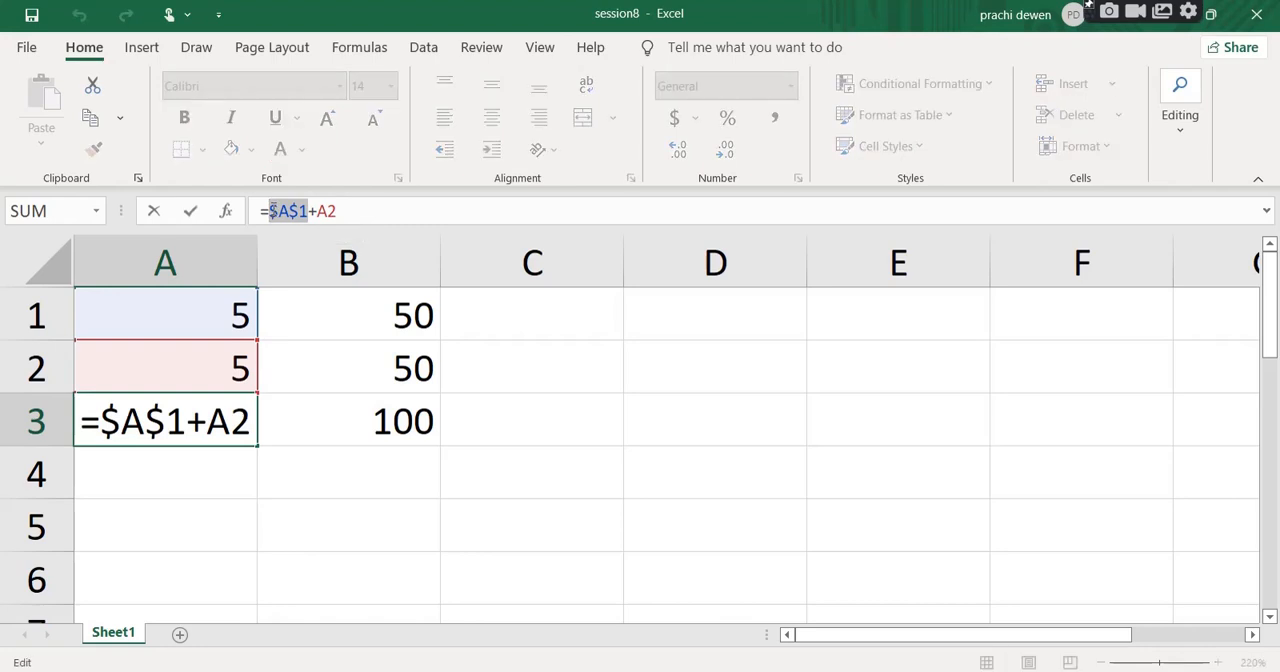
{"action": "key", "text": "Return"}
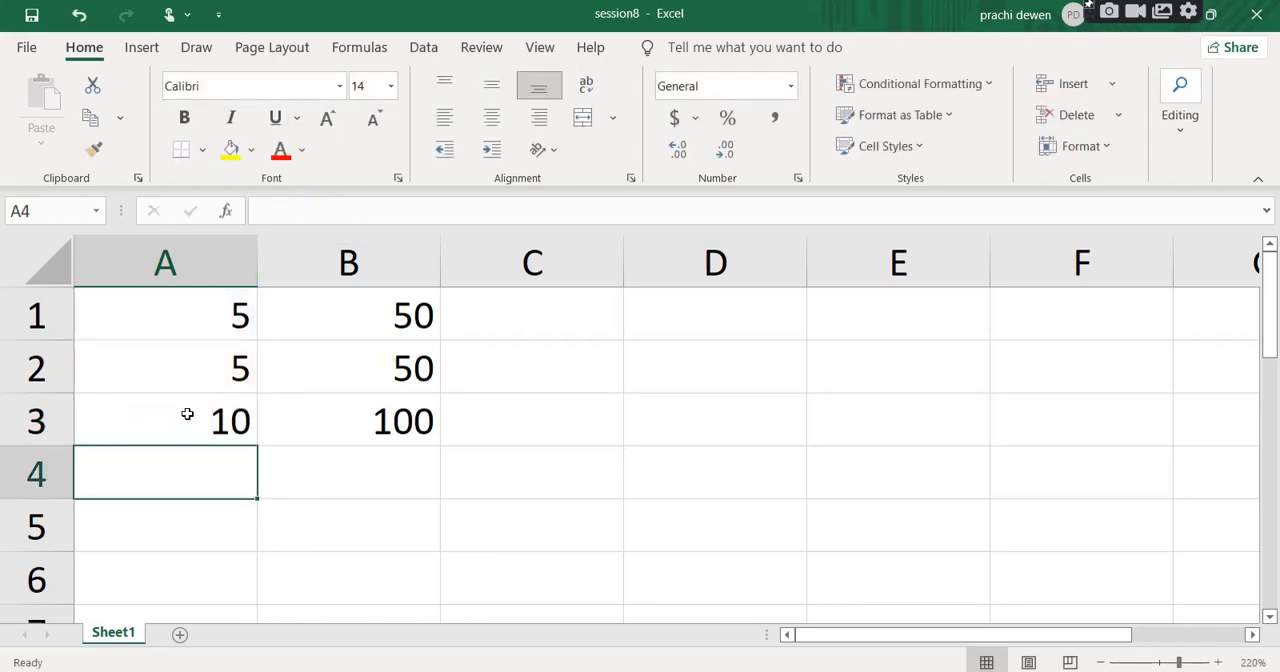
Copy A3's formula into B3, replacing the existing one, and open the pasted formula to inspect its references.
{"action": "left_click", "coordinate": [178, 413]}
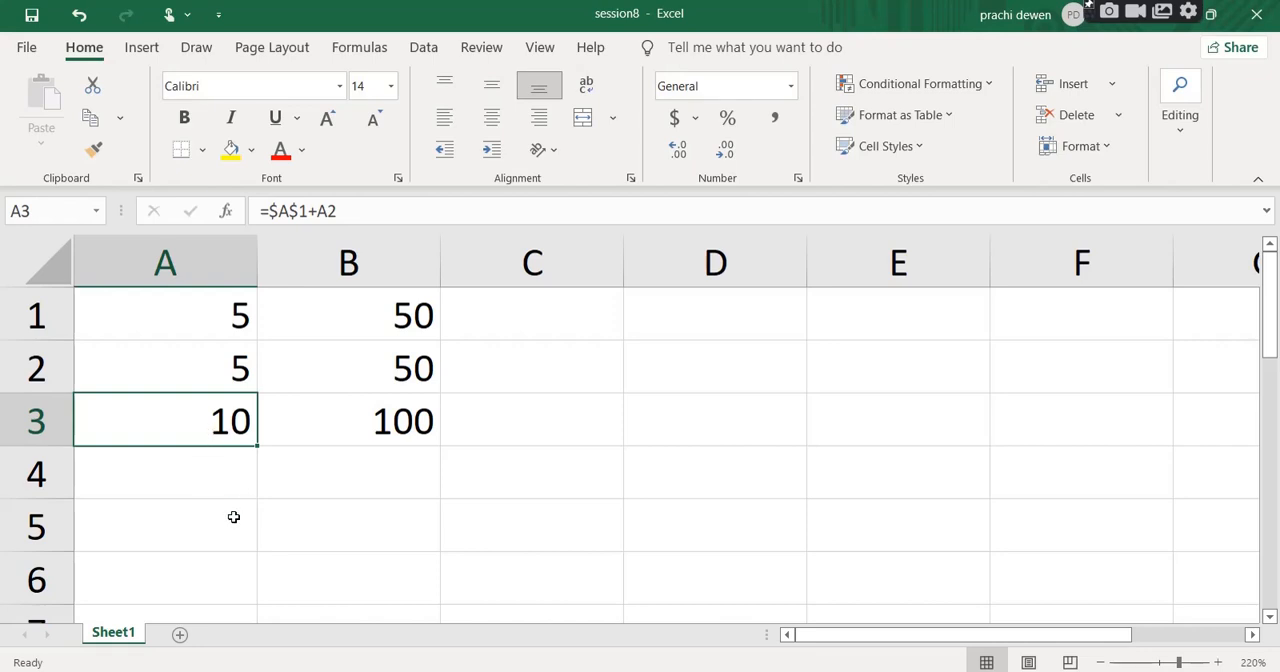
{"action": "key", "text": "ctrl+c"}
{"action": "left_click", "coordinate": [398, 421]}
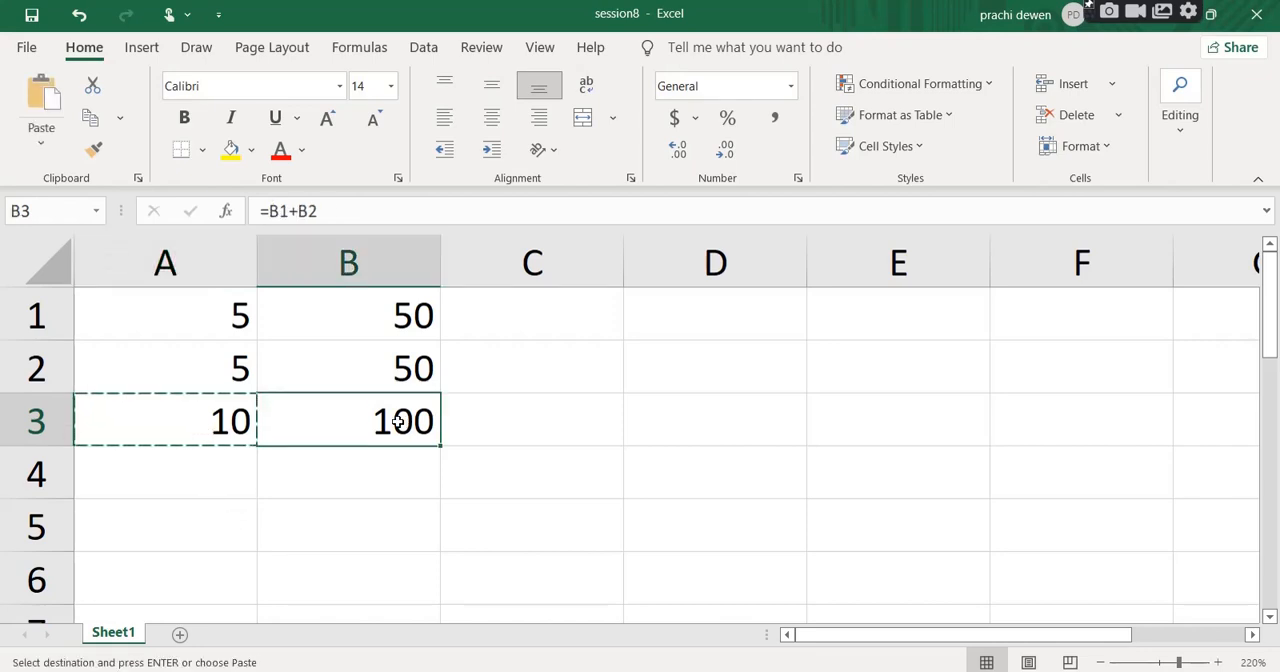
{"action": "key", "text": "ctrl+v"}
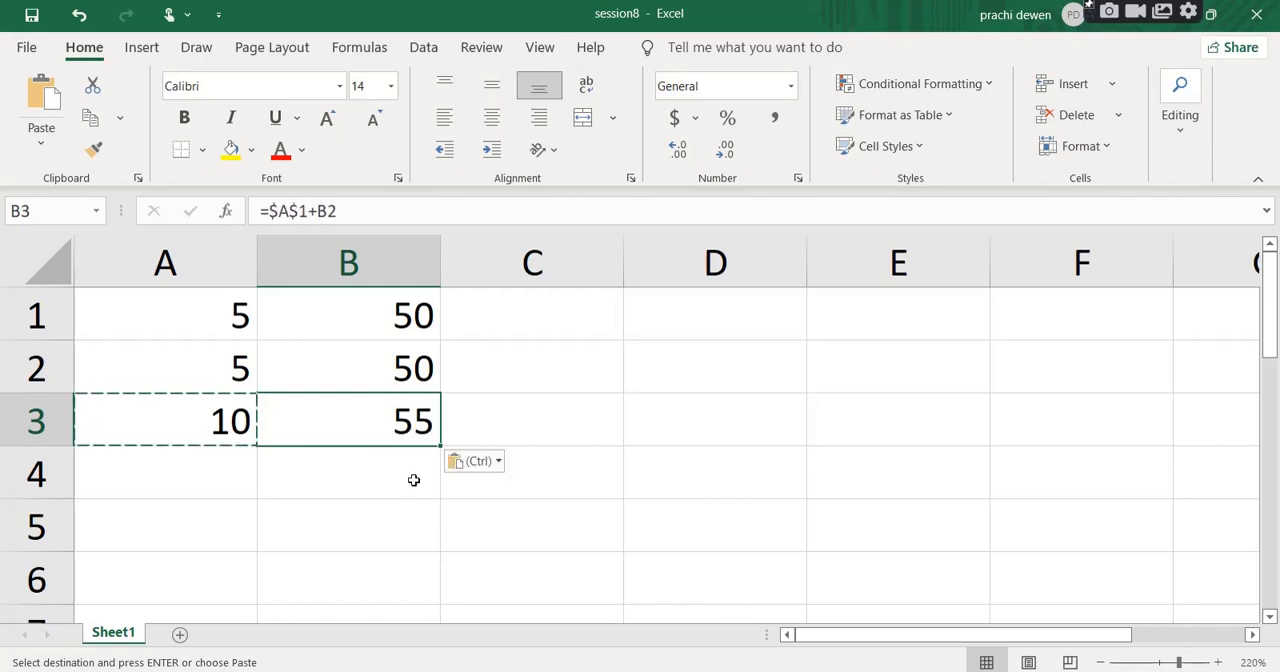
{"action": "double_click", "coordinate": [410, 437]}
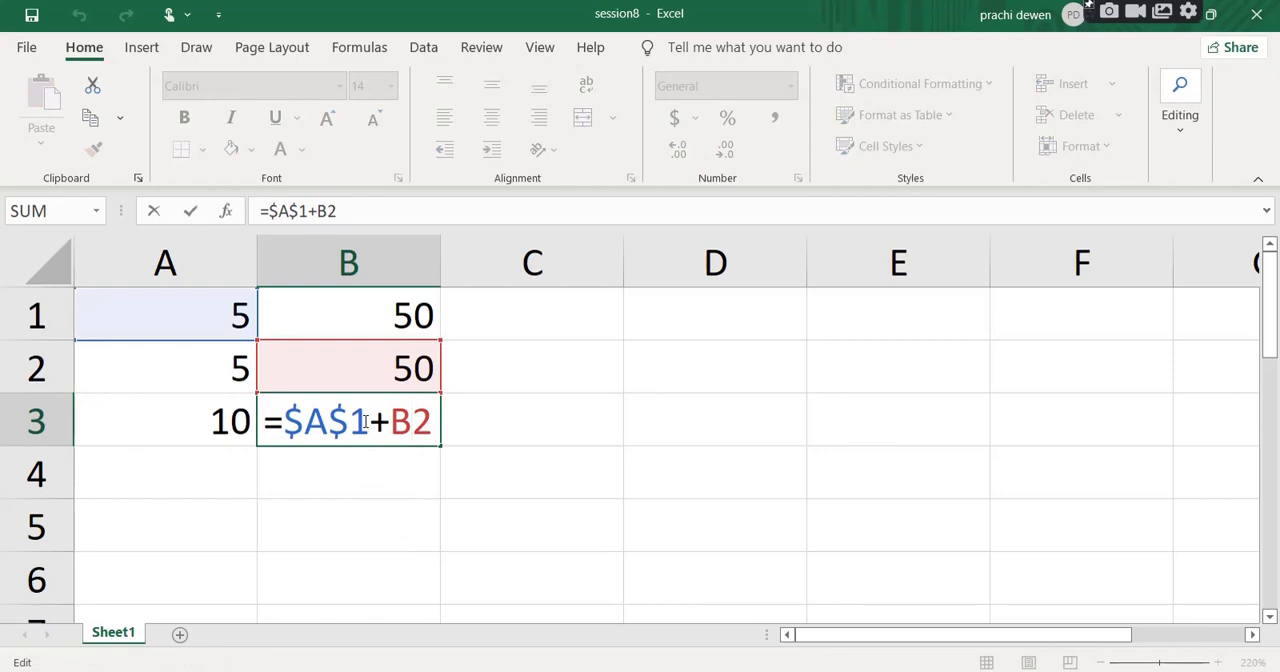
Highlight the absolute $A$1 reference and the relative B2 reference in B3's formula, and leave the formula unedited.
{"action": "left_click_drag", "start_coordinate": [366, 421], "coordinate": [292, 421]}
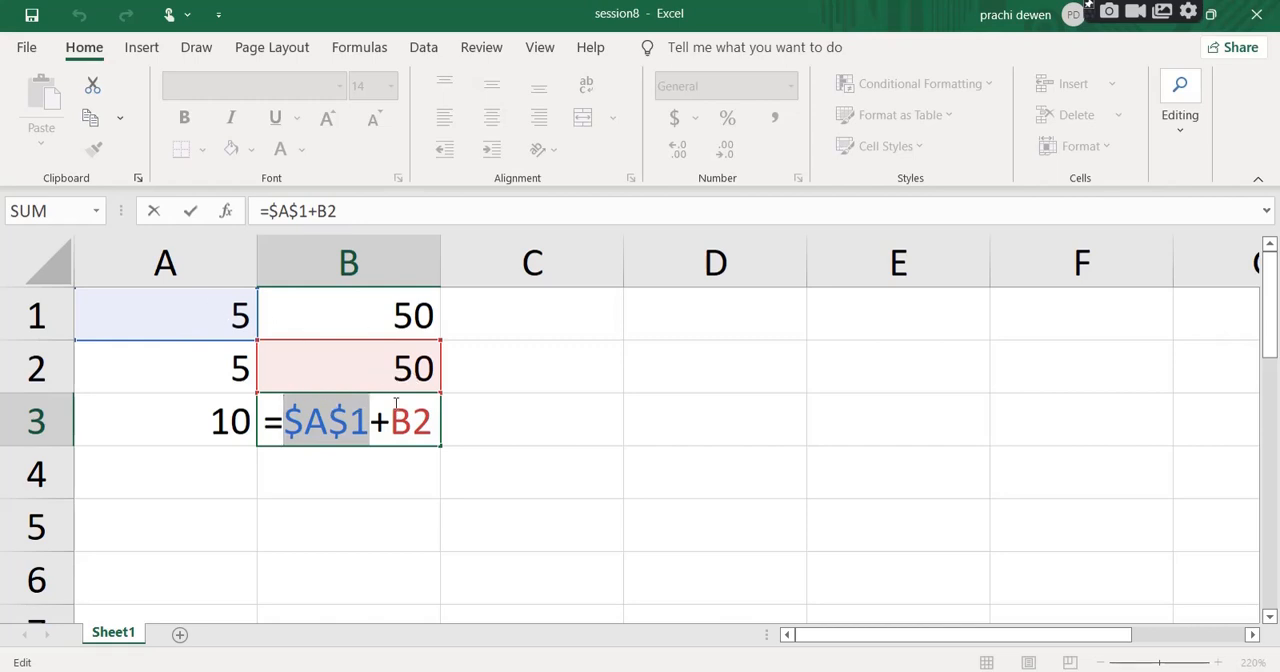
{"action": "left_click_drag", "start_coordinate": [386, 425], "coordinate": [290, 422]}
{"action": "left_click_drag", "start_coordinate": [389, 422], "coordinate": [436, 422]}
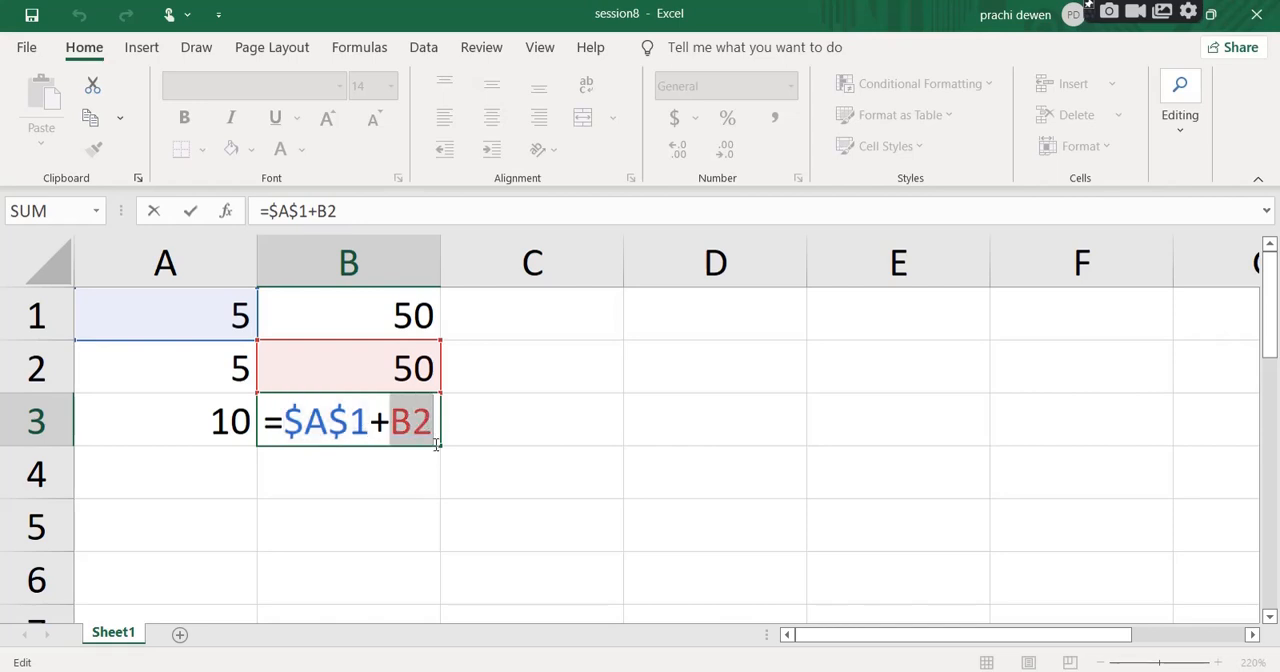
{"action": "key", "text": "Return"}
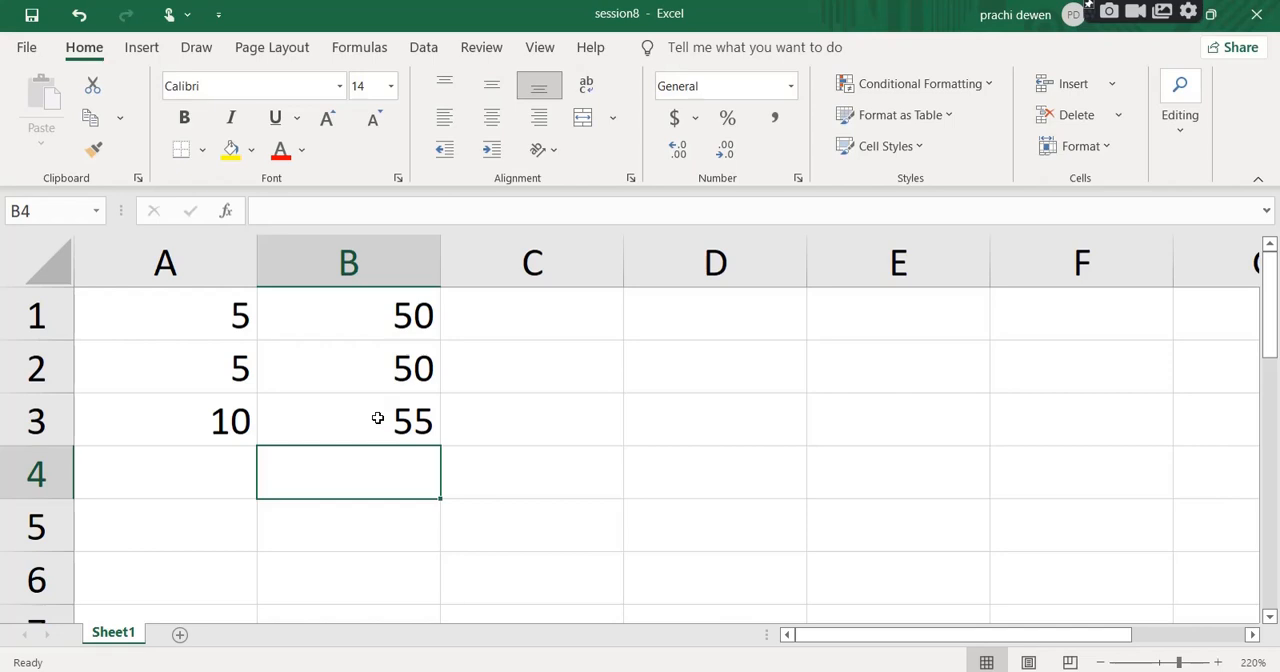
Add a new worksheet, paste the copied GST price table picture, and shrink and position it over about columns H to N.
{"action": "left_click", "coordinate": [181, 636]}
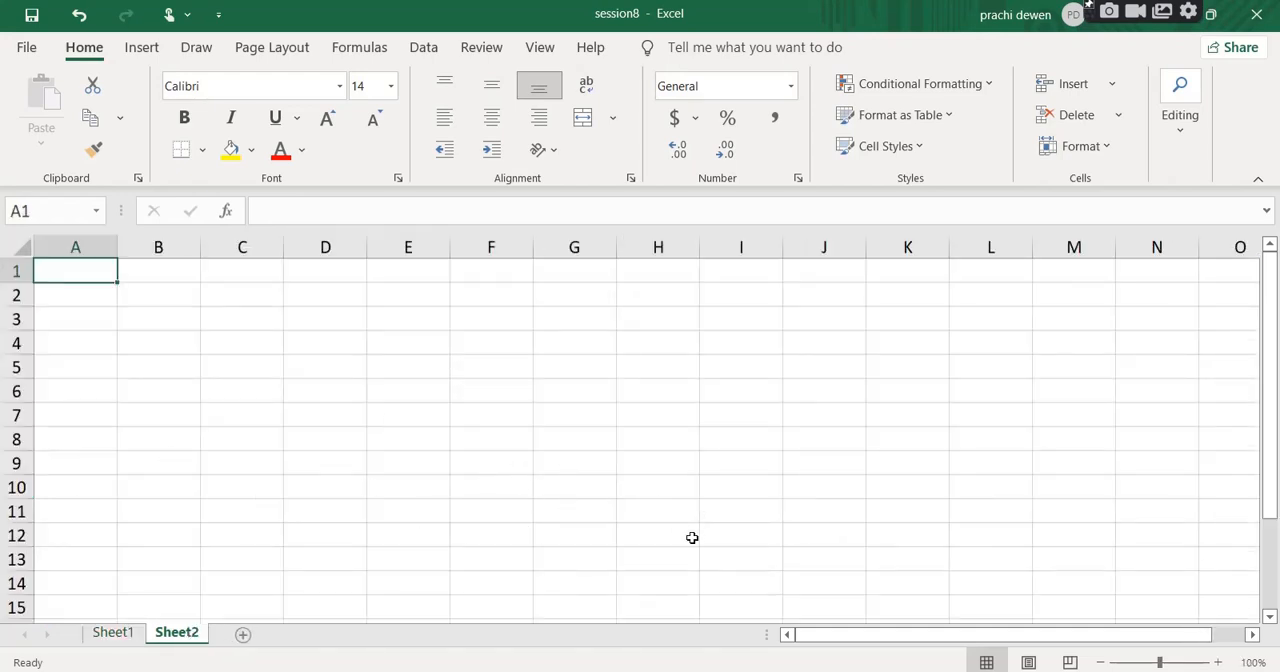
{"action": "left_click", "coordinate": [710, 340]}
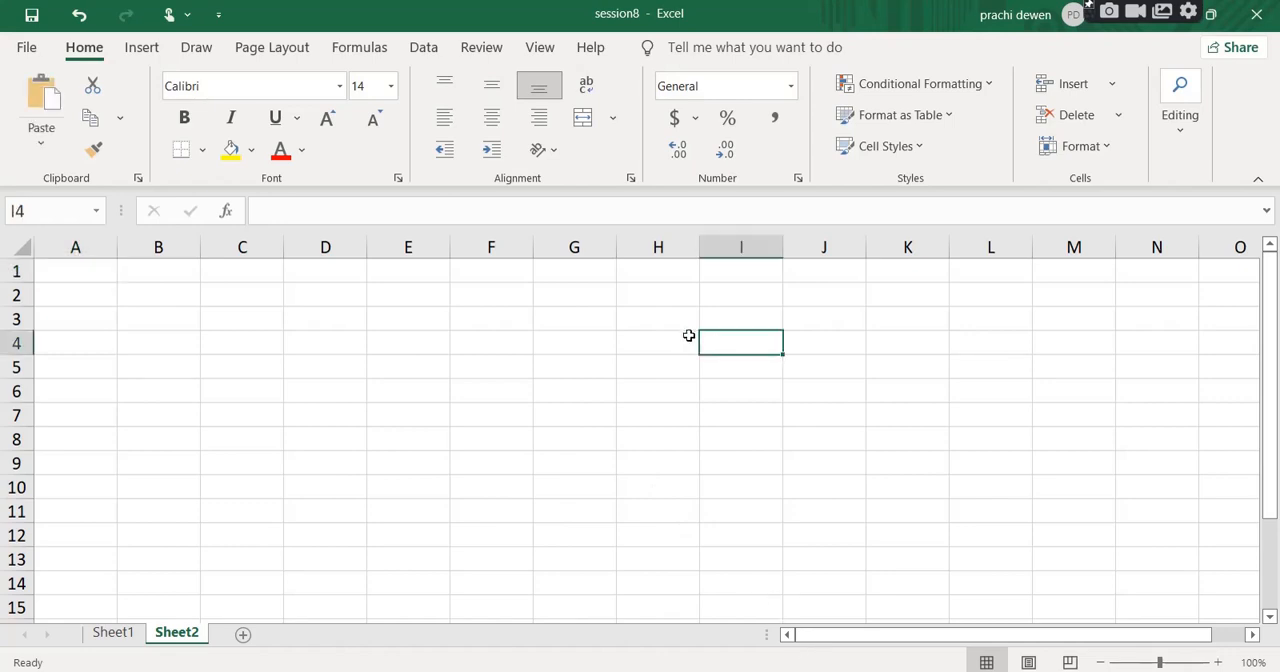
{"action": "left_click", "coordinate": [852, 340]}
{"action": "key", "text": "ctrl+v"}
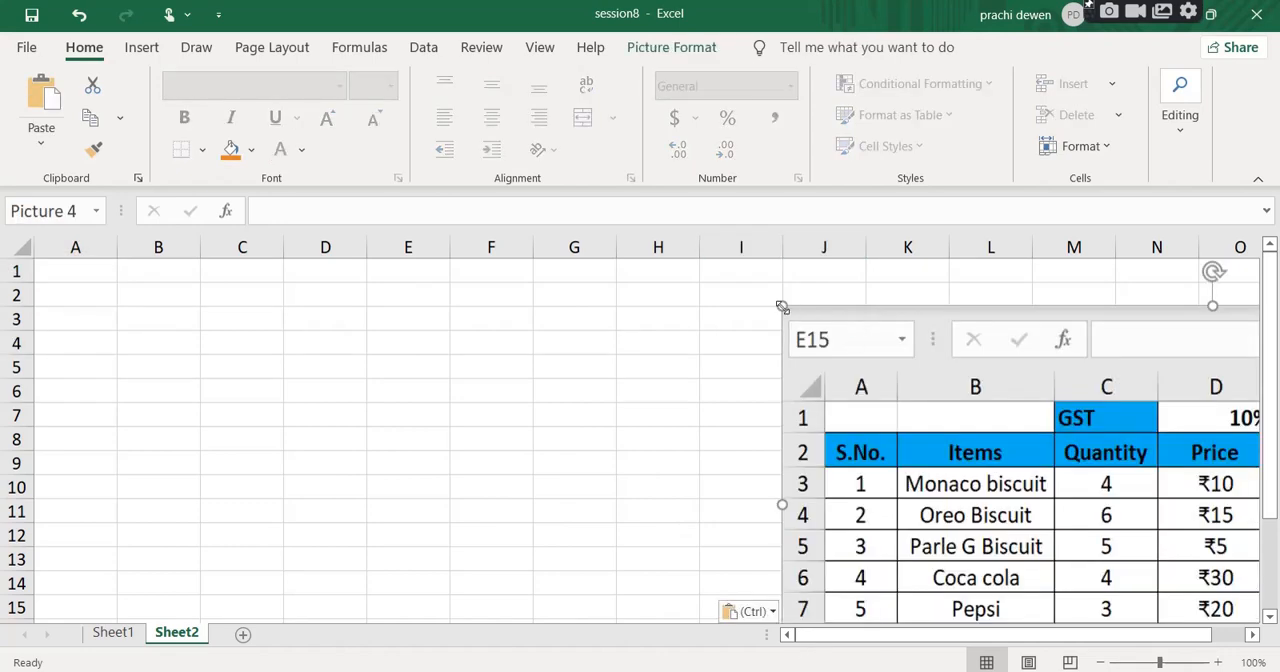
{"action": "left_click_drag", "start_coordinate": [783, 306], "coordinate": [1075, 477]}
{"action": "left_click_drag", "start_coordinate": [1152, 516], "coordinate": [749, 385]}
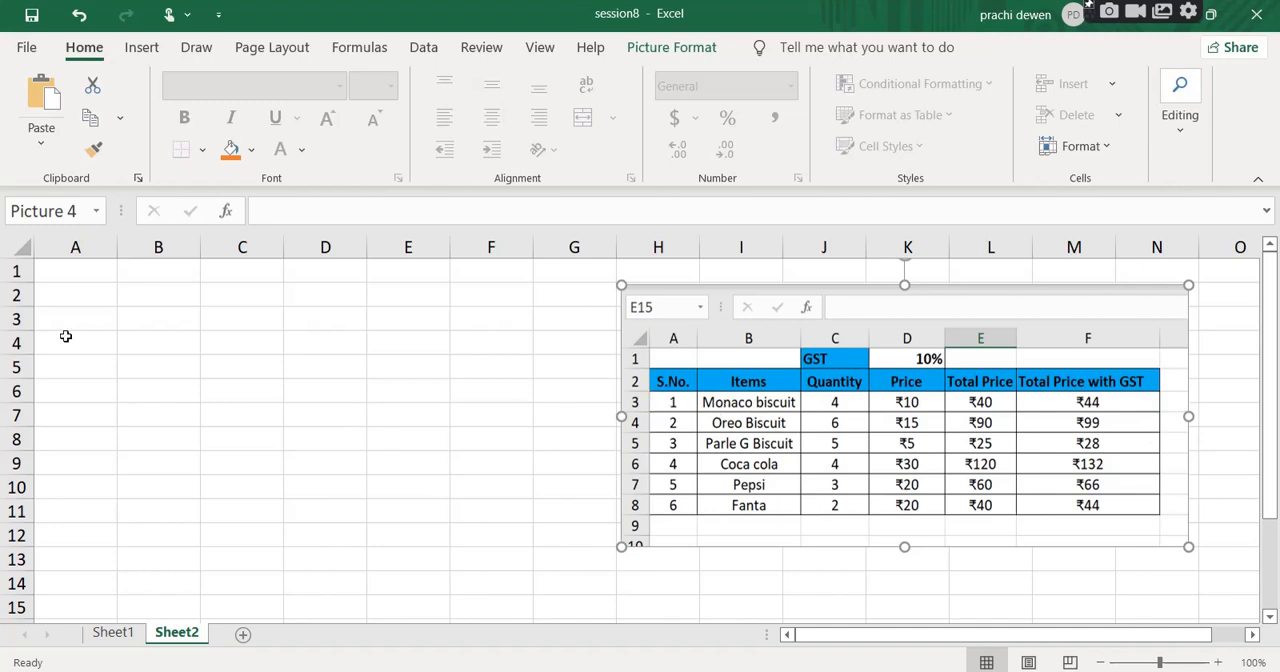
Enter the column headings S.No., Items, Quantity and Price in cells A2 to D2.
{"action": "left_click", "coordinate": [71, 302]}
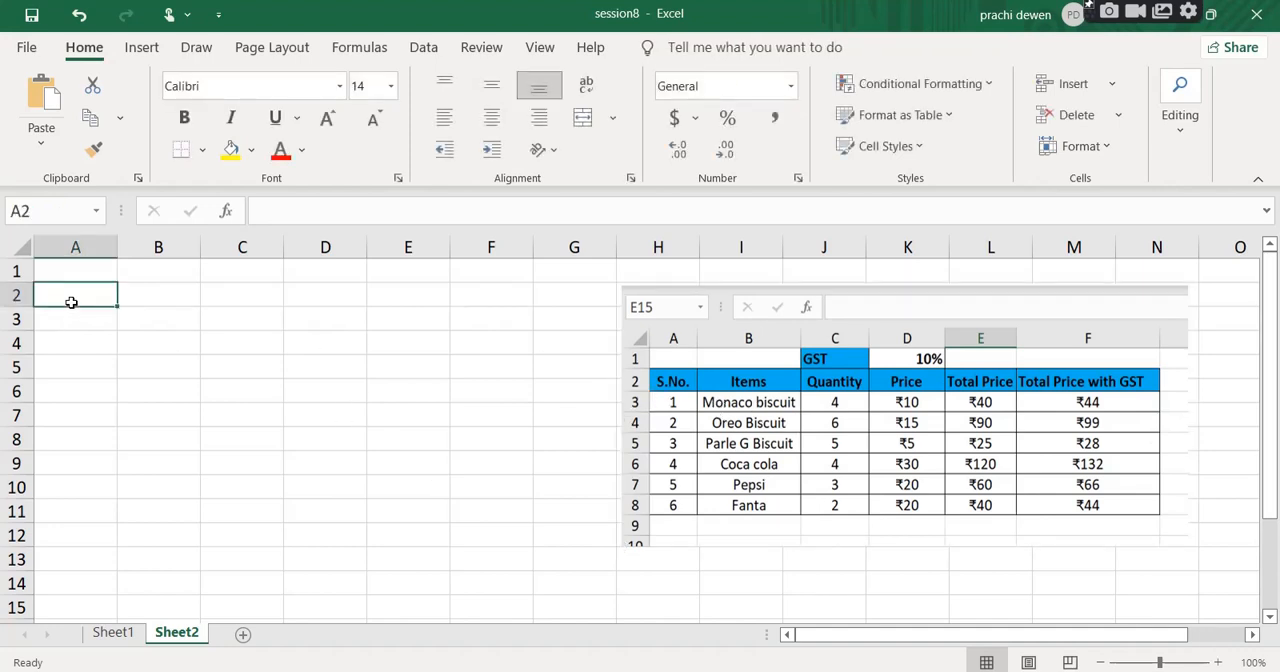
{"action": "type", "text": "S.No"}
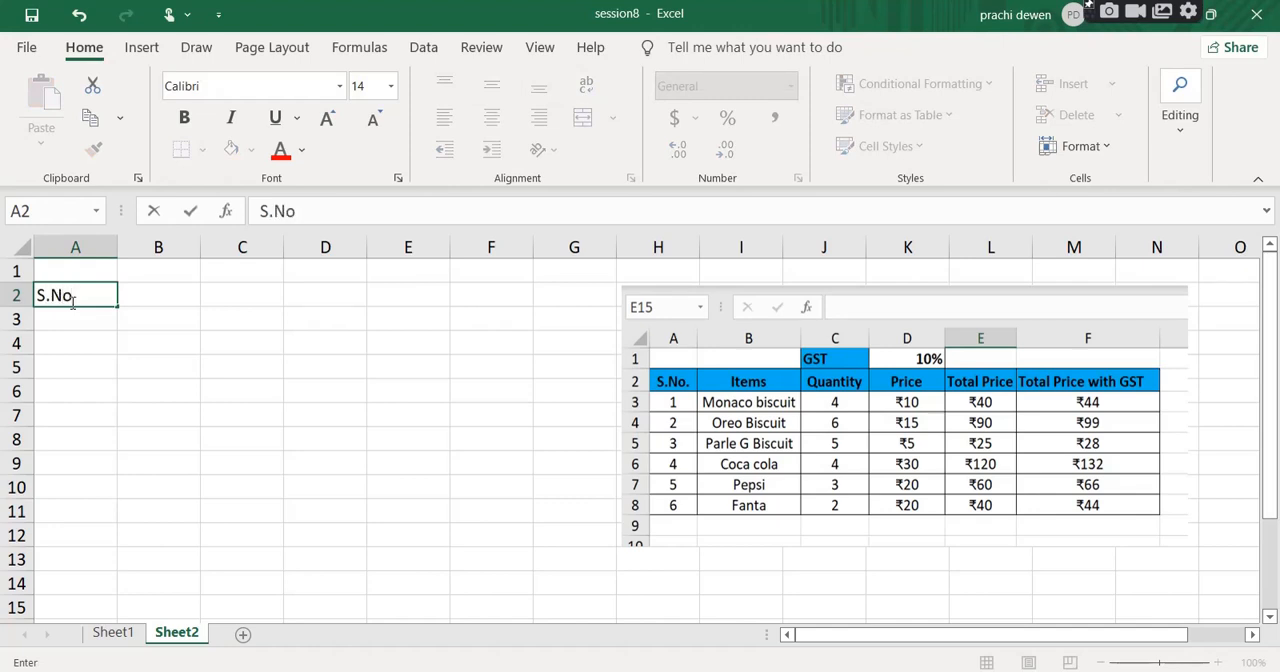
{"action": "key", "text": "Tab"}
{"action": "type", "text": "Items"}
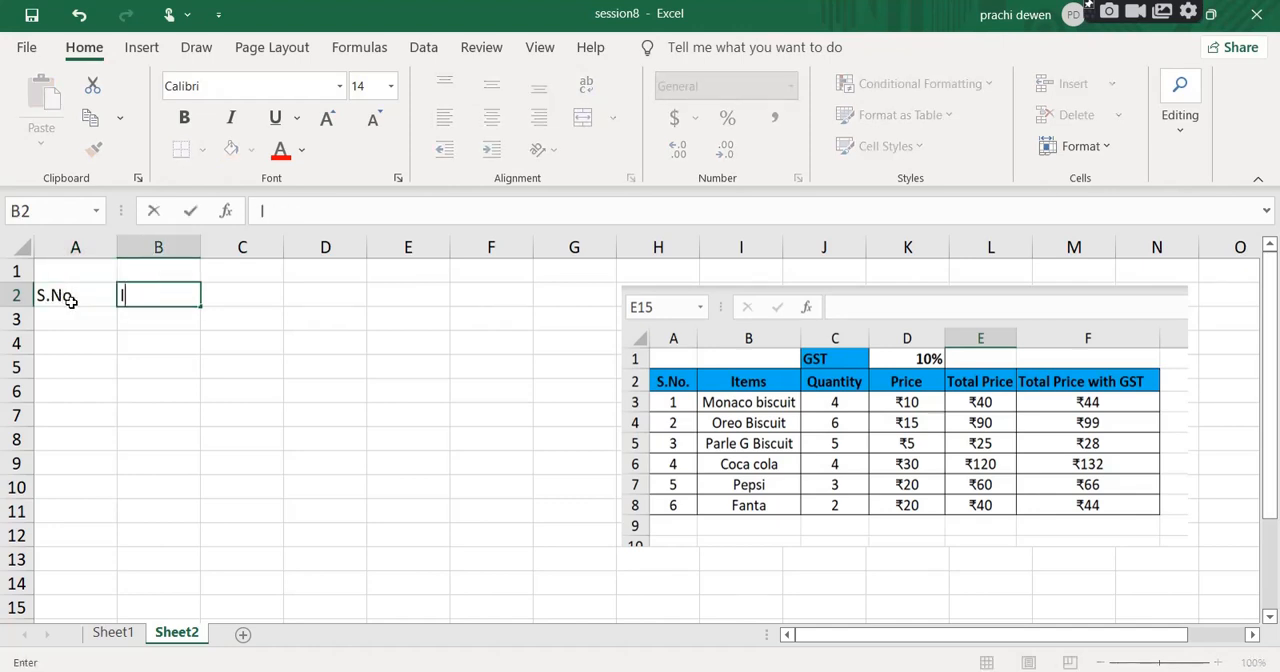
{"action": "key", "text": "Tab"}
{"action": "type", "text": "Q"}
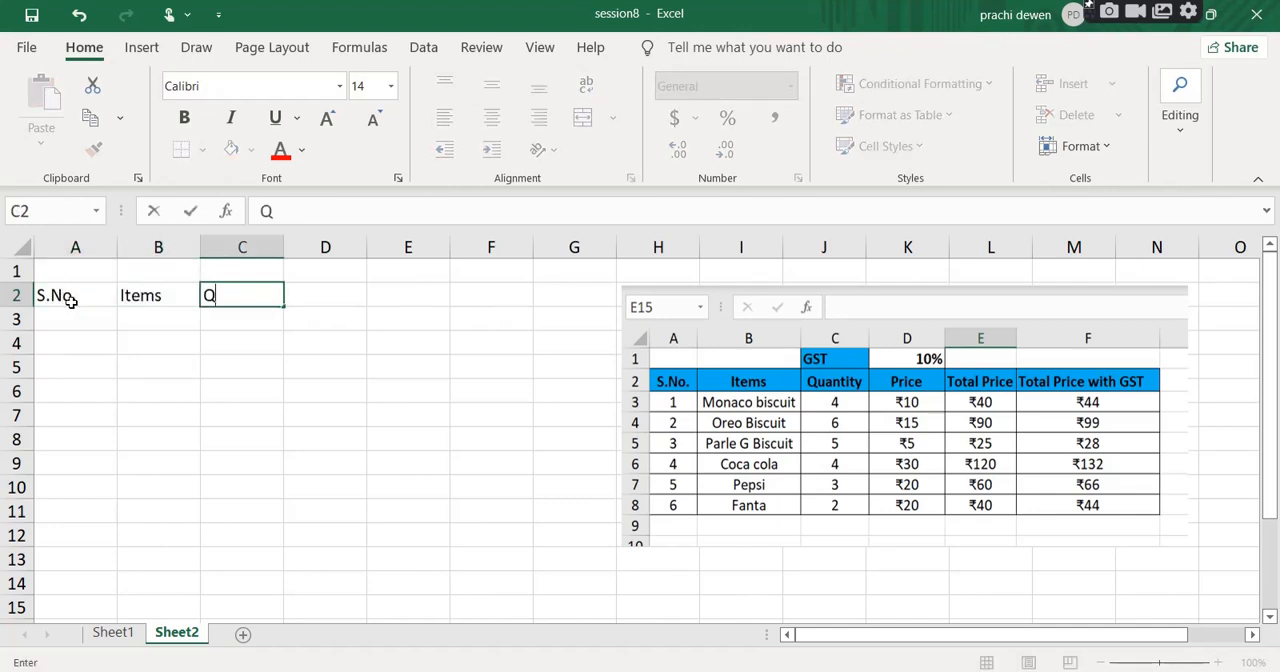
{"action": "type", "text": "uantity"}
{"action": "key", "text": "Tab"}
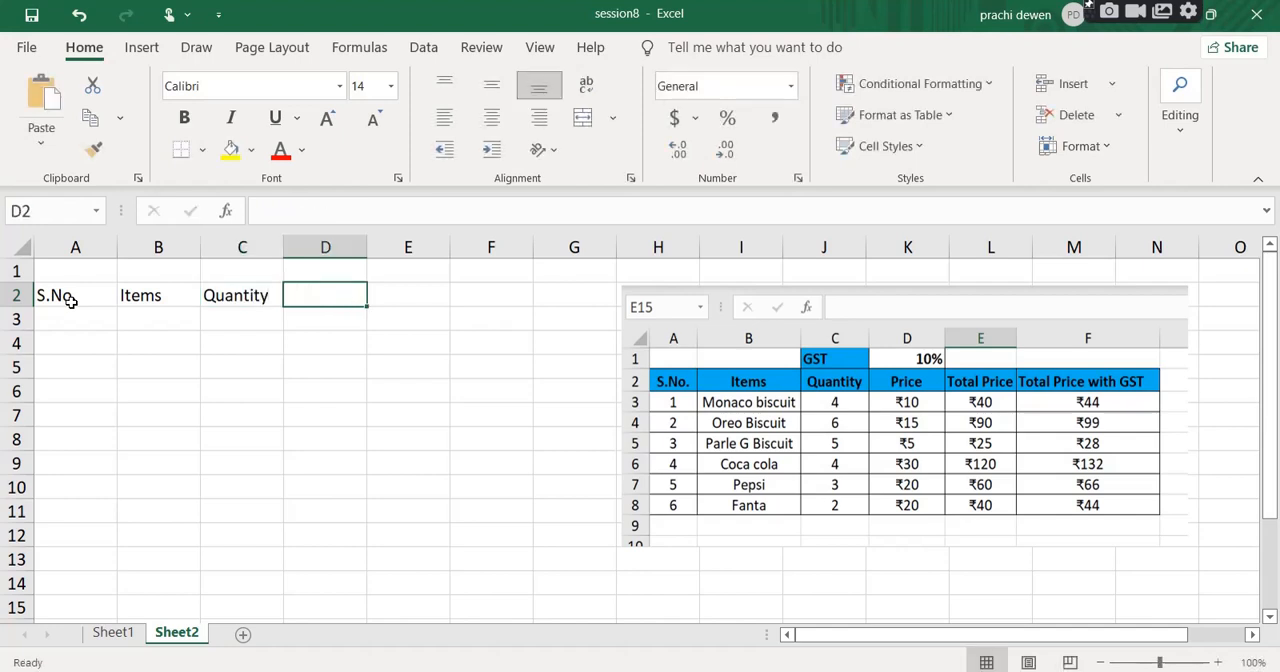
{"action": "type", "text": "Price"}
{"action": "key", "text": "Tab"}
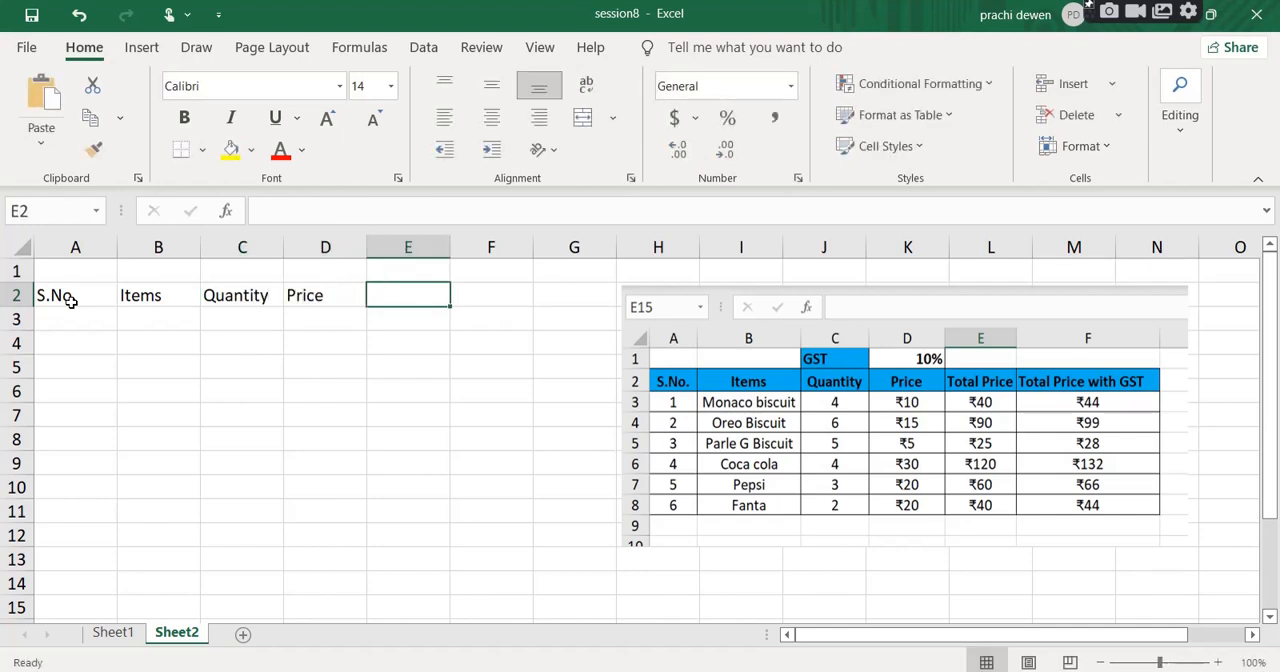
Add the headings Total Price in E2 and Total price with GST in F2.
{"action": "type", "text": "Total "}
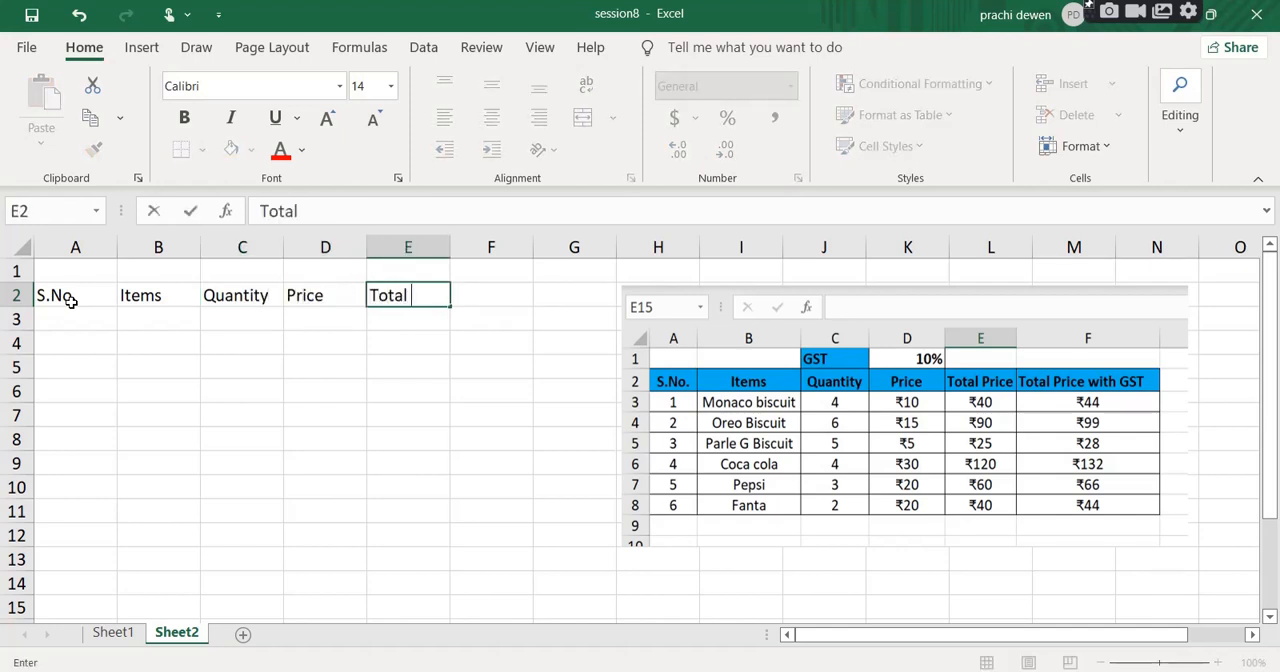
{"action": "type", "text": "Price"}
{"action": "key", "text": "Tab"}
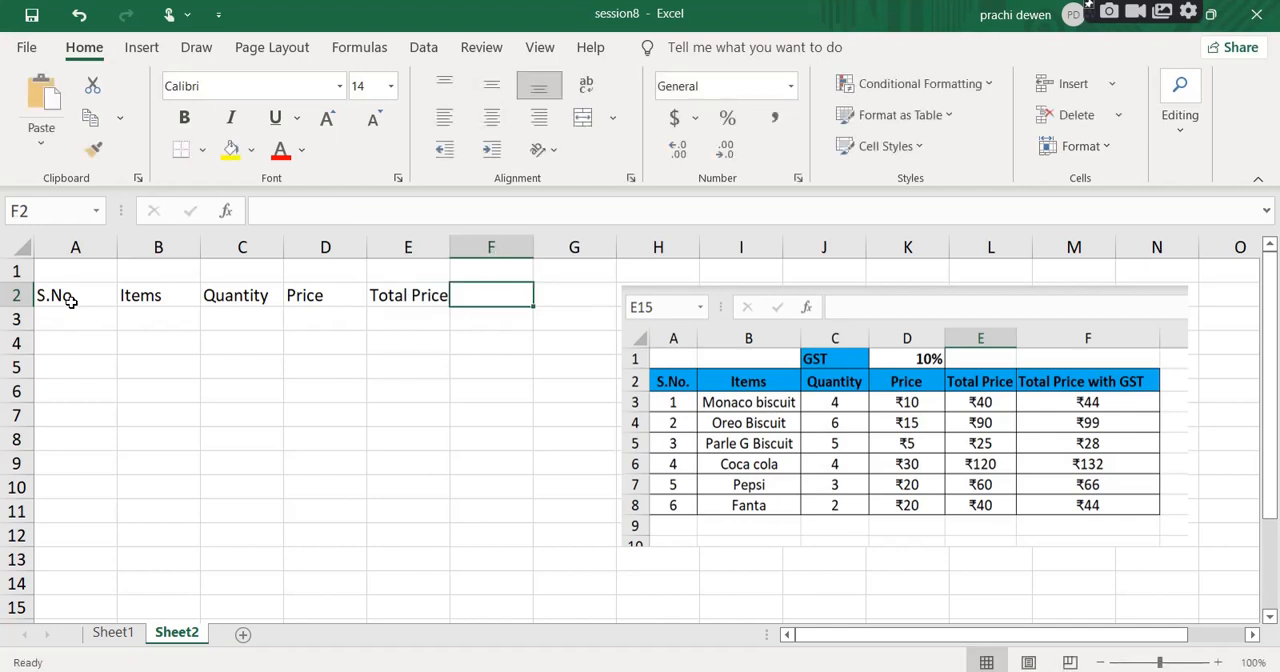
{"action": "type", "text": "To"}
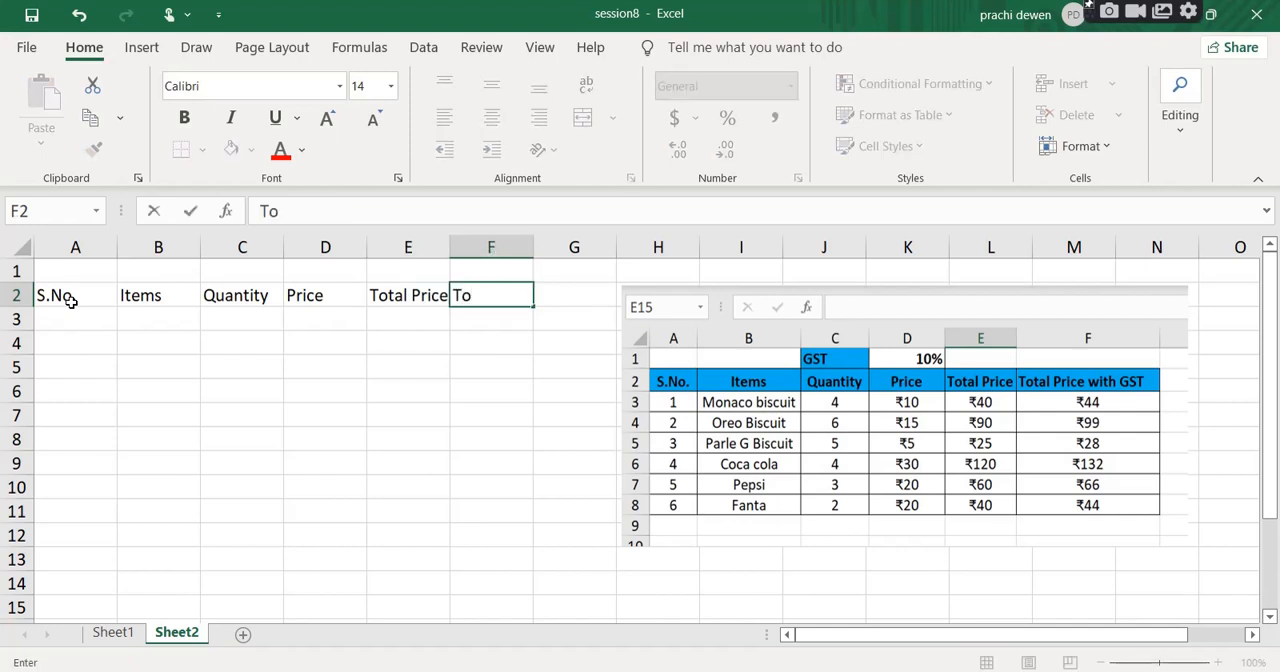
{"action": "type", "text": "tal pric"}
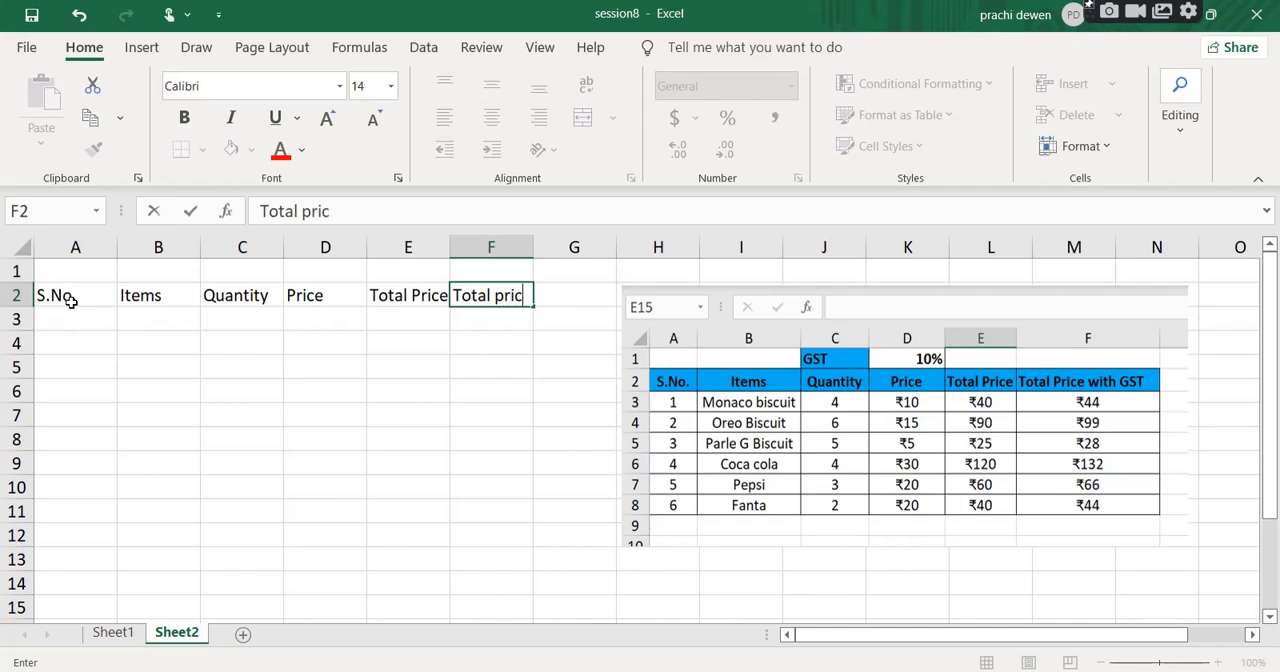
{"action": "type", "text": "e with GST"}
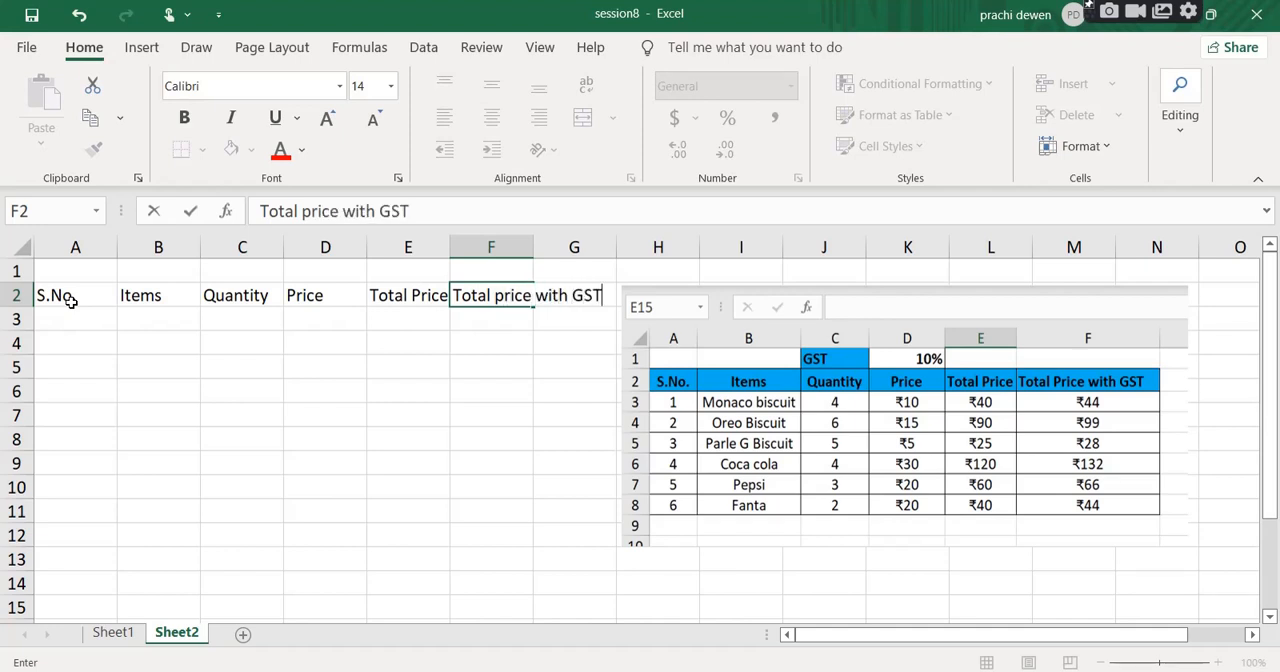
{"action": "key", "text": "Return"}
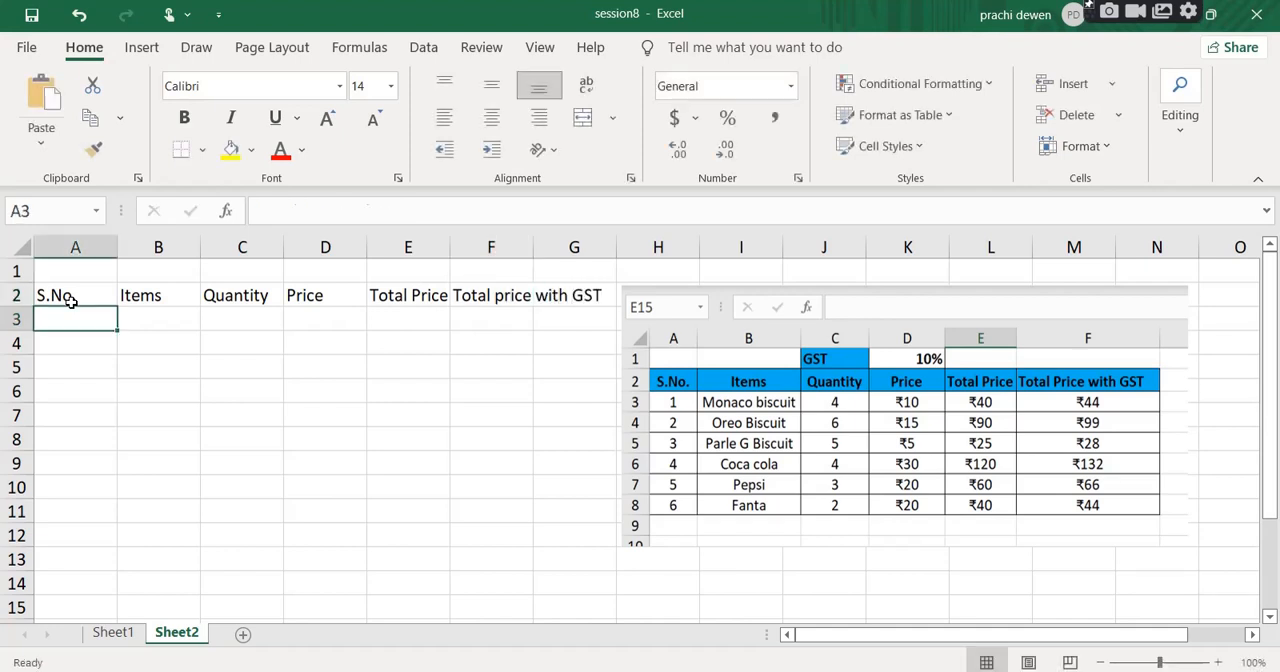
Enter the label GST in C1 and the value 10 beside it in D1.
{"action": "left_click", "coordinate": [252, 279]}
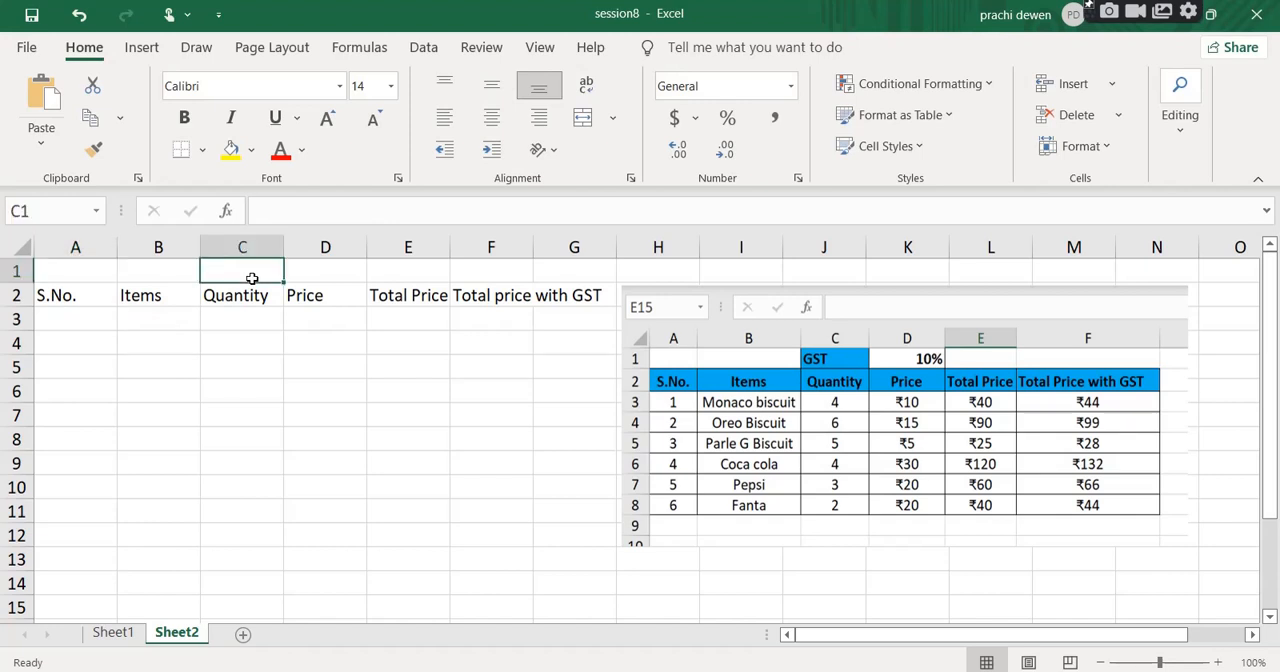
{"action": "type", "text": "g"}
{"action": "key", "text": "BackSpace"}
{"action": "type", "text": "GST"}
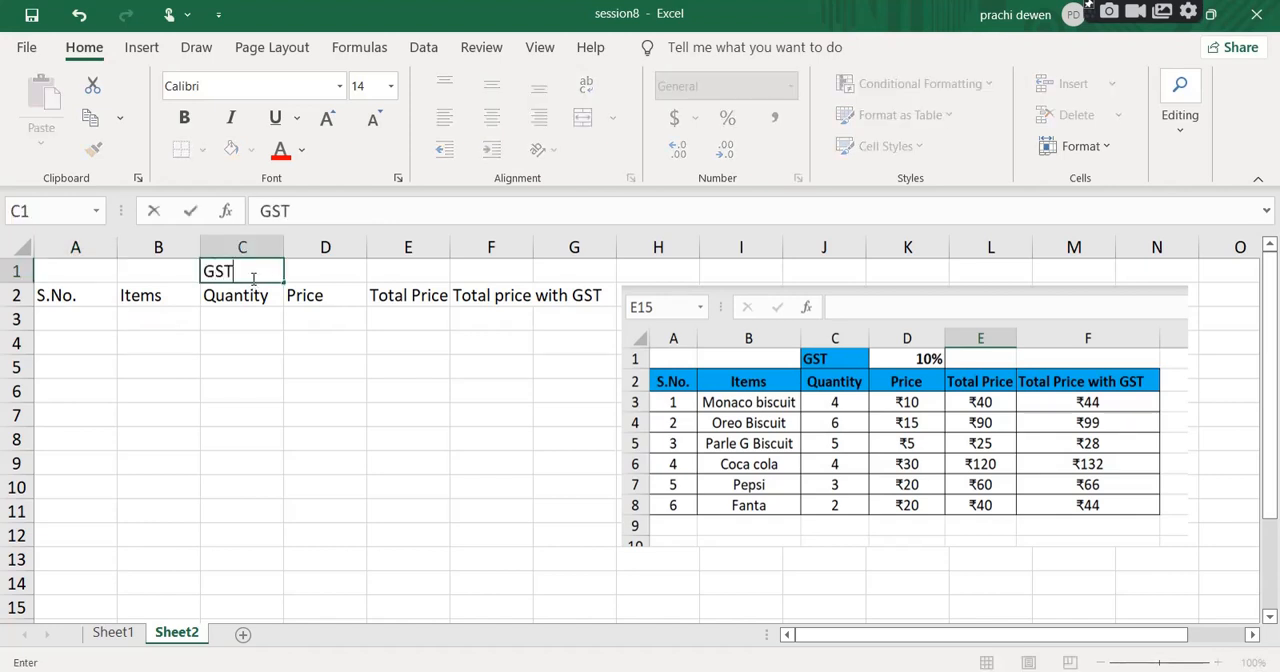
{"action": "key", "text": "Tab"}
{"action": "type", "text": "10"}
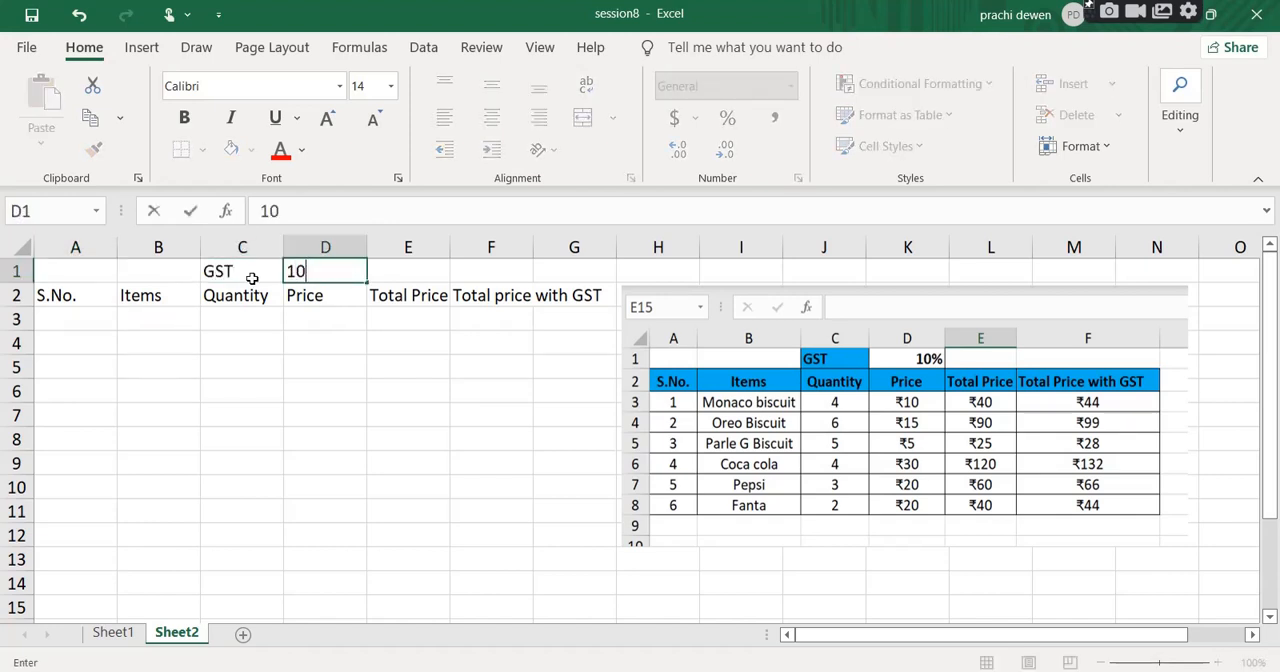
{"action": "left_click", "coordinate": [297, 404]}
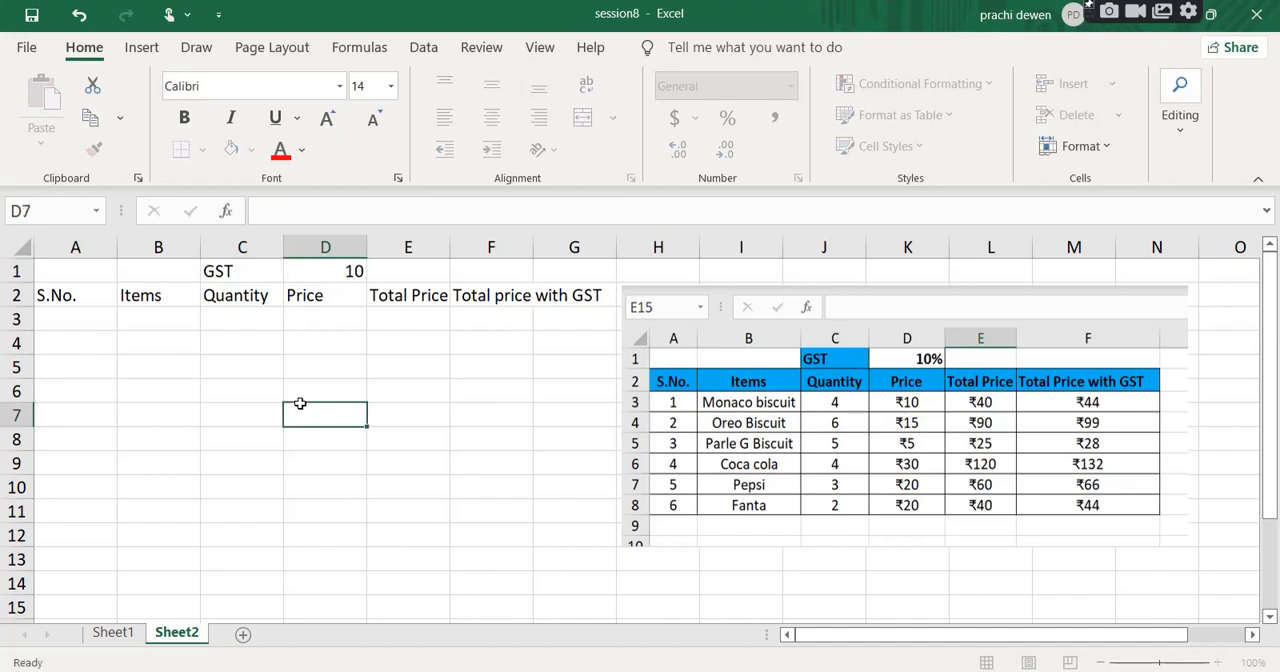
Enter serial number 1 in A3 and the item name Monaco Biscuit in B3.
{"action": "left_click", "coordinate": [74, 320]}
{"action": "type", "text": "1"}
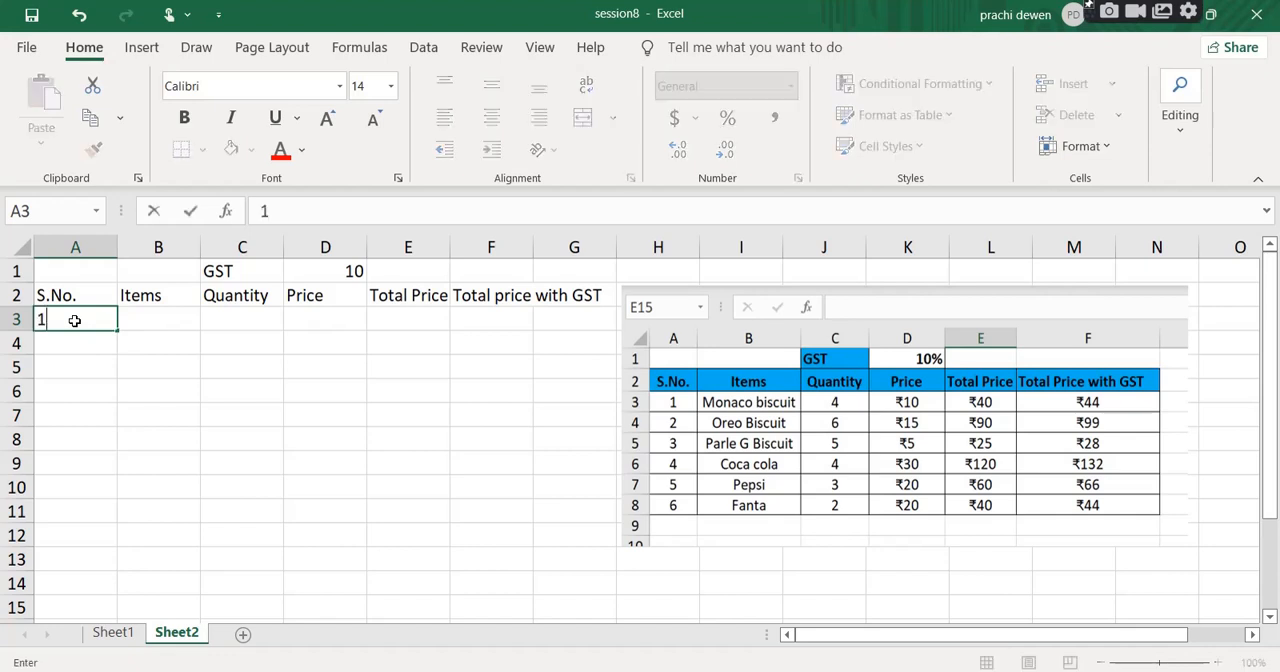
{"action": "key", "text": "Tab"}
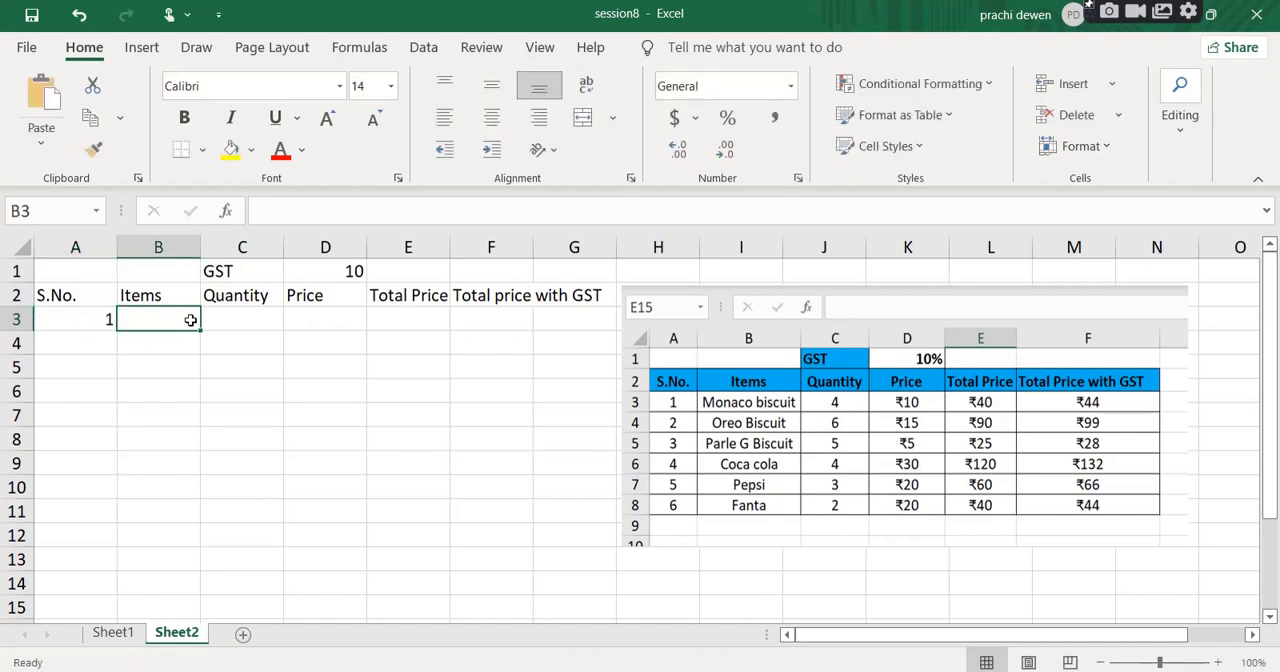
{"action": "type", "text": "m"}
{"action": "key", "text": "BackSpace"}
{"action": "type", "text": "Mona"}
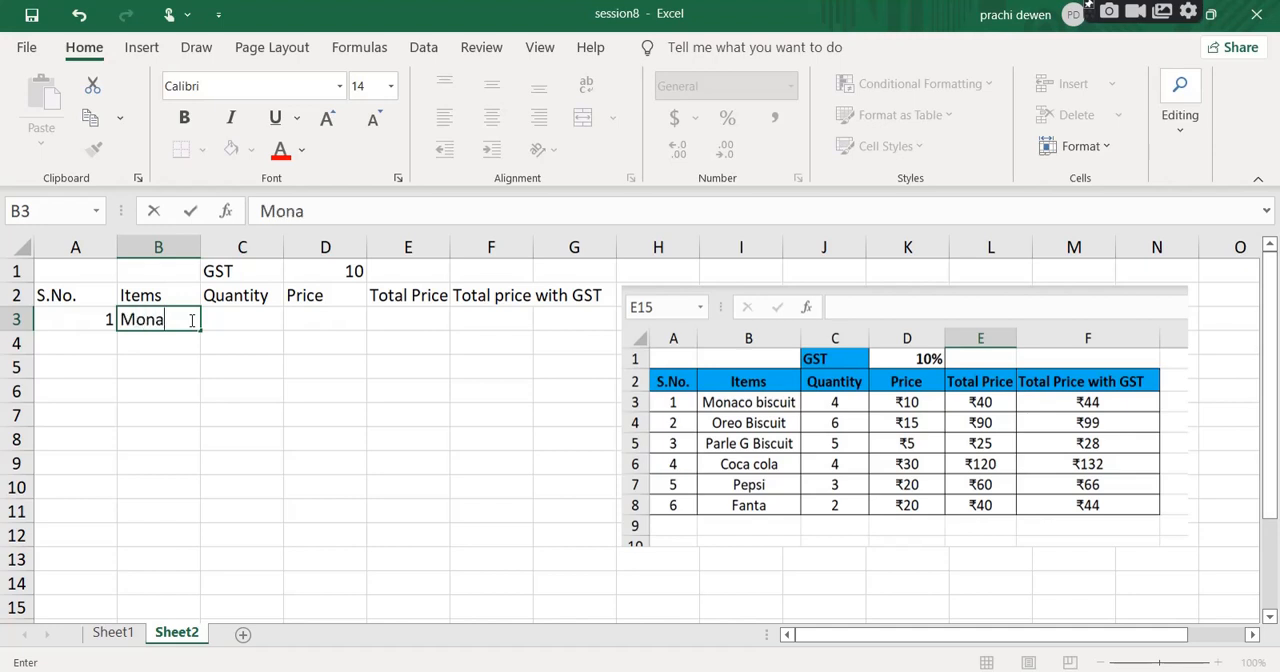
{"action": "type", "text": "co Biscuit"}
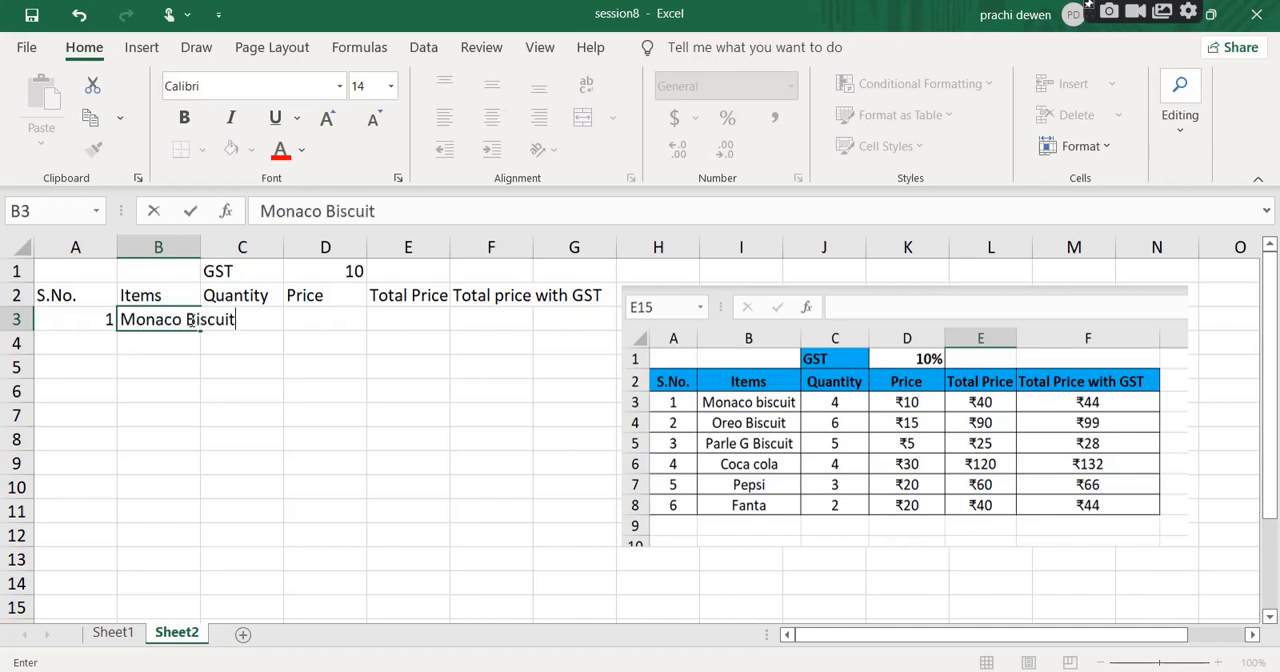
{"action": "key", "text": "Return"}
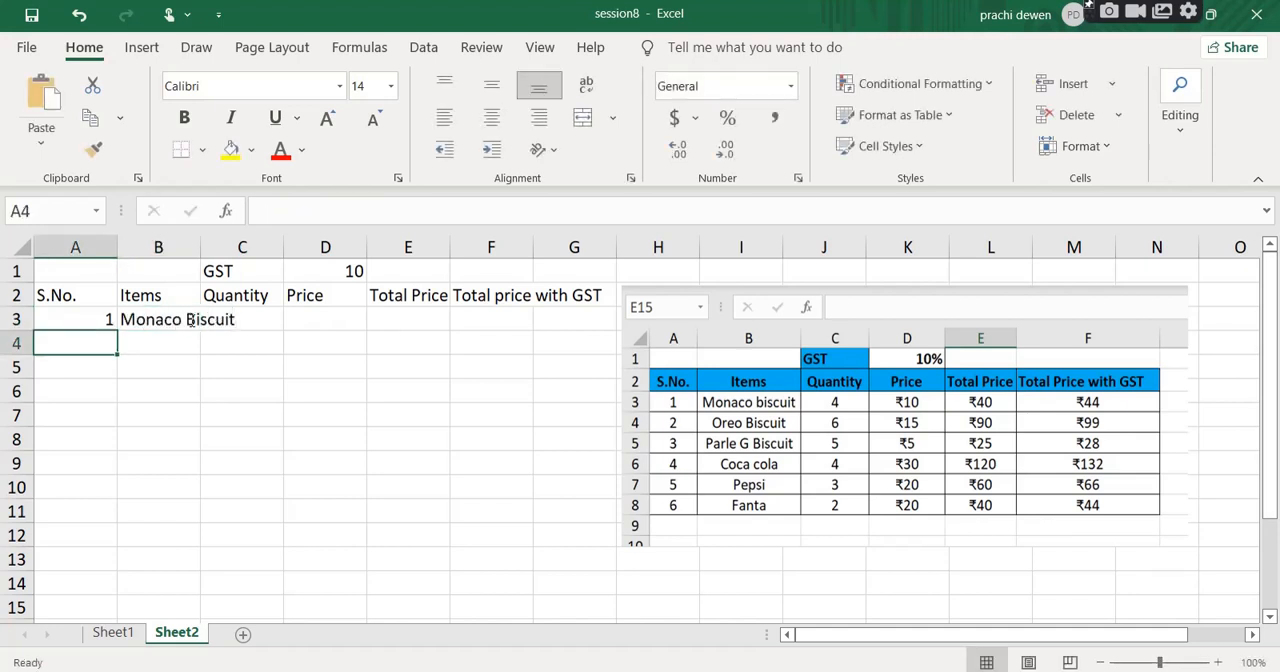
Enter quantity 4 in C3 and price 10 in D3 for the Monaco biscuit row.
{"action": "left_click", "coordinate": [190, 320]}
{"action": "key", "text": "Tab"}
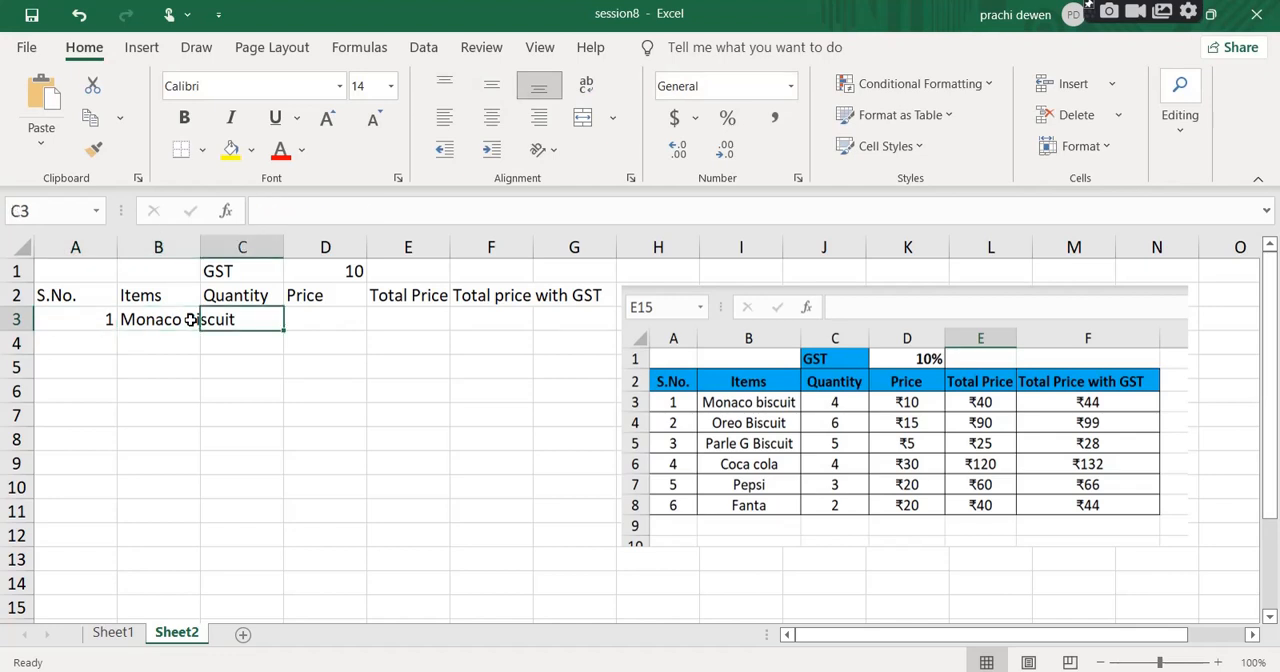
{"action": "type", "text": "4"}
{"action": "key", "text": "Tab"}
{"action": "type", "text": "10"}
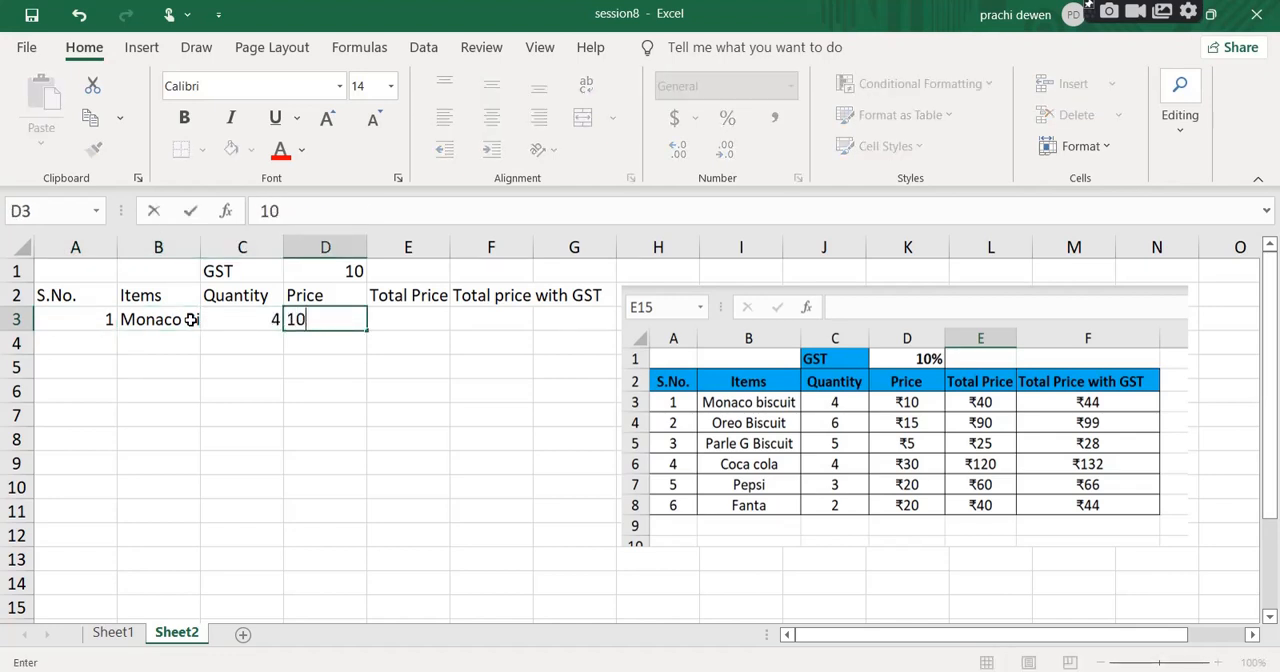
{"action": "key", "text": "Tab"}
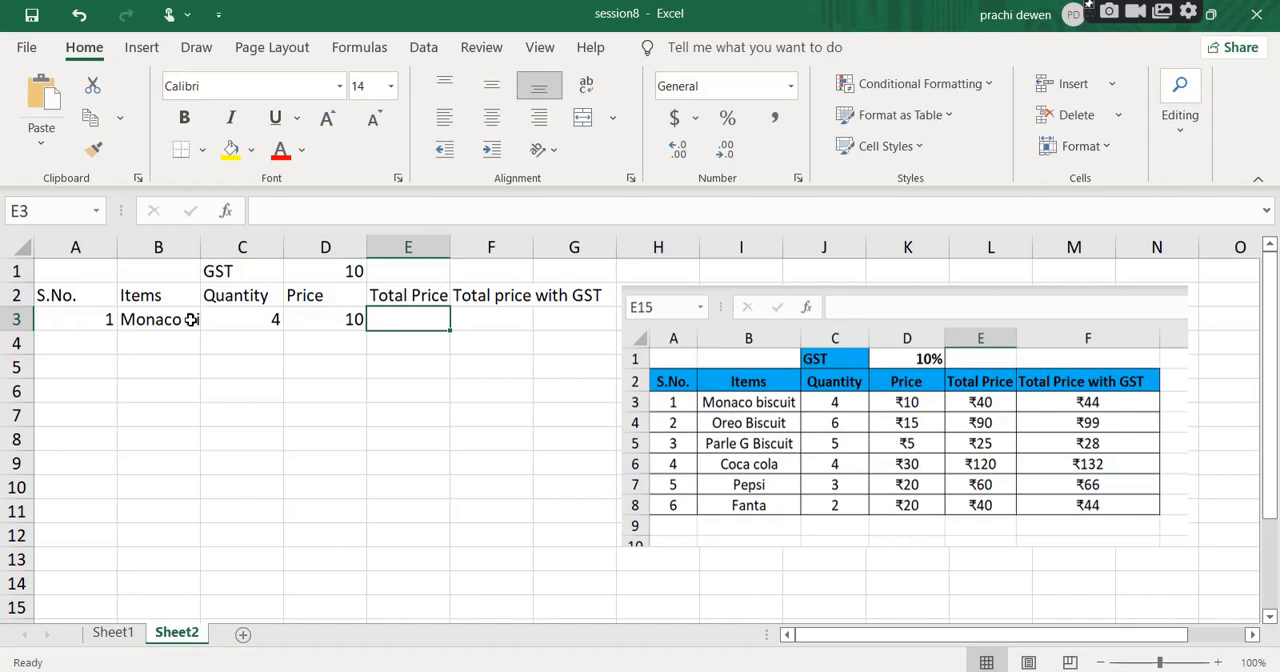
Enter Oreo Biscuit as the second item in B4.
{"action": "key", "text": "Return"}
{"action": "key", "text": "Left"}
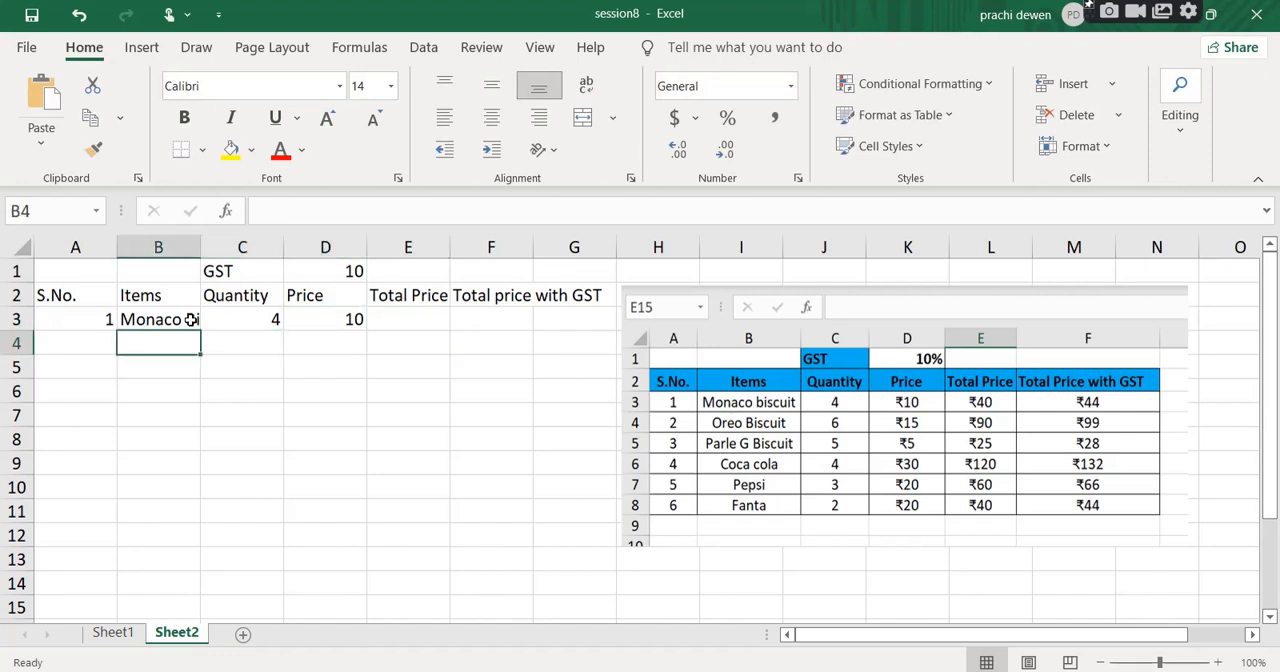
{"action": "type", "text": "Oew"}
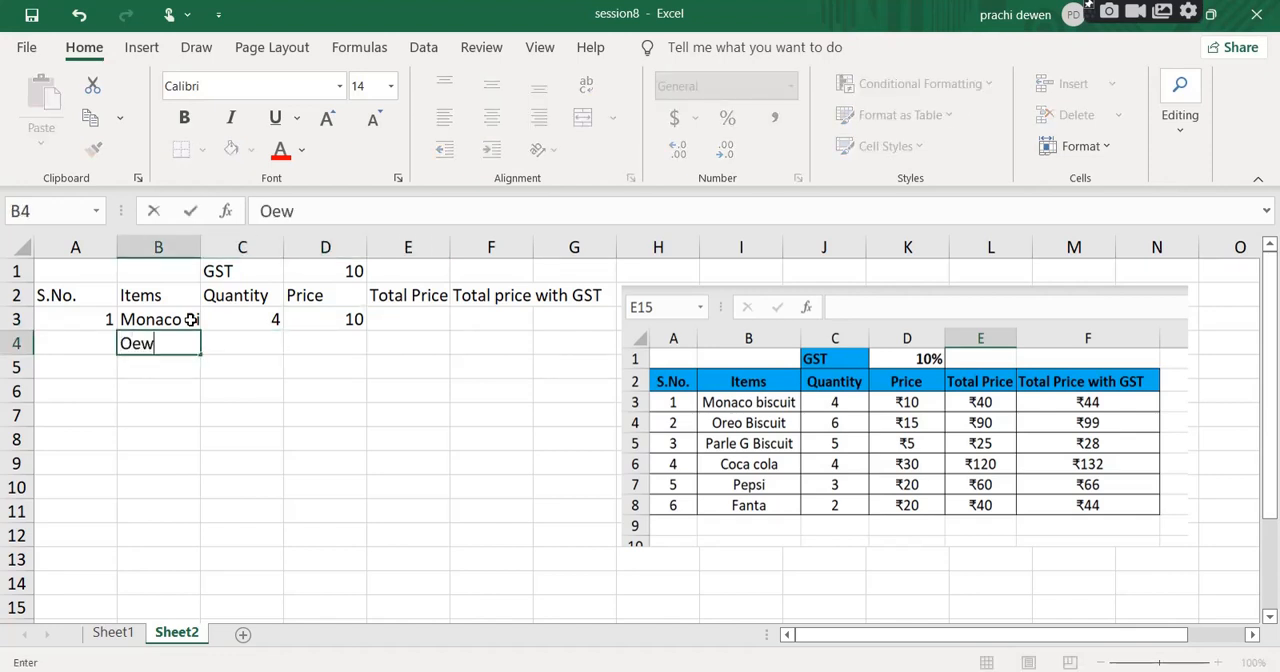
{"action": "key", "text": "BackSpace"}
{"action": "key", "text": "BackSpace"}
{"action": "type", "text": "ro"}
{"action": "key", "text": "BackSpace"}
{"action": "type", "text": "eo Biscuit"}
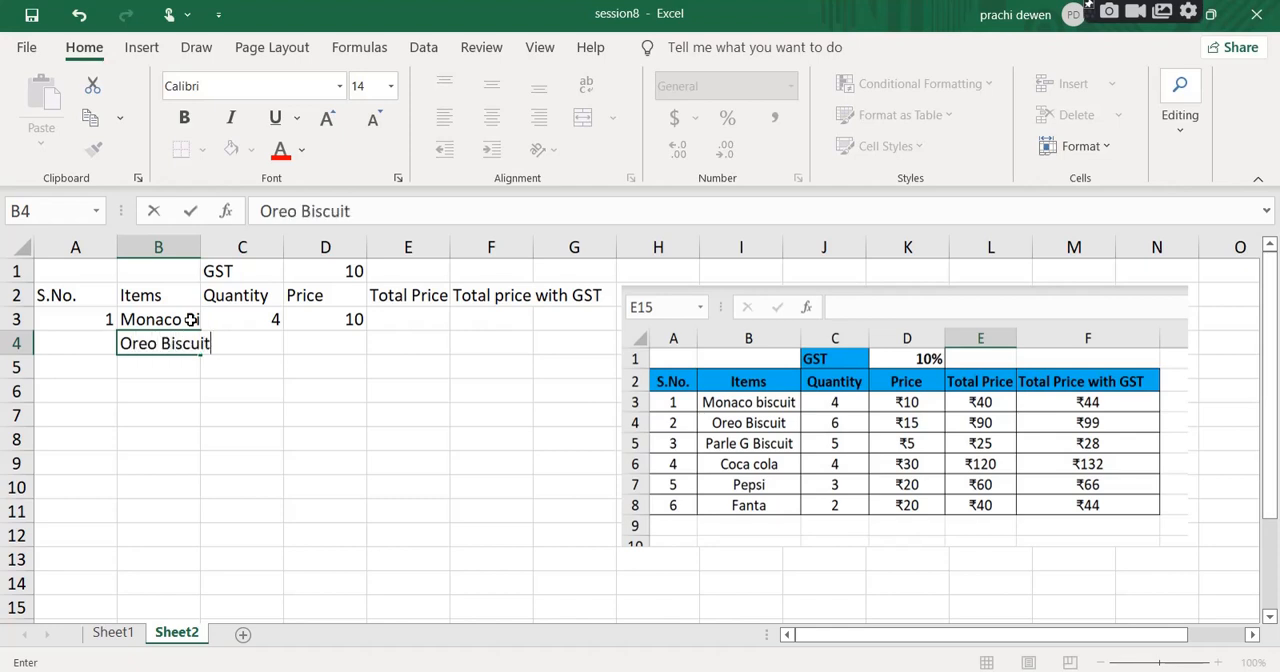
{"action": "key", "text": "Tab"}
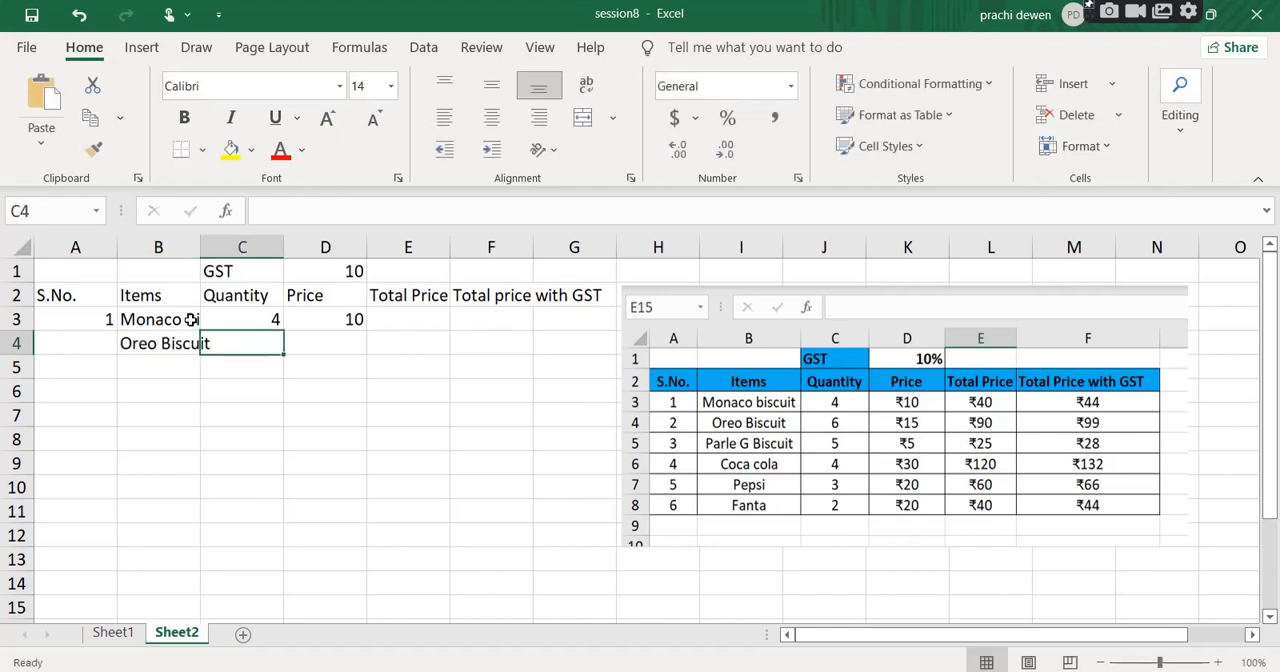
Enter quantity 6 in C4 and price 15 in D4 for the Oreo Biscuit row.
{"action": "type", "text": "6"}
{"action": "key", "text": "Tab"}
{"action": "type", "text": "15"}
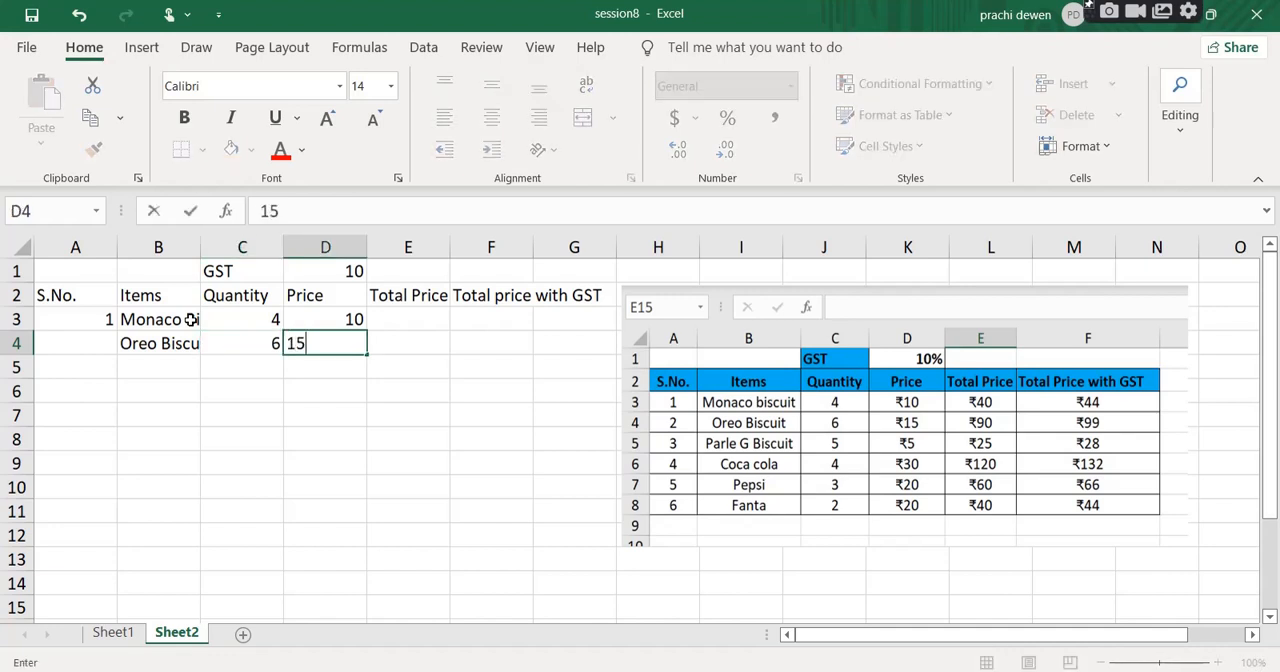
{"action": "key", "text": "Return"}
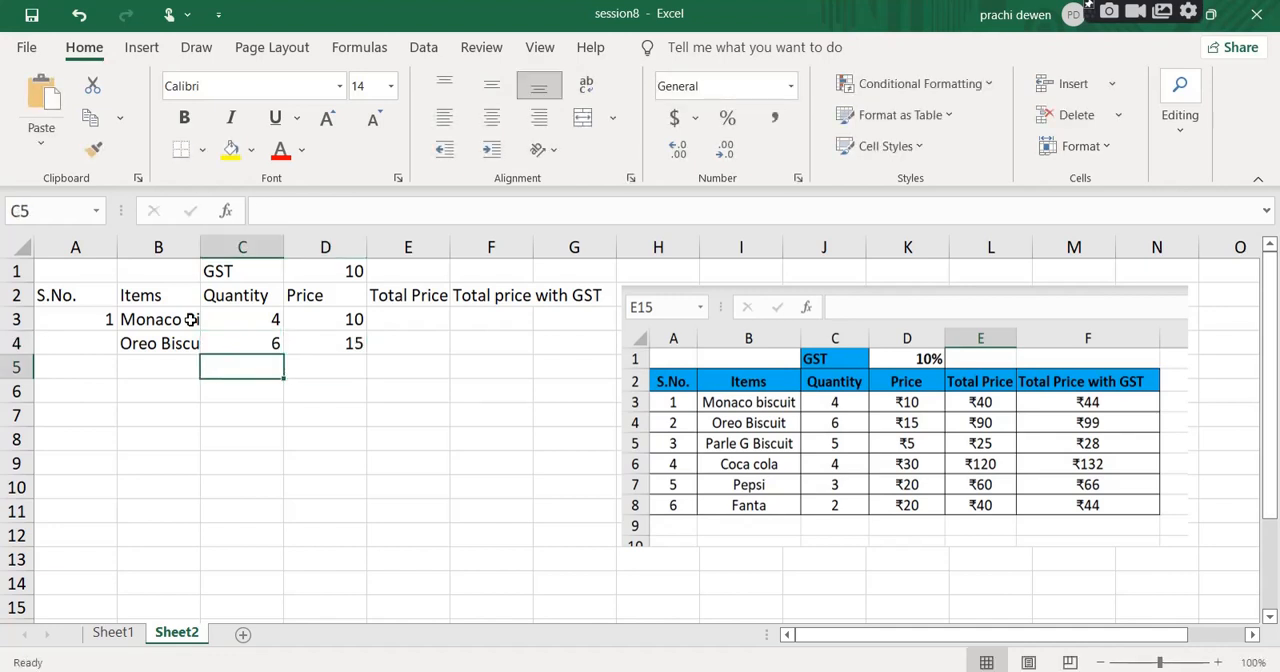
Add Parle G Biscuit in row 5 with quantity 5 and price 5.
{"action": "key", "text": "Left"}
{"action": "type", "text": "Parle"}
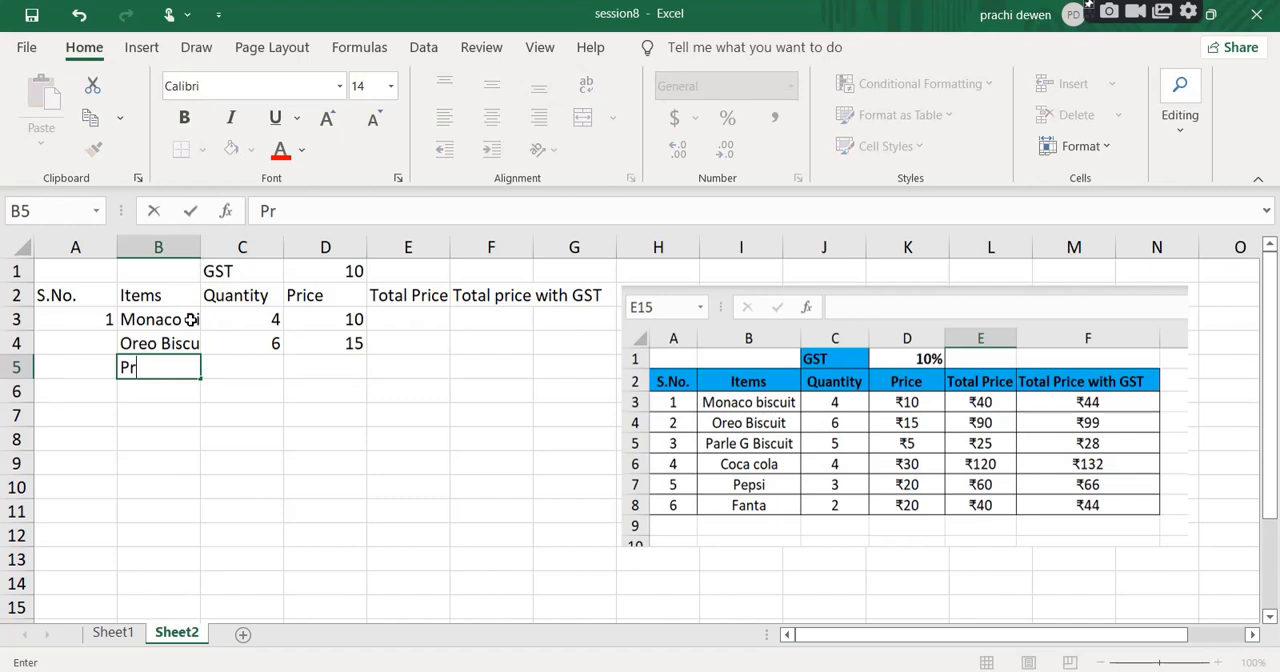
{"action": "type", "text": " G"}
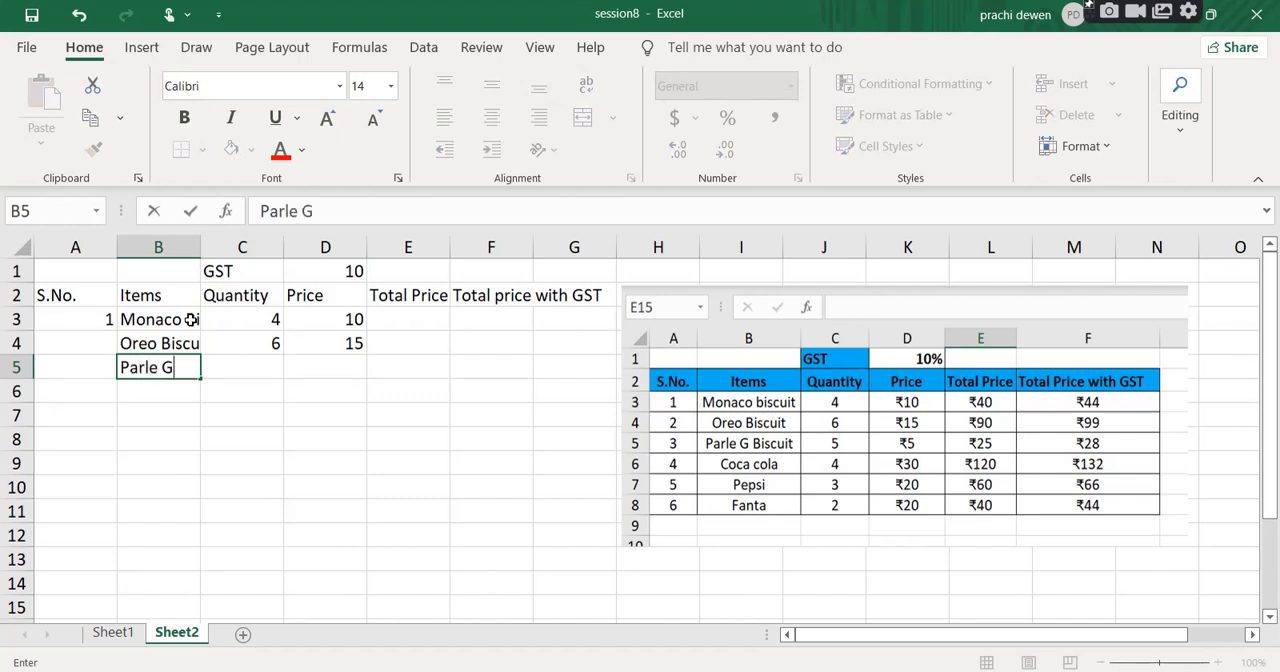
{"action": "type", "text": " Biscuit"}
{"action": "key", "text": "Right"}
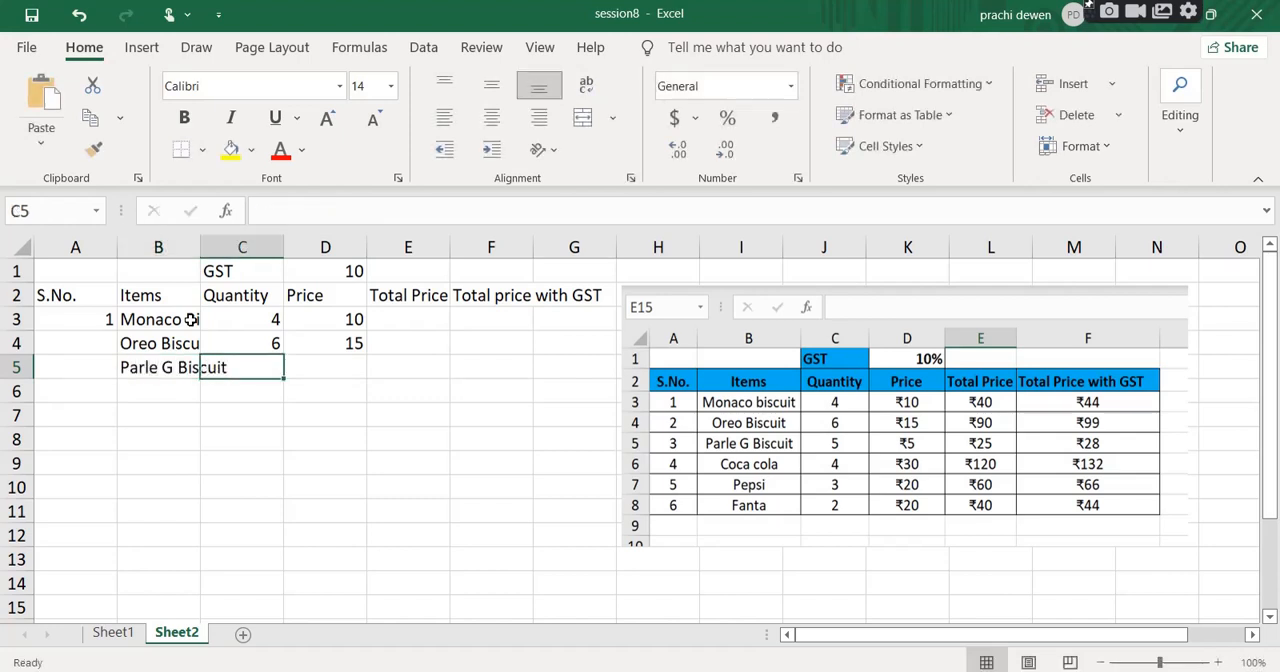
{"action": "type", "text": "5"}
{"action": "key", "text": "Right"}
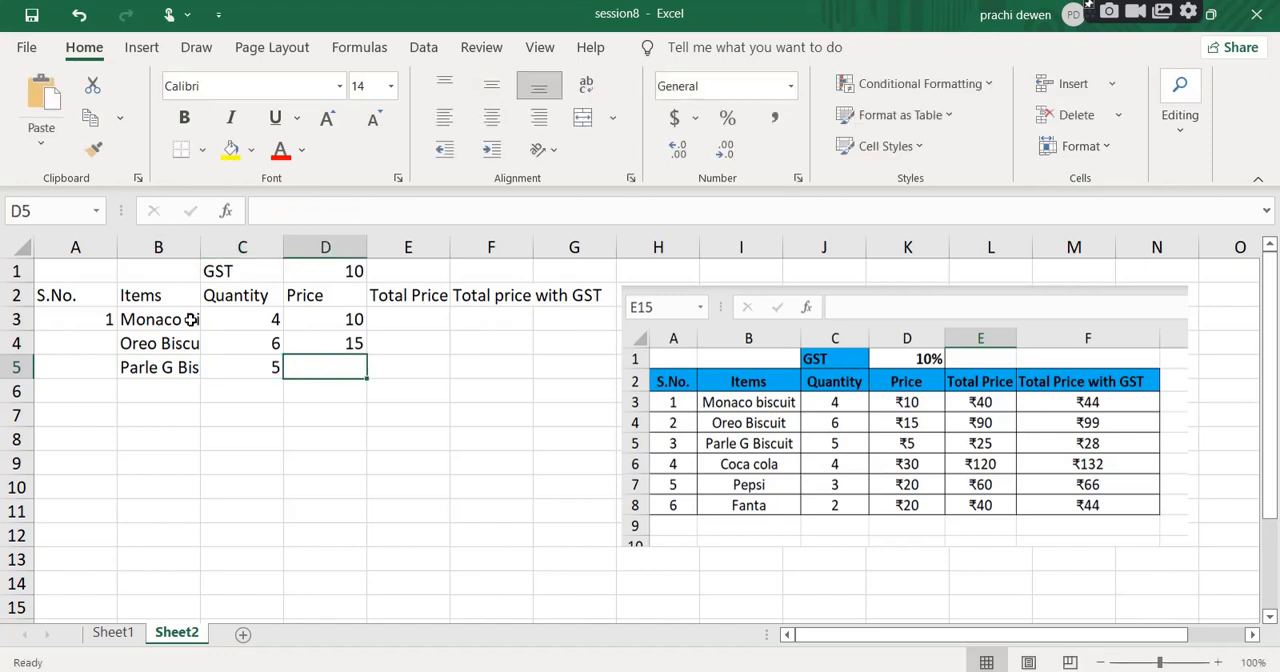
{"action": "type", "text": "5"}
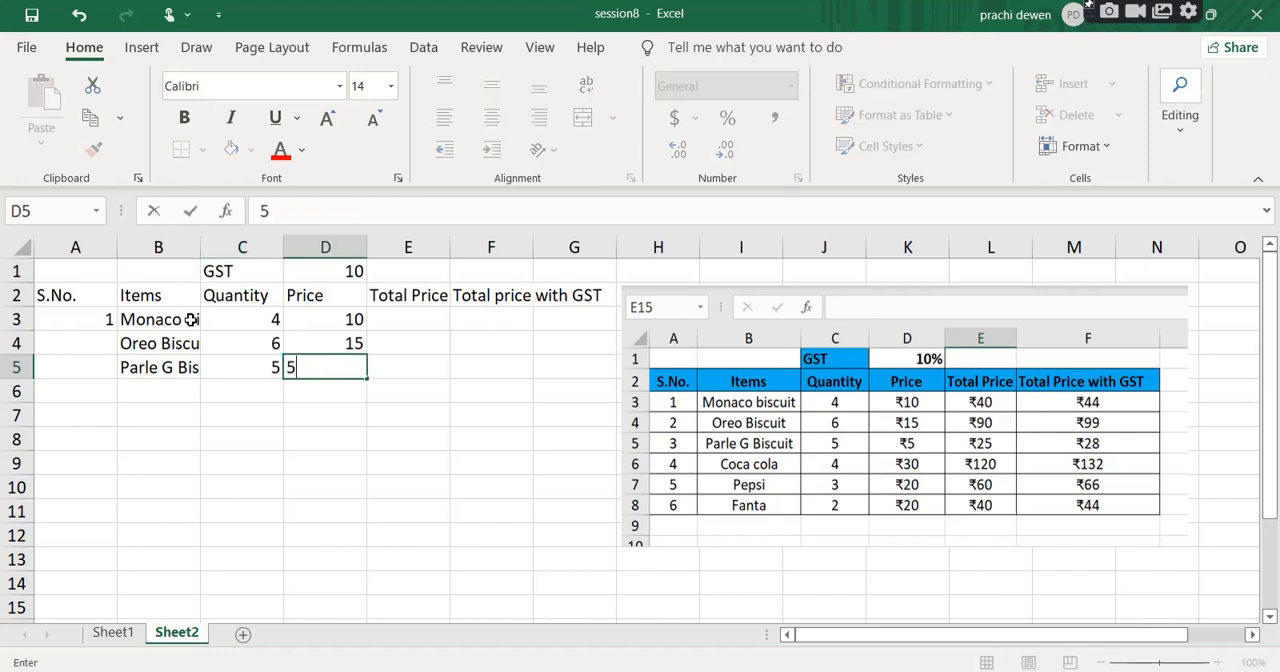
{"action": "key", "text": "Return"}
Add Coca cola in row 6 with quantity 4 and price 30.
{"action": "key", "text": "Left"}
{"action": "key", "text": "Left"}
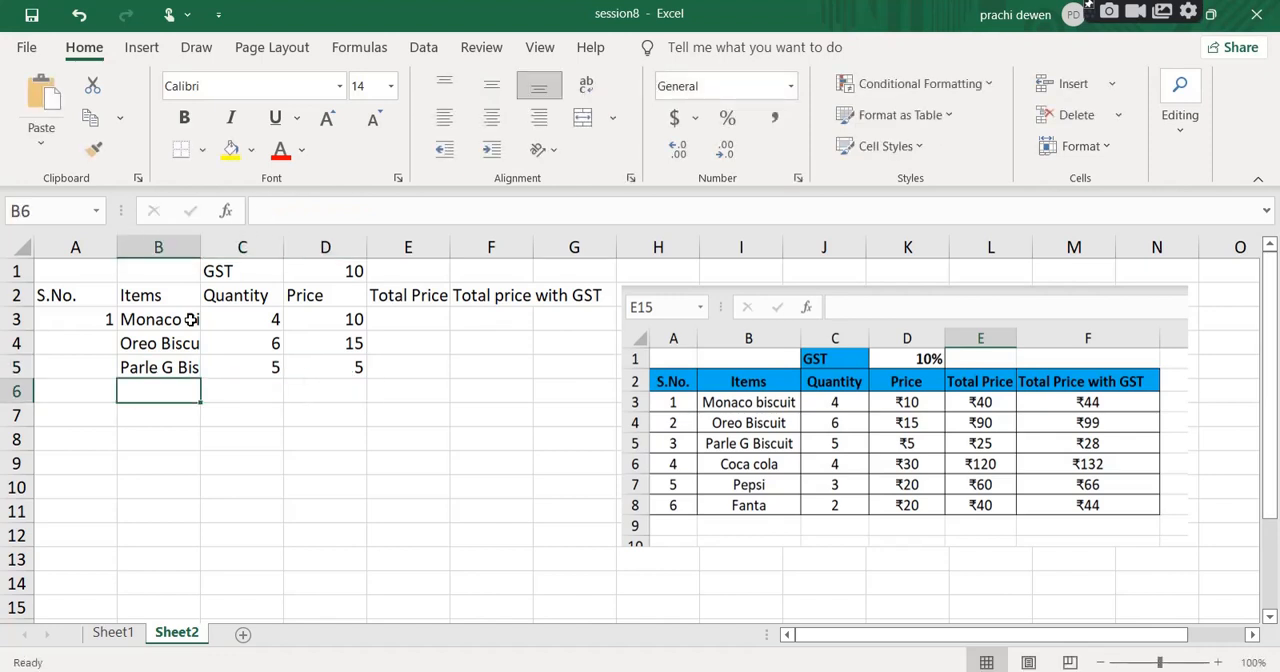
{"action": "type", "text": "Coca"}
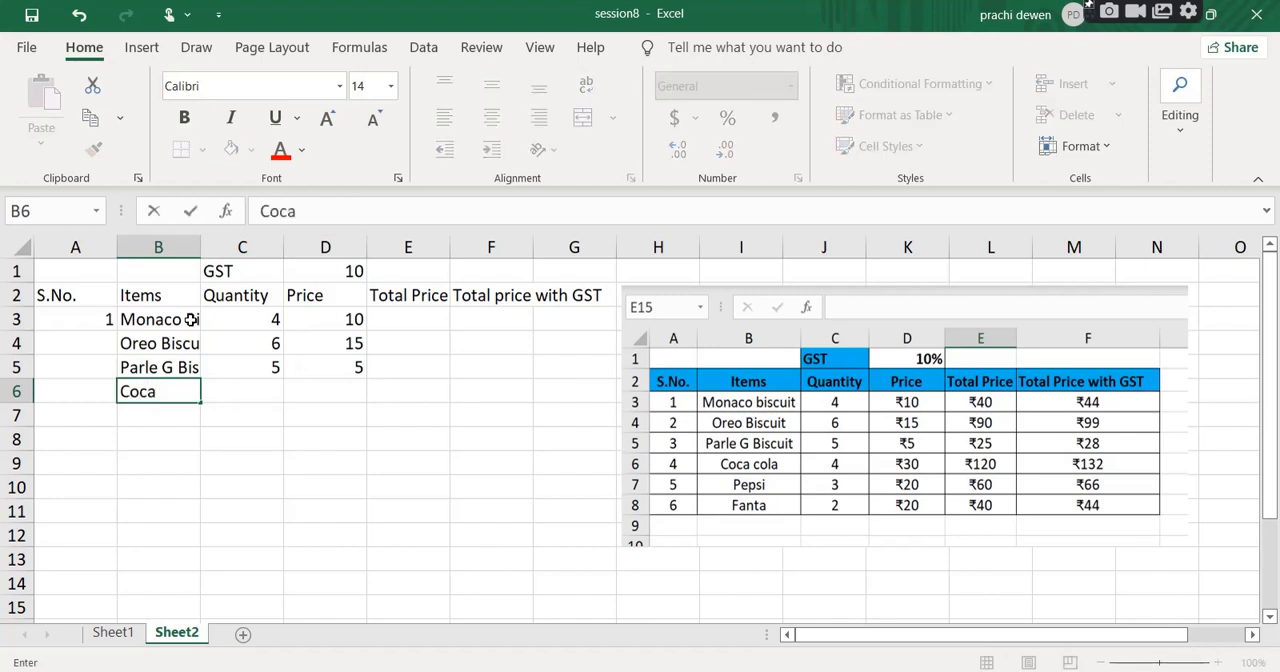
{"action": "type", "text": " cola"}
{"action": "key", "text": "Tab"}
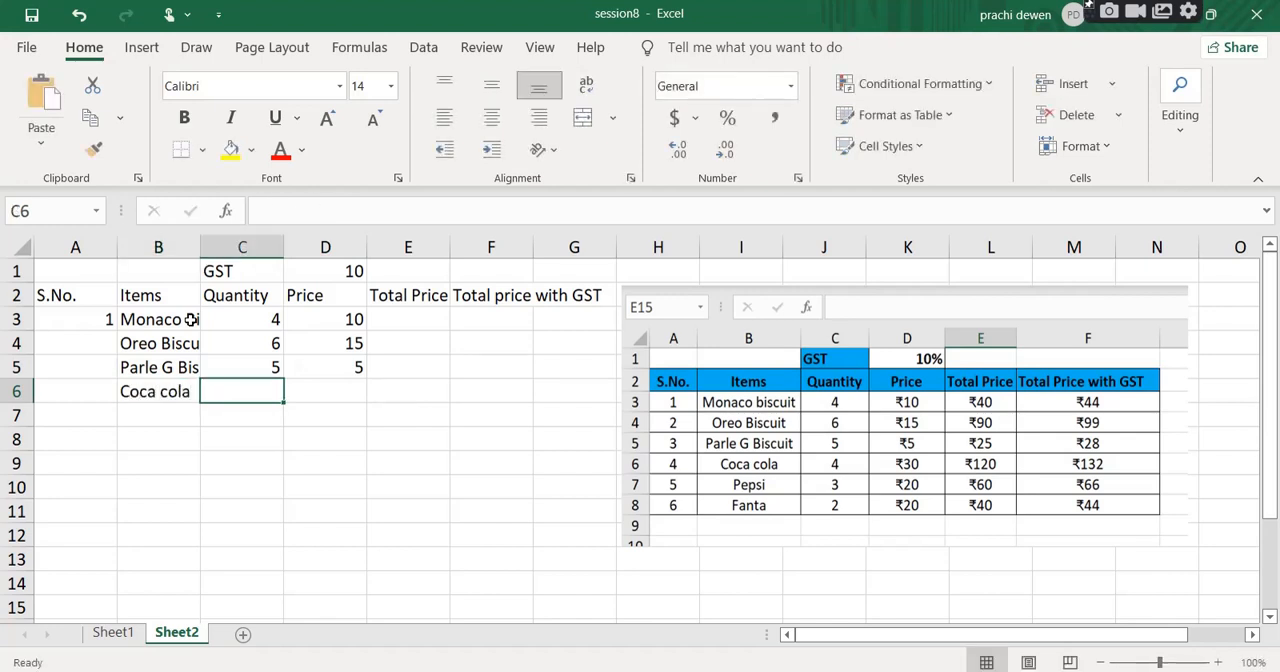
{"action": "type", "text": "4"}
{"action": "key", "text": "Tab"}
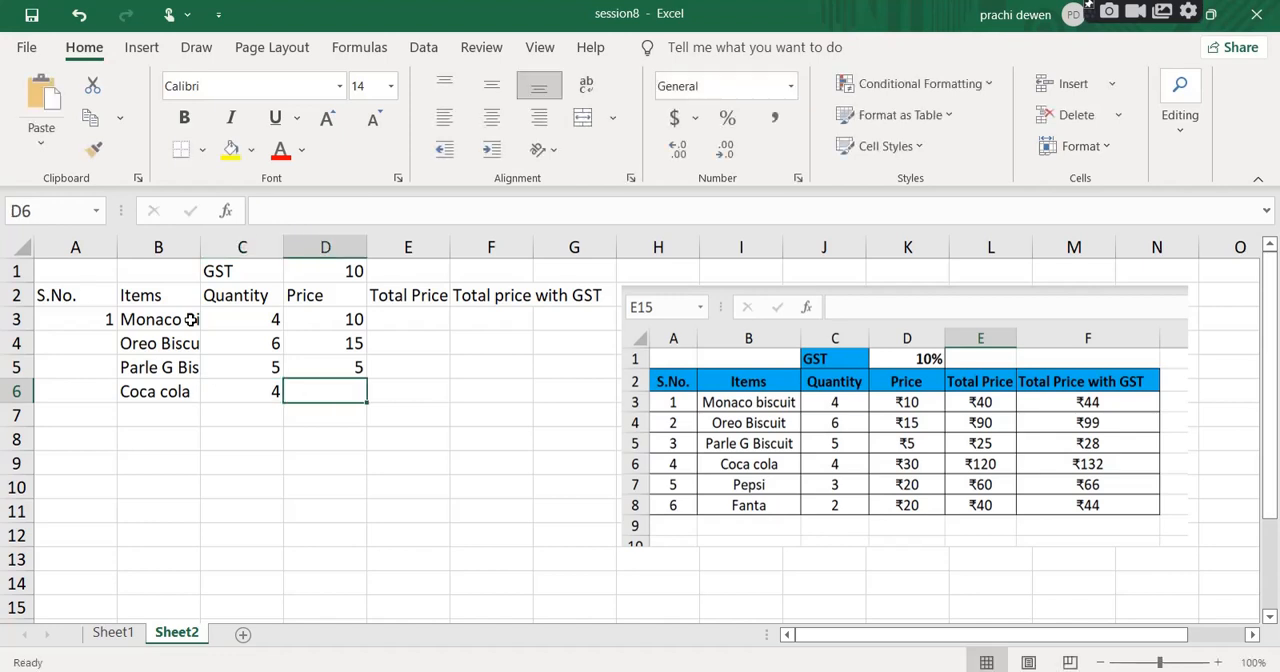
{"action": "type", "text": "30"}
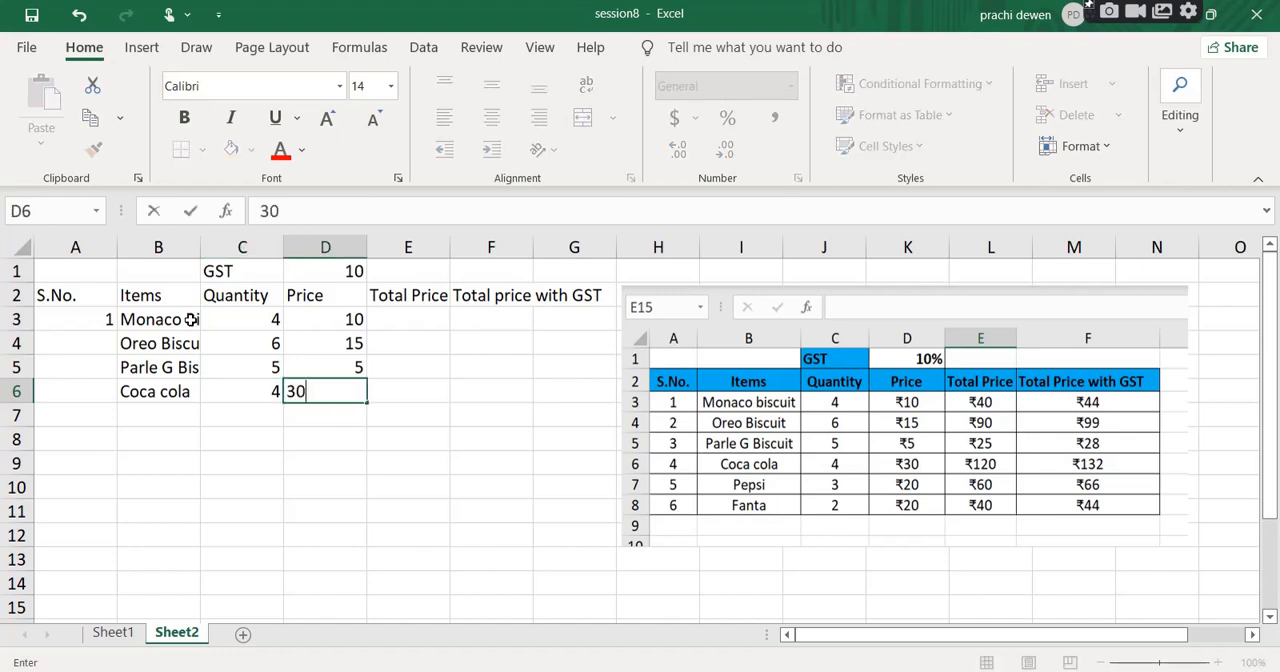
{"action": "key", "text": "Return"}
Add Pepsi in row 7 with quantity 3 and price 20.
{"action": "key", "text": "Left"}
{"action": "type", "text": "Pe"}
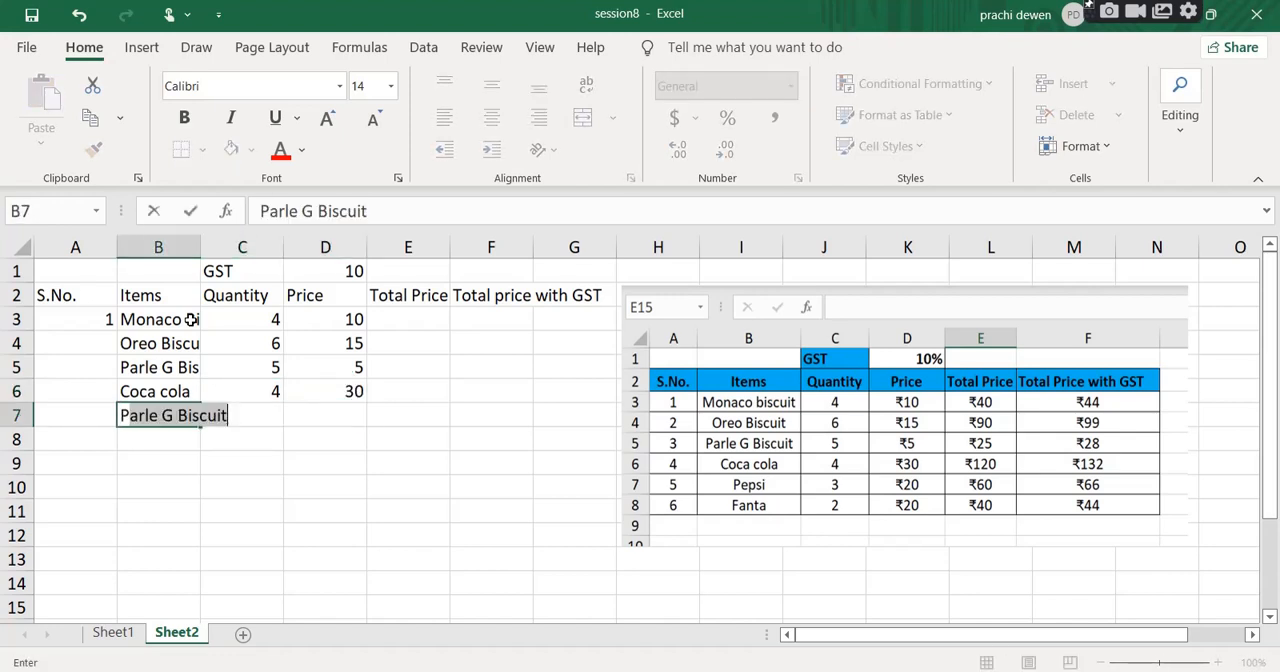
{"action": "type", "text": "psi"}
{"action": "key", "text": "Tab"}
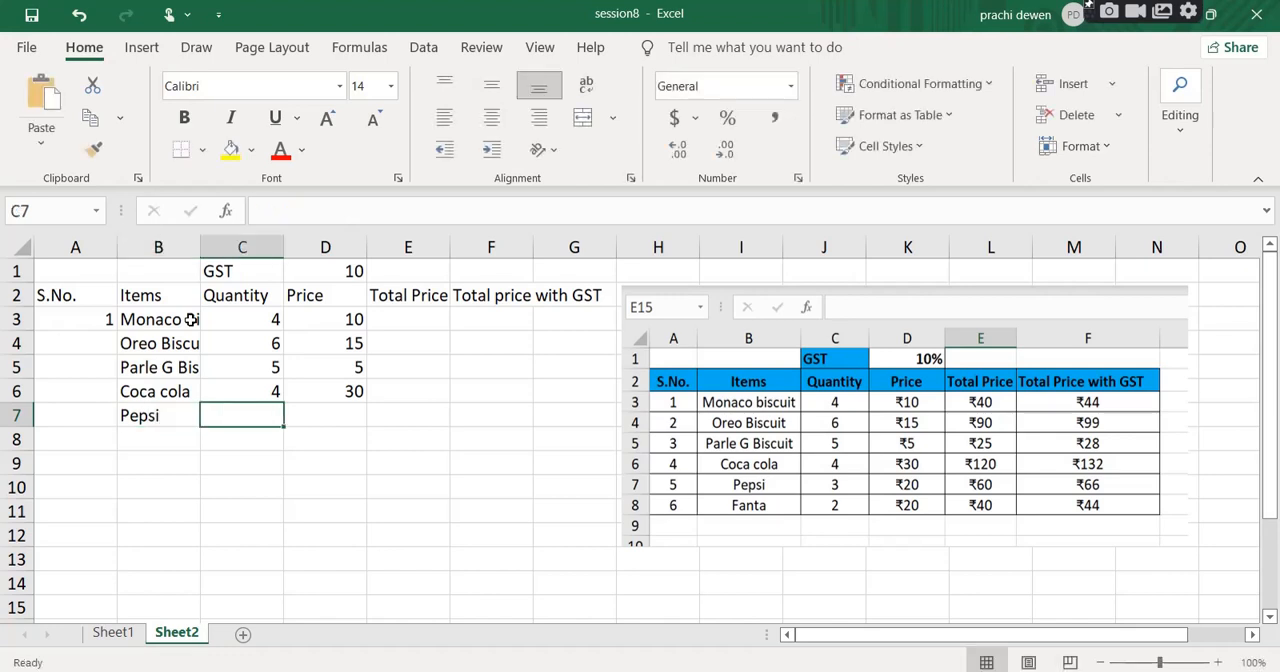
{"action": "type", "text": "3"}
{"action": "key", "text": "Tab"}
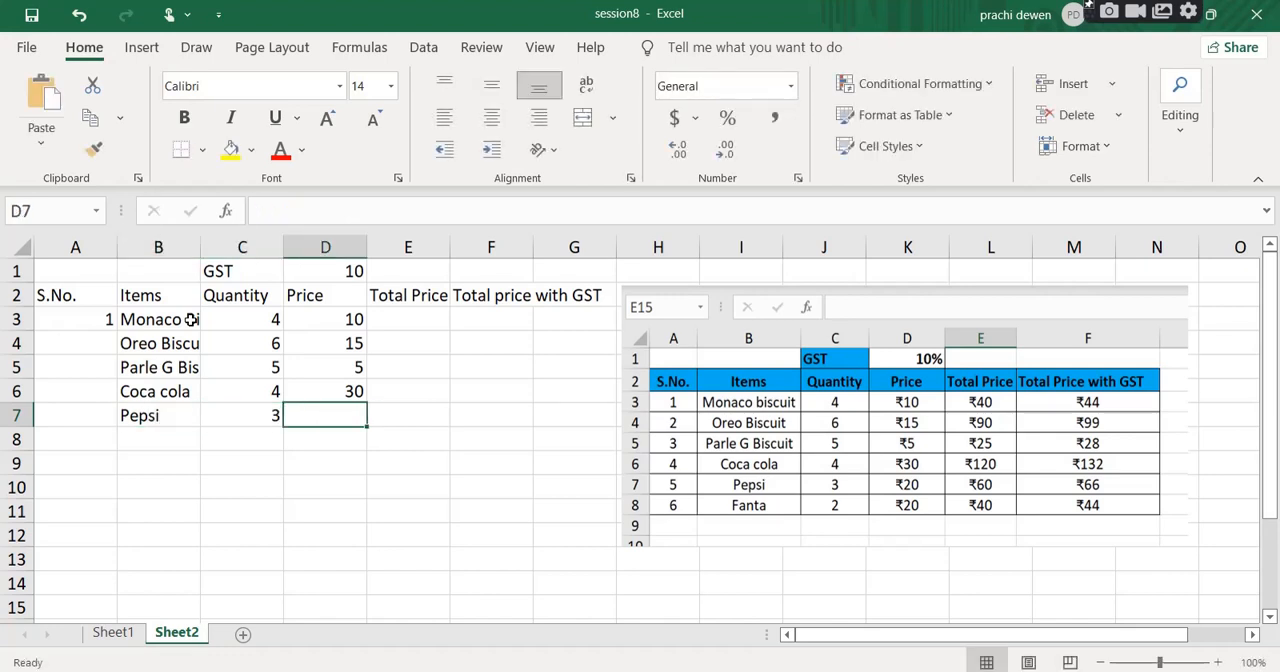
{"action": "type", "text": "20"}
{"action": "key", "text": "Return"}
Add Fanta in row 8 with quantity 2 and price 20.
{"action": "key", "text": "Left"}
{"action": "key", "text": "Left"}
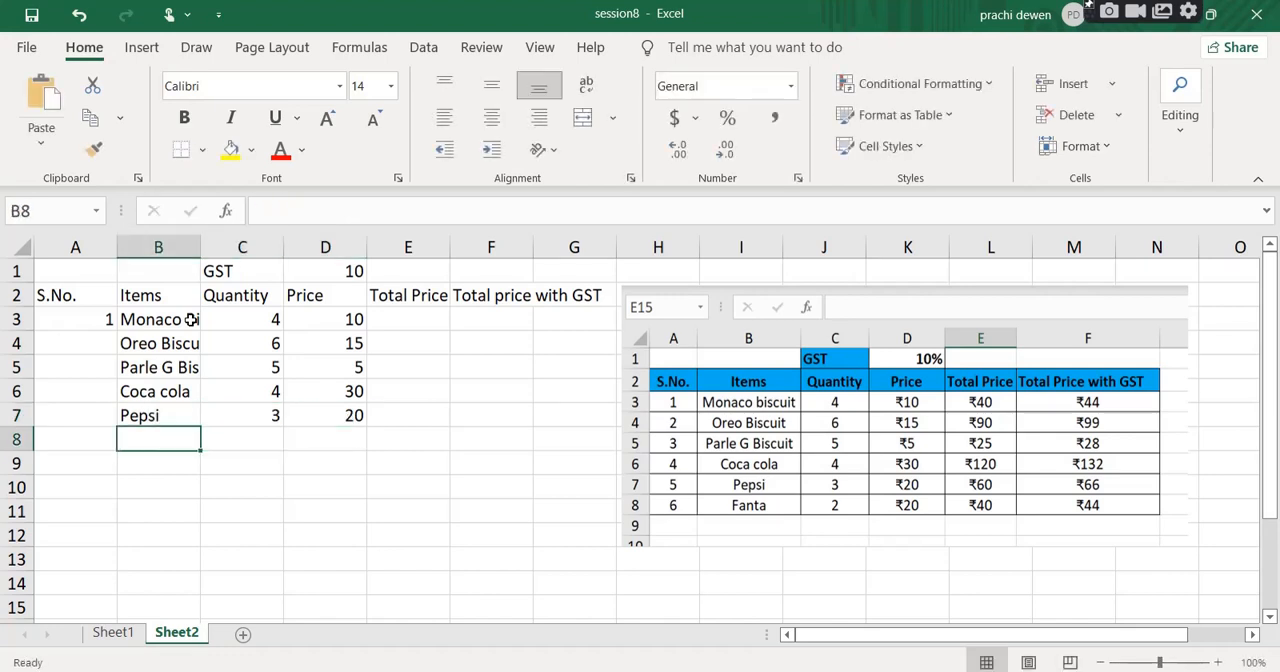
{"action": "type", "text": "Fanta"}
{"action": "key", "text": "Tab"}
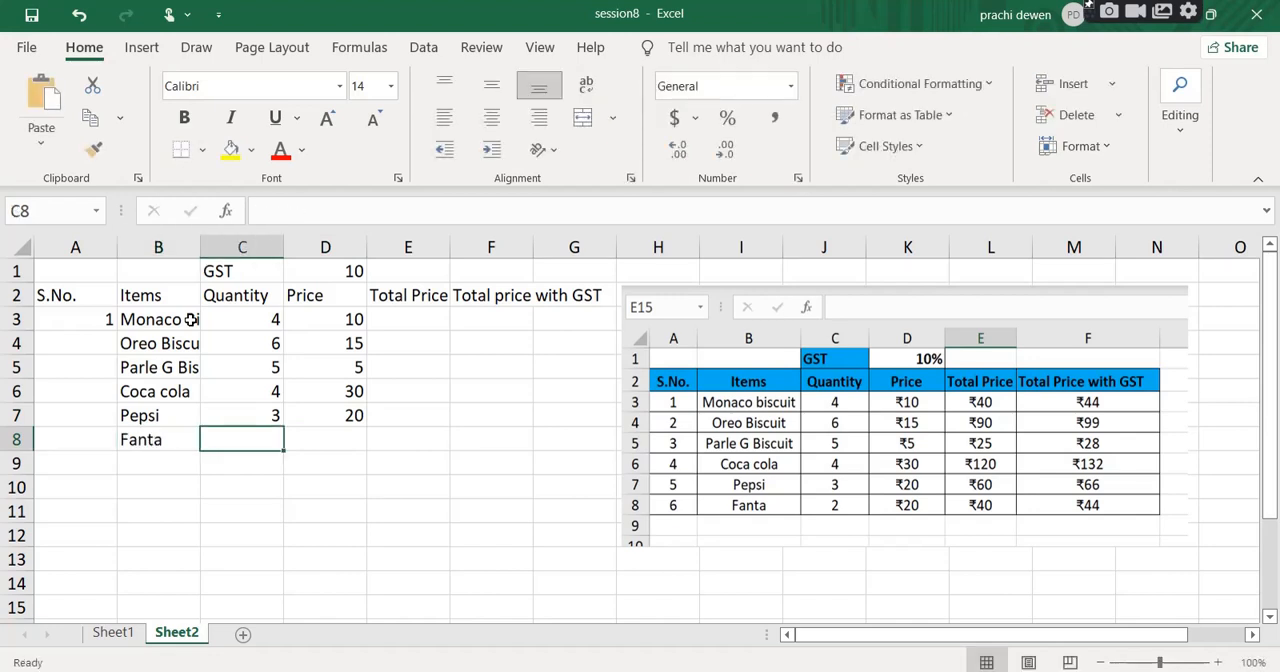
{"action": "type", "text": "2"}
{"action": "key", "text": "Tab"}
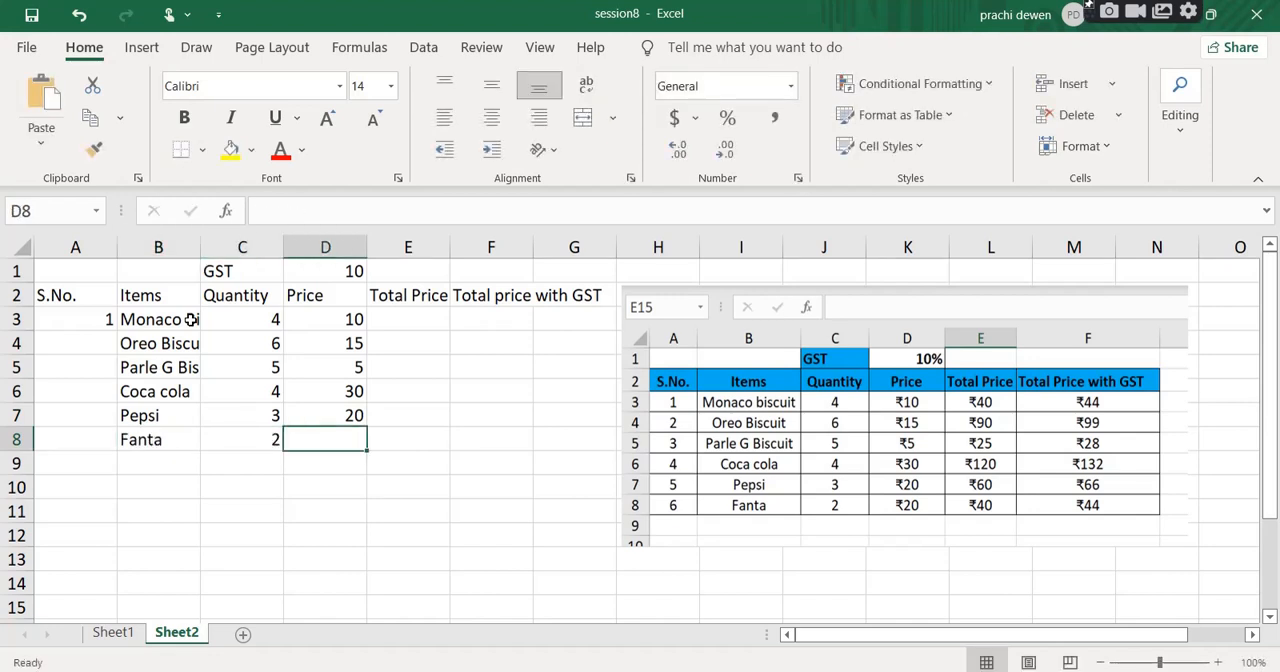
{"action": "type", "text": "20"}
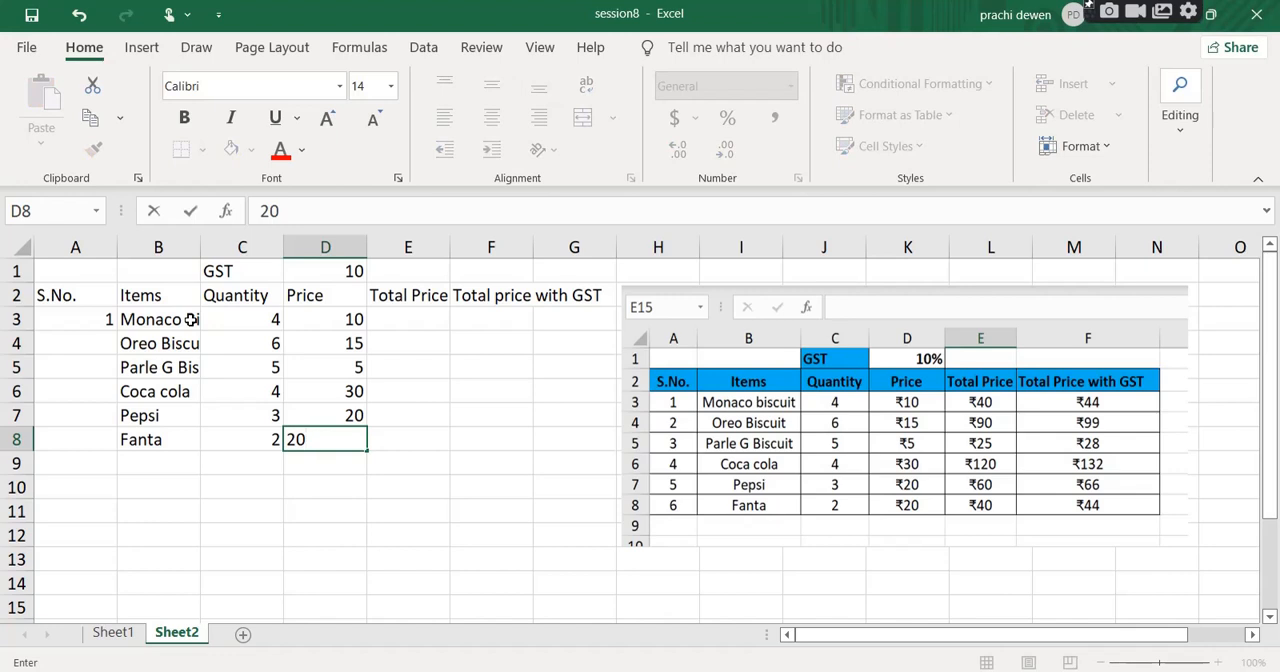
{"action": "left_click", "coordinate": [363, 510]}
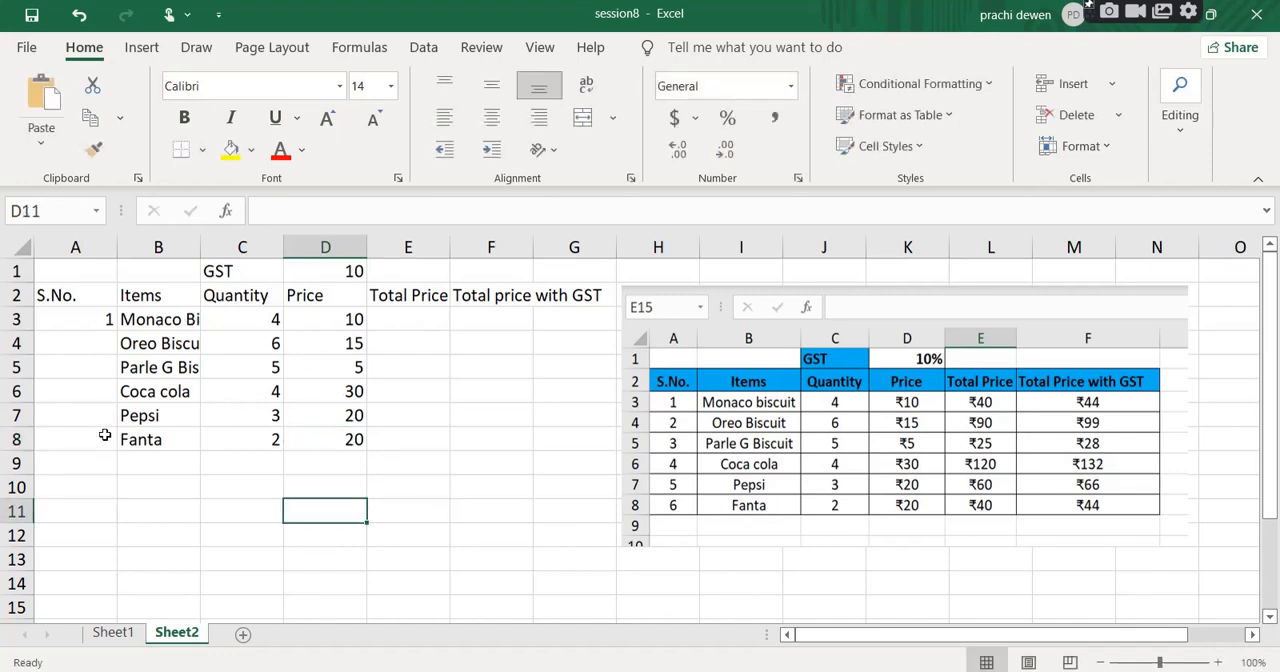
Enter serial number 2 in A4 for the Oreo Biscuit row.
{"action": "left_click", "coordinate": [107, 322]}
{"action": "left_click", "coordinate": [103, 347]}
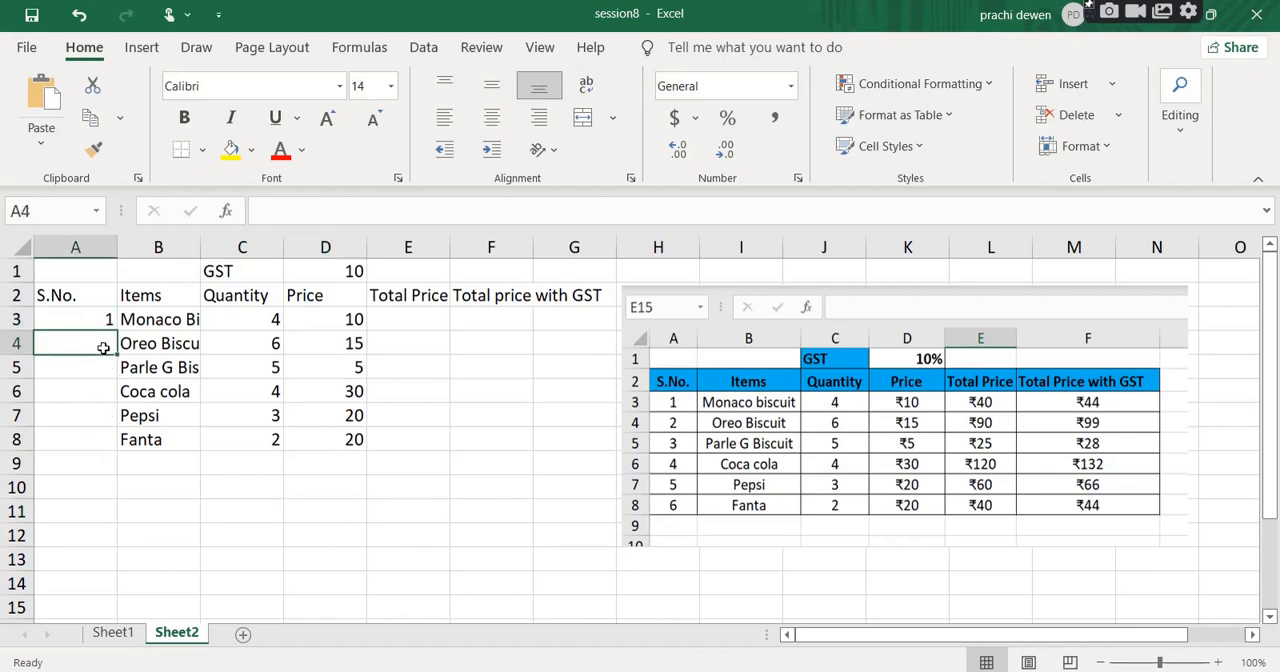
{"action": "type", "text": "2"}
{"action": "left_click", "coordinate": [94, 408]}
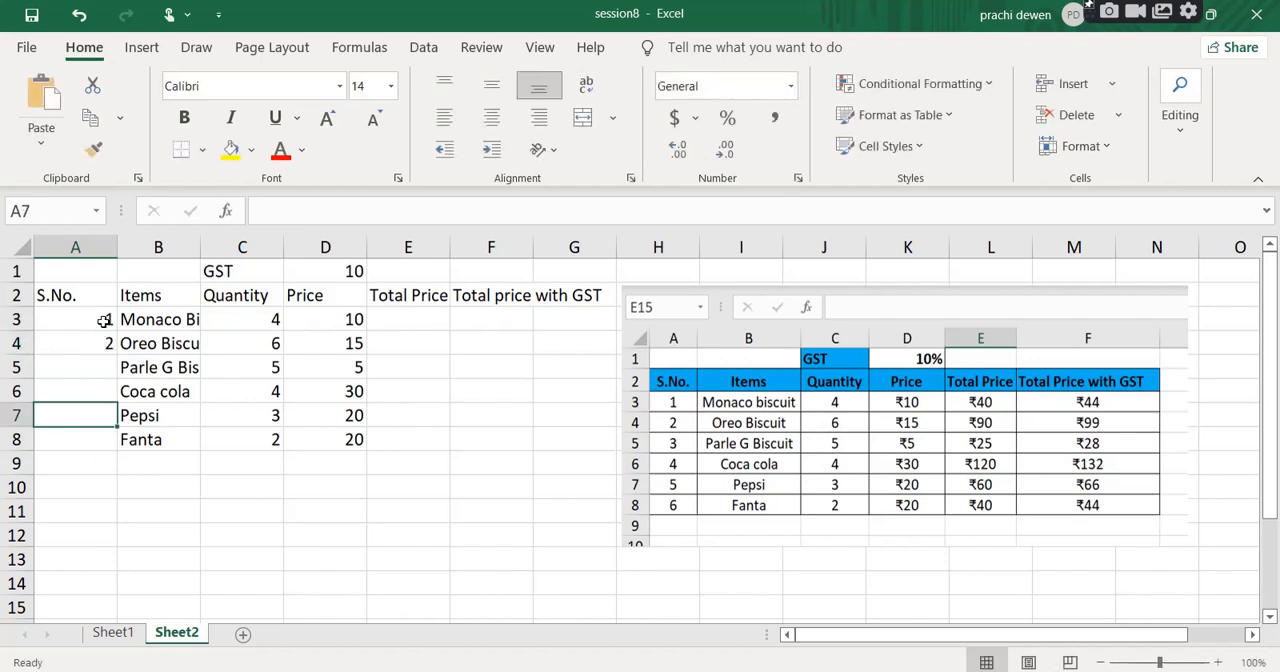
Extend the serial number series from A3:A4 down to A8 with the fill handle.
{"action": "left_click_drag", "start_coordinate": [104, 321], "coordinate": [106, 346]}
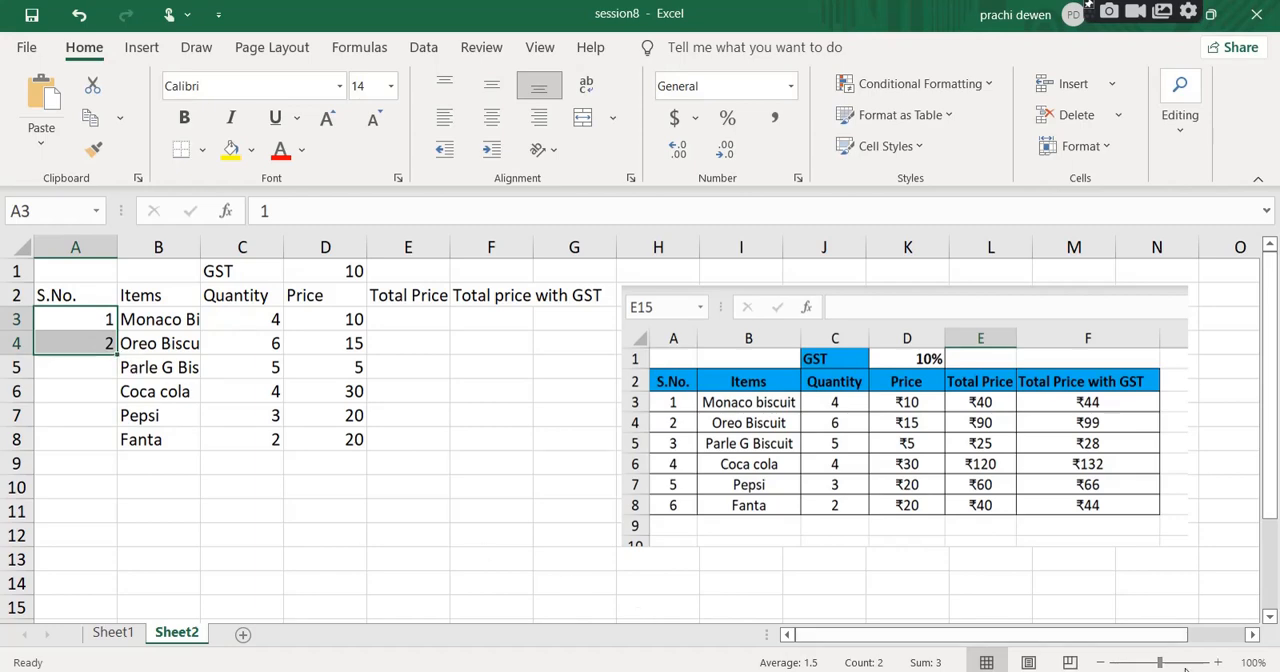
{"action": "left_click", "coordinate": [1217, 662]}
{"action": "left_click", "coordinate": [1217, 662]}
{"action": "left_click", "coordinate": [1217, 662]}
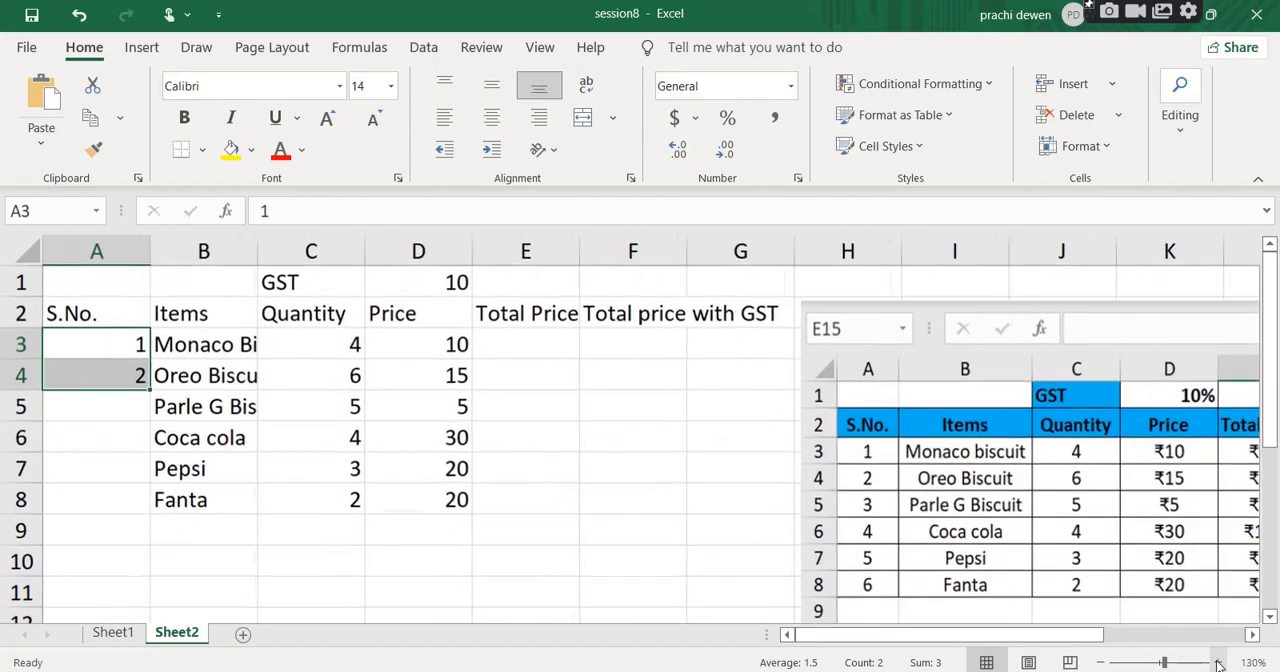
{"action": "left_click", "coordinate": [136, 345]}
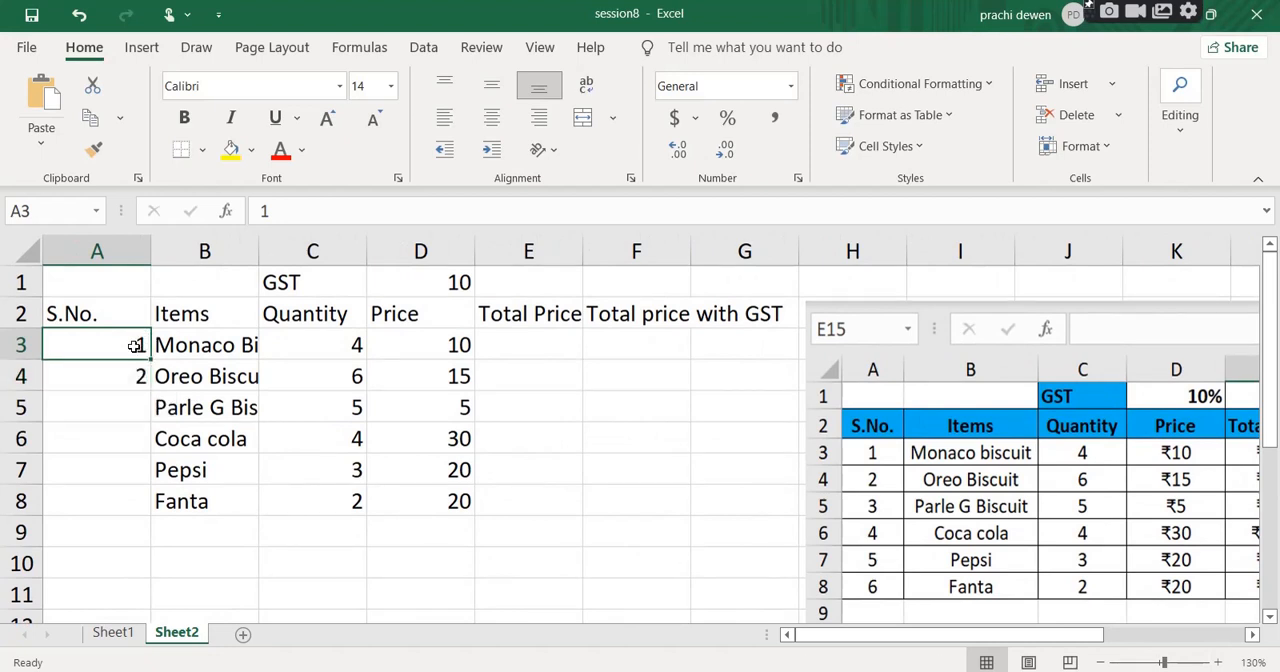
{"action": "left_click_drag", "start_coordinate": [136, 345], "coordinate": [134, 375]}
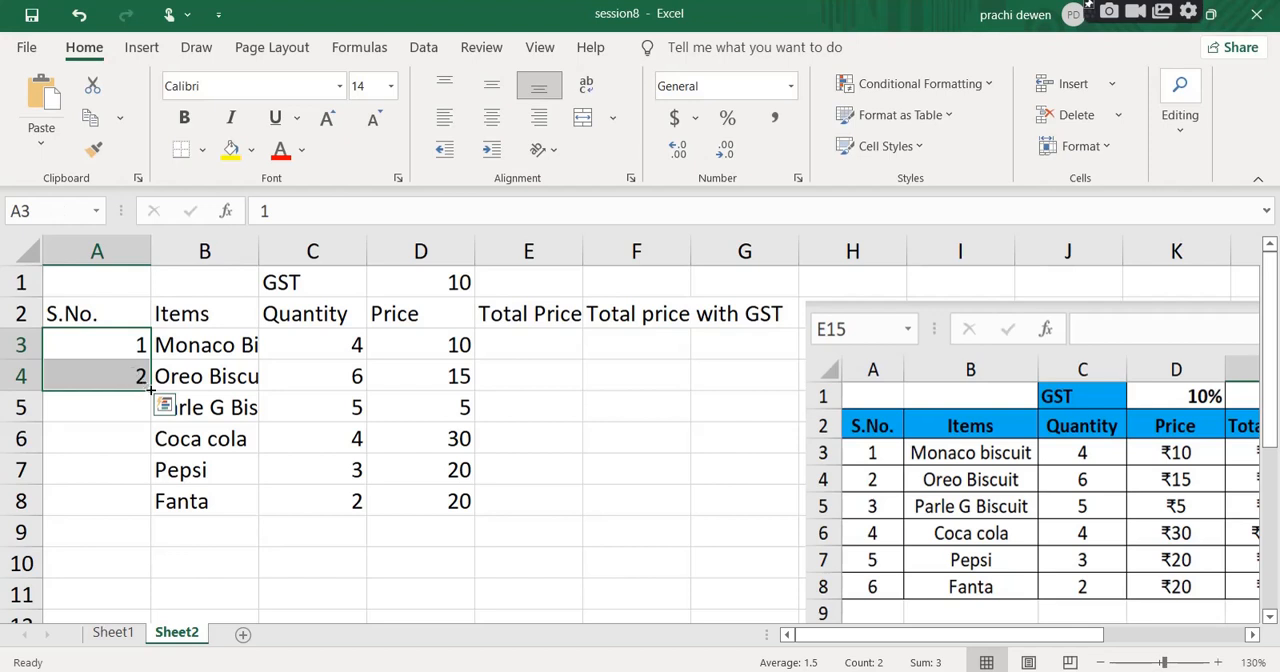
{"action": "left_click_drag", "start_coordinate": [151, 392], "coordinate": [148, 503]}
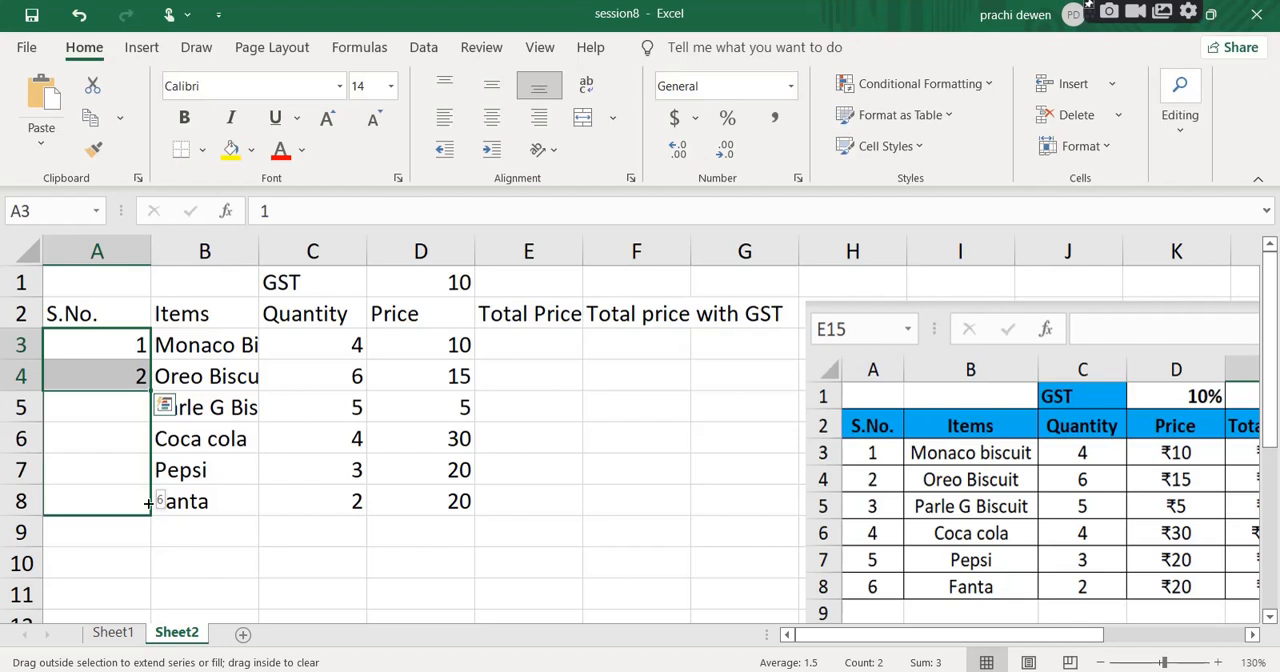
{"action": "left_click_drag", "start_coordinate": [148, 503], "coordinate": [148, 503]}
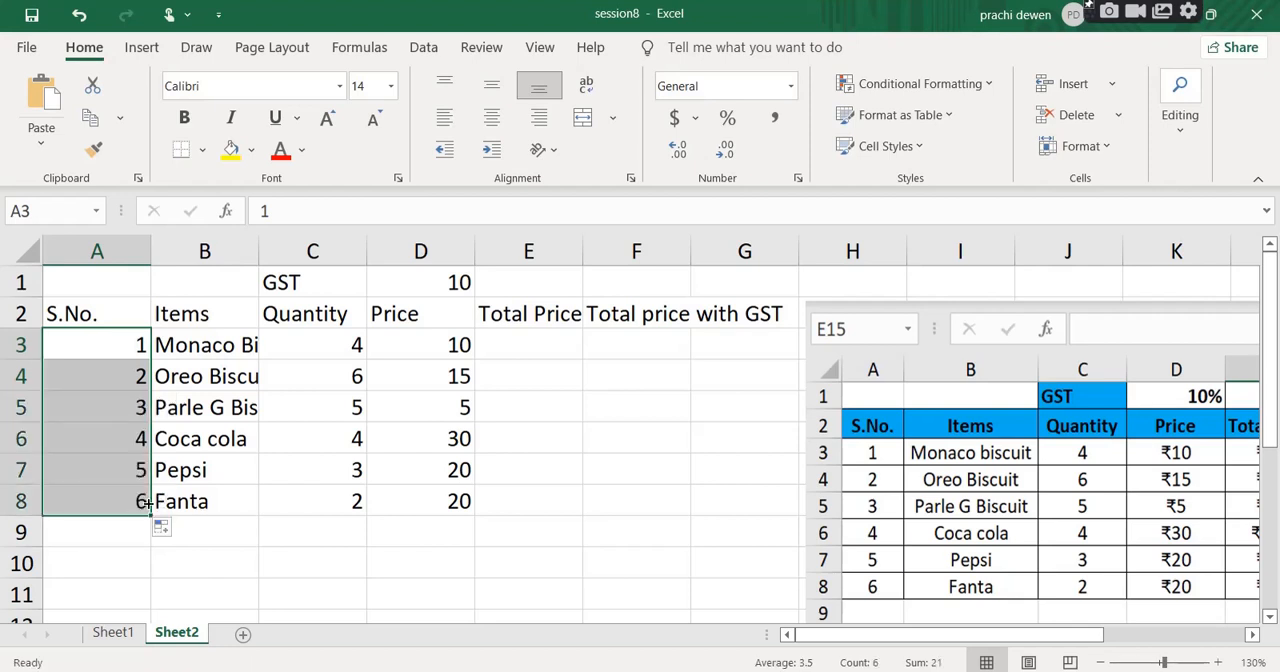
Examine the serial numbers filled into A3:A8 under the S.No. heading.
{"action": "left_click", "coordinate": [119, 342]}
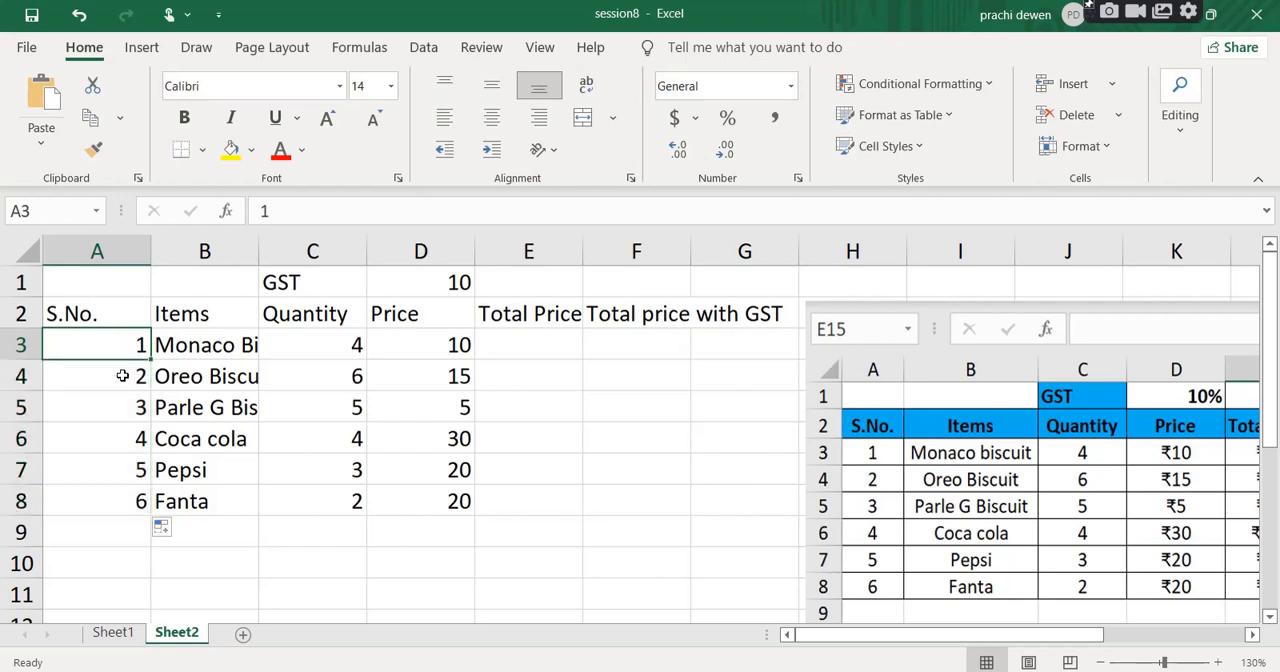
{"action": "left_click", "coordinate": [123, 363]}
{"action": "left_click_drag", "start_coordinate": [123, 342], "coordinate": [145, 503]}
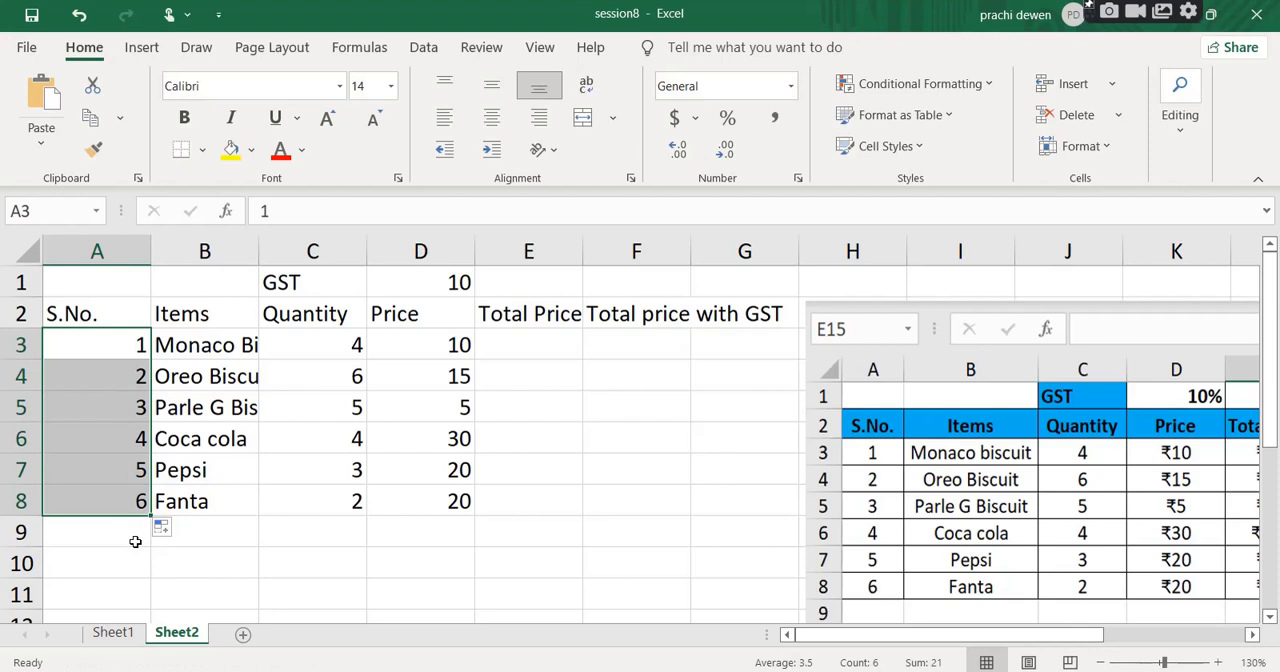
{"action": "left_click", "coordinate": [140, 376]}
{"action": "left_click_drag", "start_coordinate": [140, 376], "coordinate": [120, 489]}
{"action": "left_click", "coordinate": [135, 407]}
{"action": "left_click", "coordinate": [120, 469]}
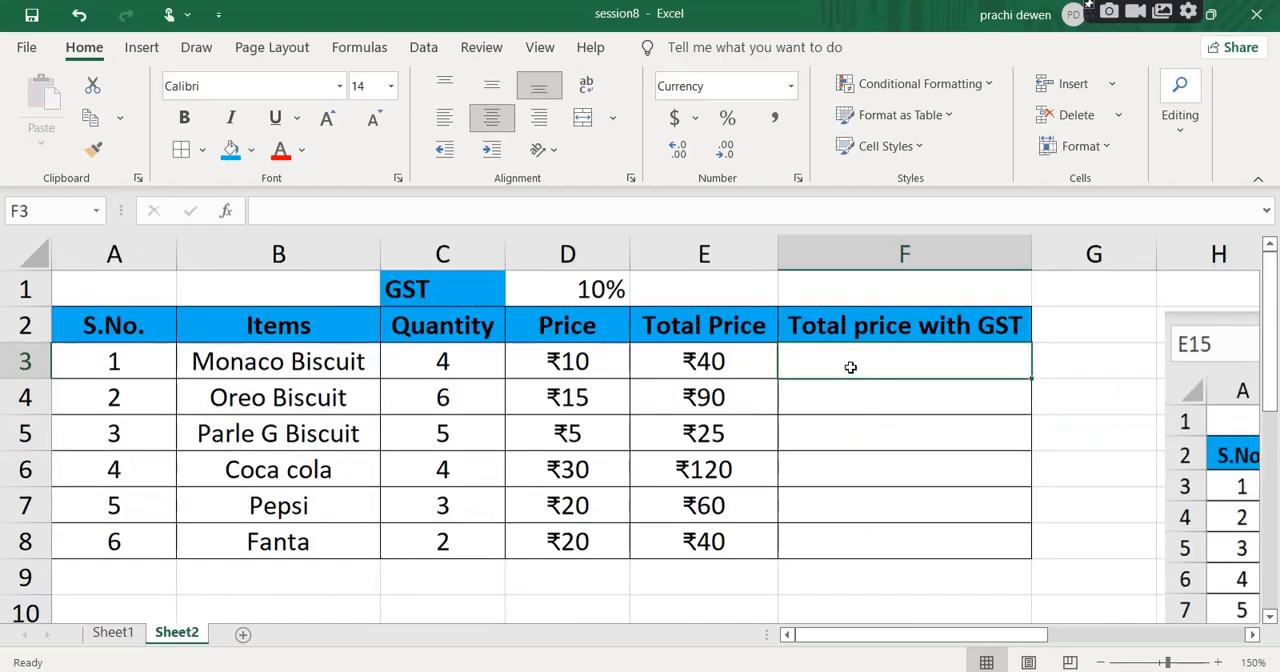
Inspect the Monaco Biscuit row's Total price with GST cell and the Total Price formula in E3.
{"action": "left_click", "coordinate": [865, 550]}
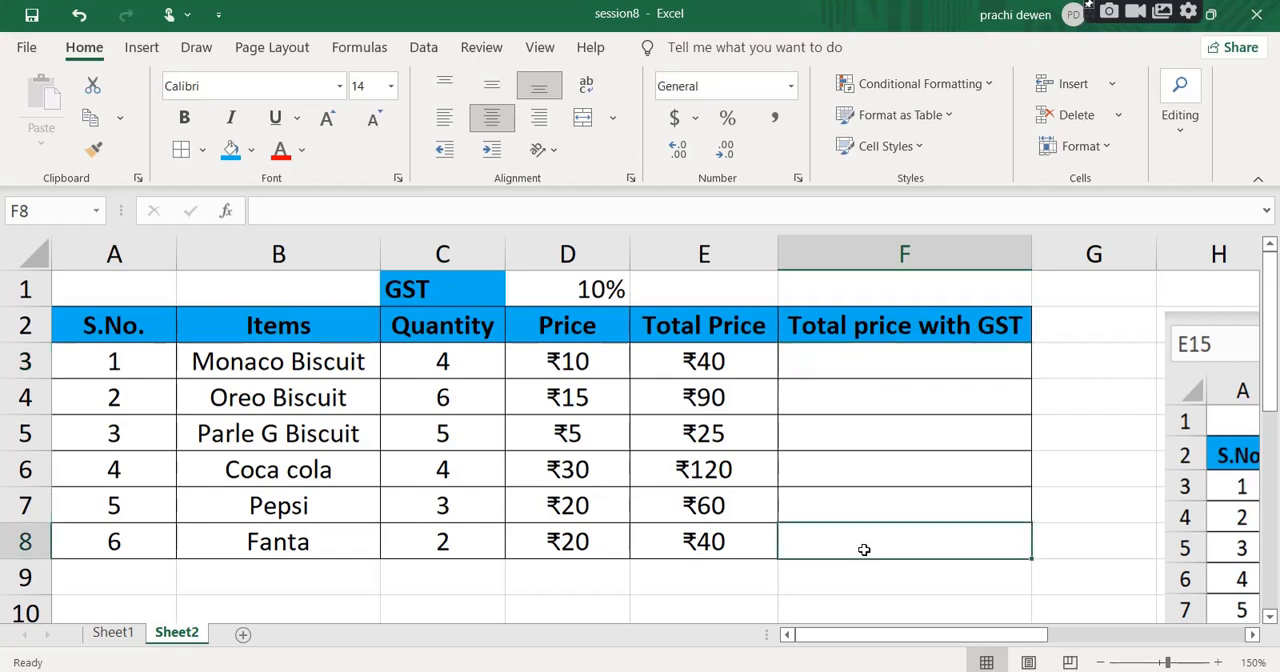
{"action": "left_click", "coordinate": [236, 368]}
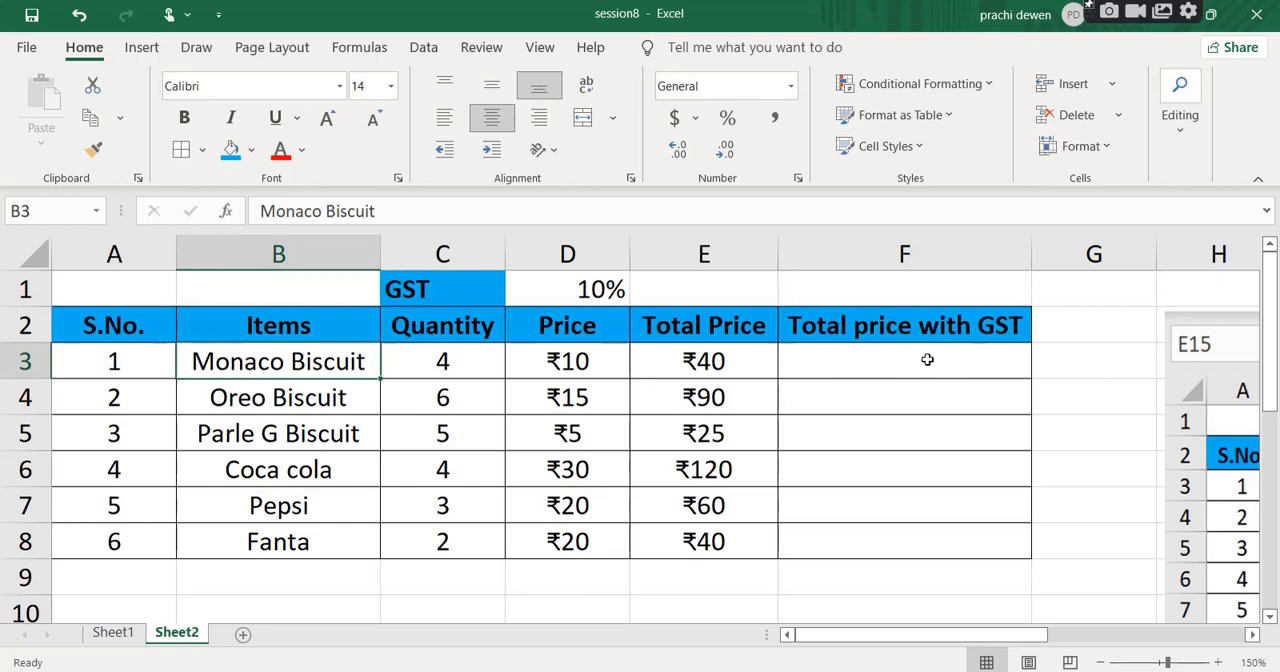
{"action": "left_click", "coordinate": [887, 362]}
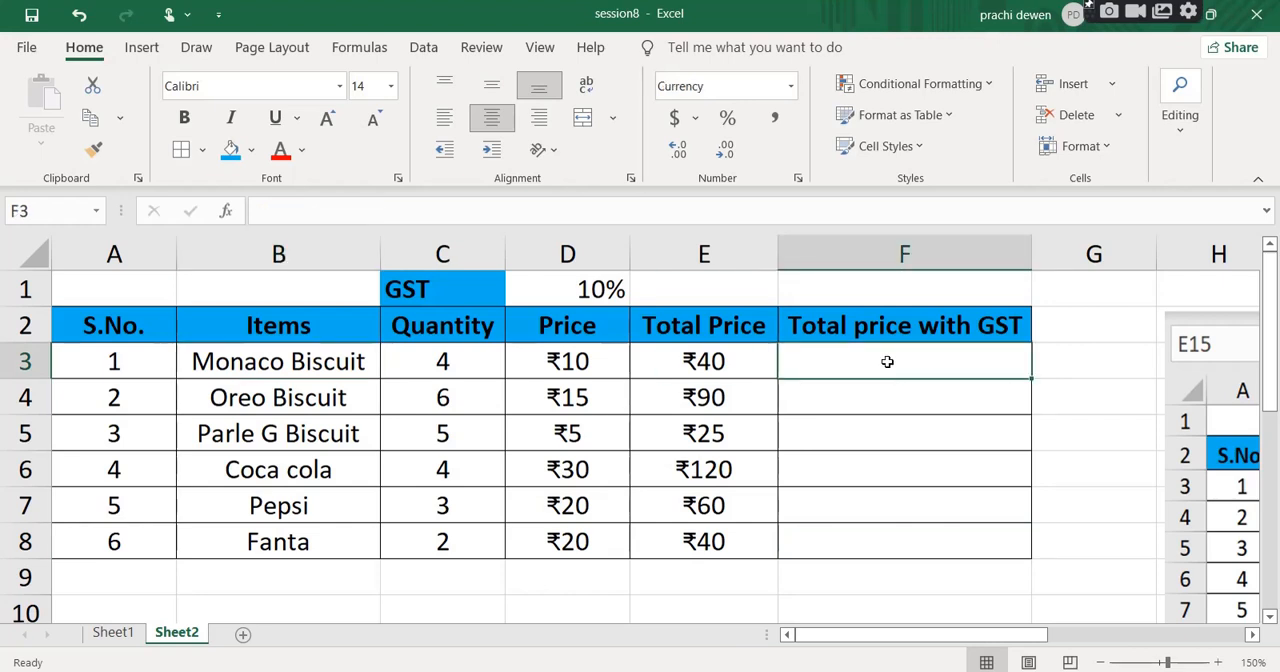
{"action": "left_click", "coordinate": [724, 365]}
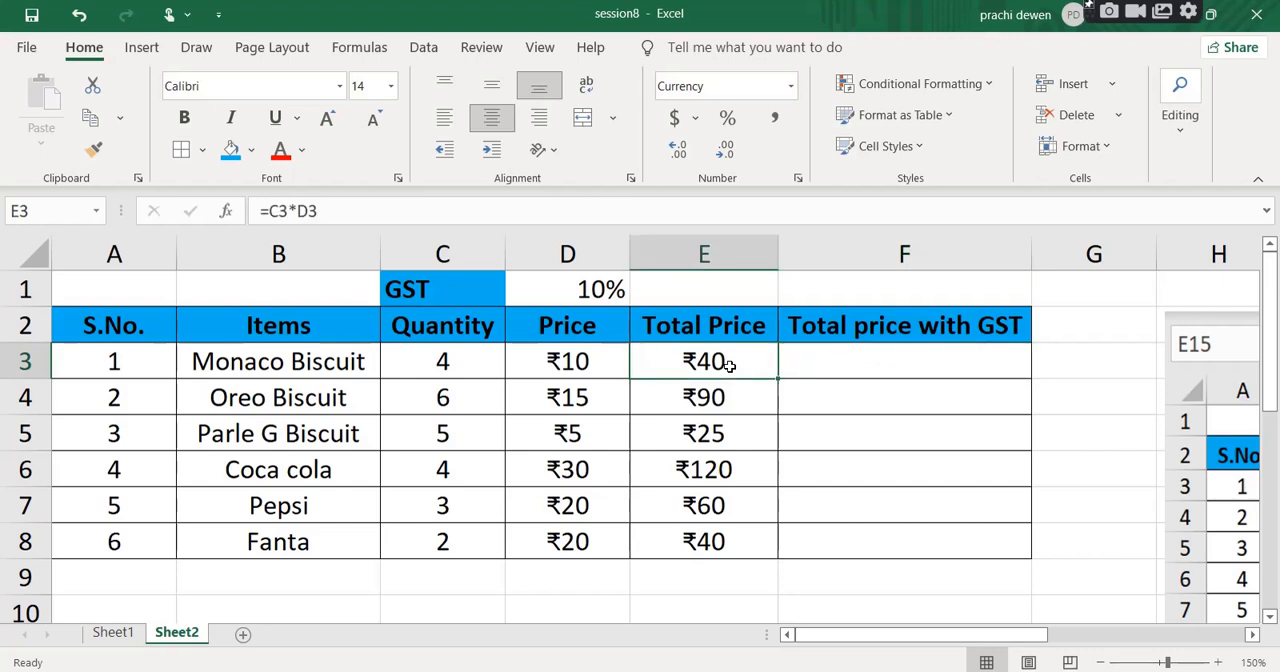
Enter the formula =E3+D1*E3 in F3 for the Monaco Biscuit row's total price with GST.
{"action": "left_click", "coordinate": [827, 372]}
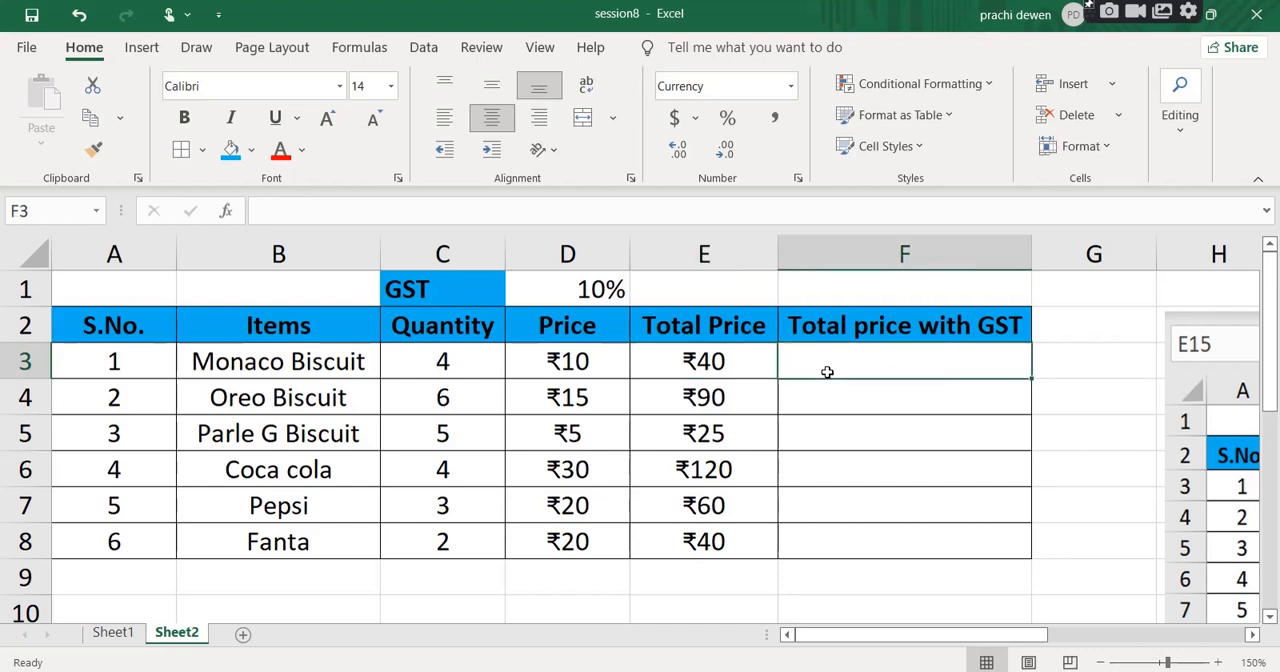
{"action": "left_click", "coordinate": [722, 365]}
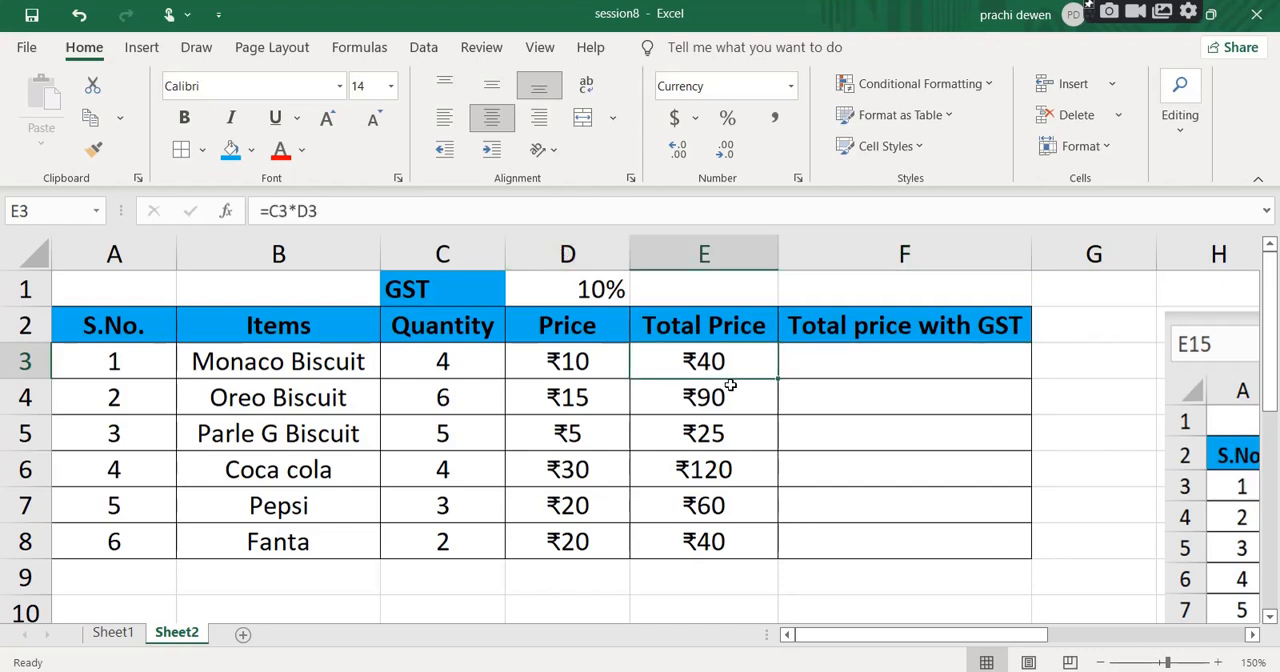
{"action": "left_click", "coordinate": [841, 365]}
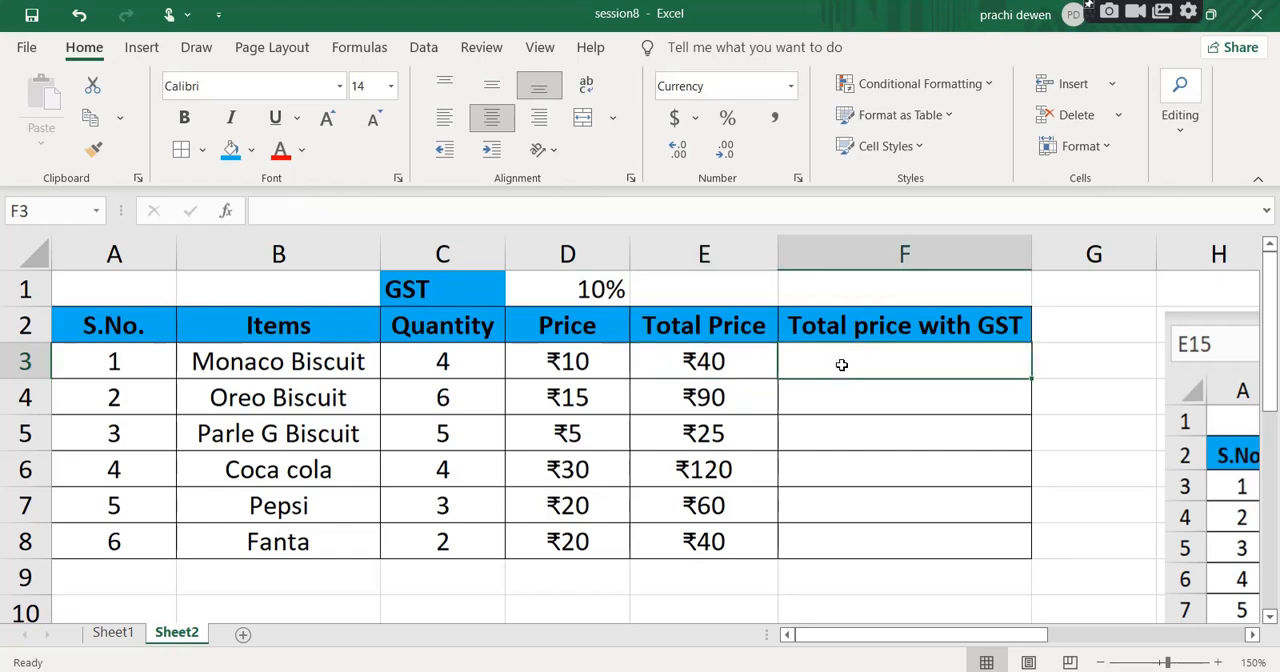
{"action": "type", "text": "="}
{"action": "left_click", "coordinate": [722, 360]}
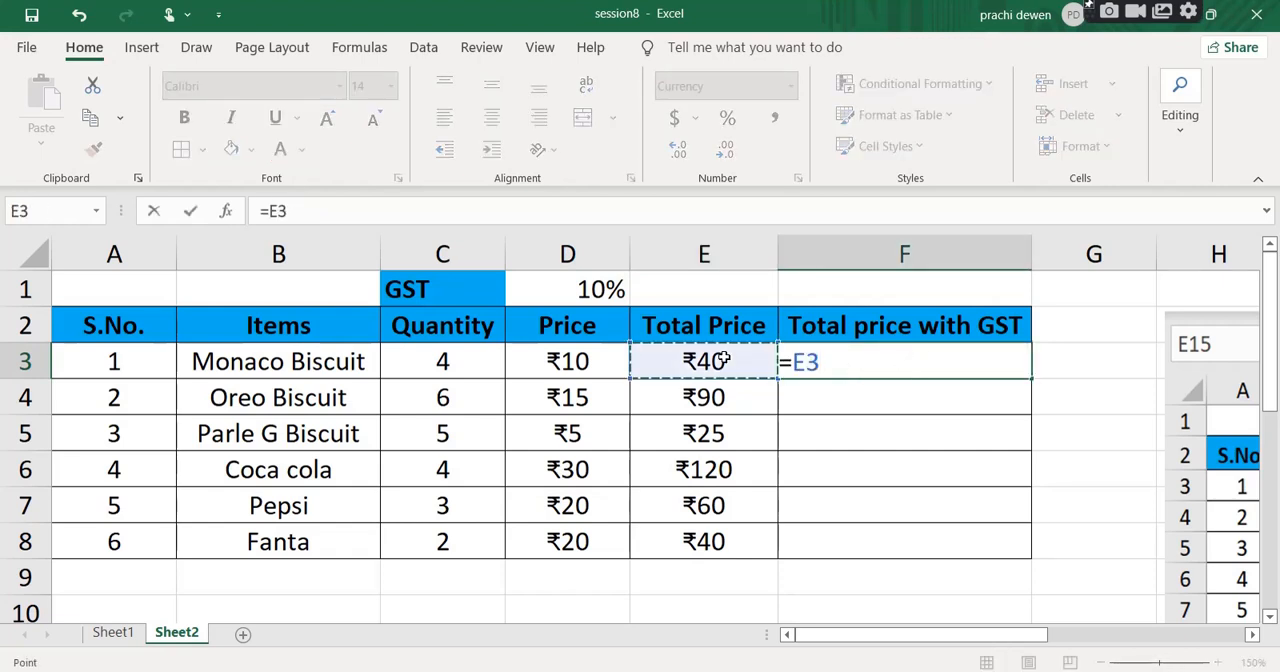
{"action": "type", "text": "+"}
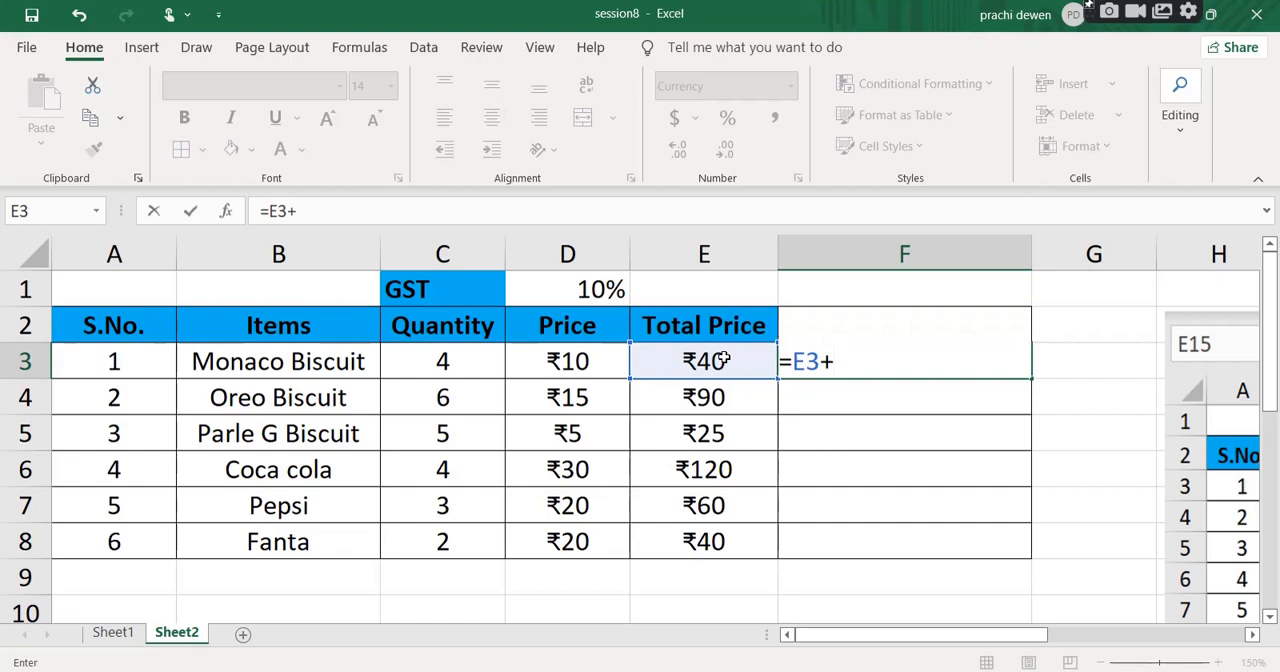
{"action": "left_click", "coordinate": [603, 289]}
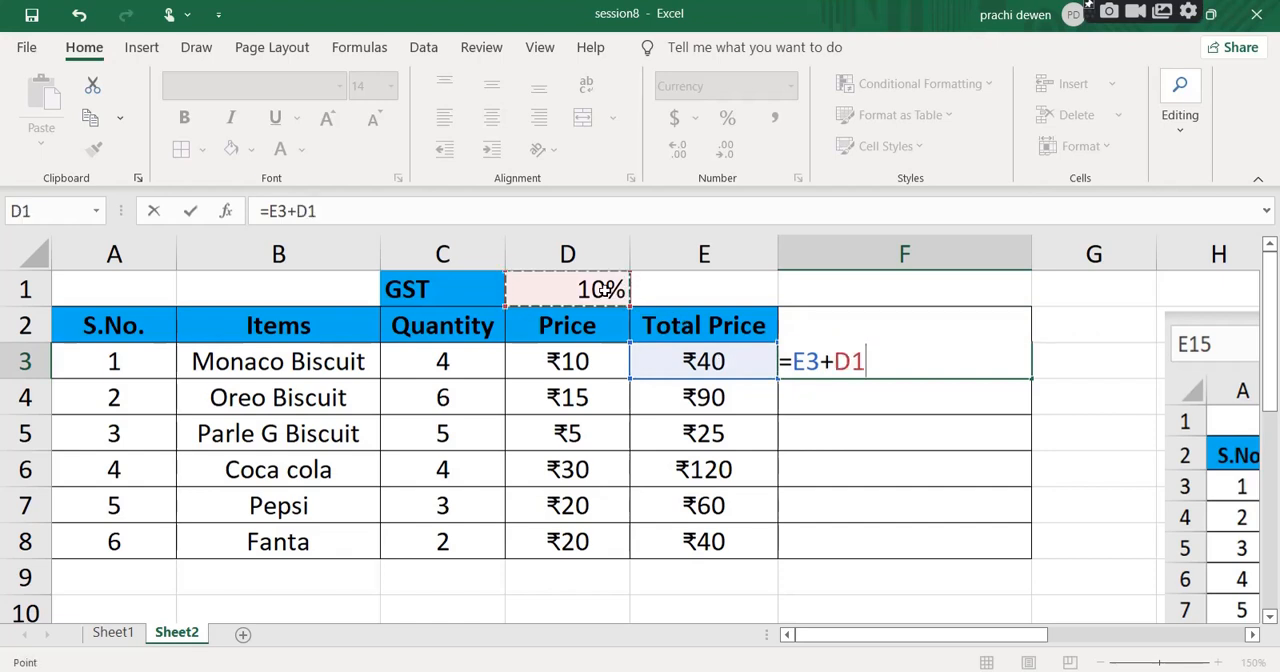
{"action": "type", "text": "*"}
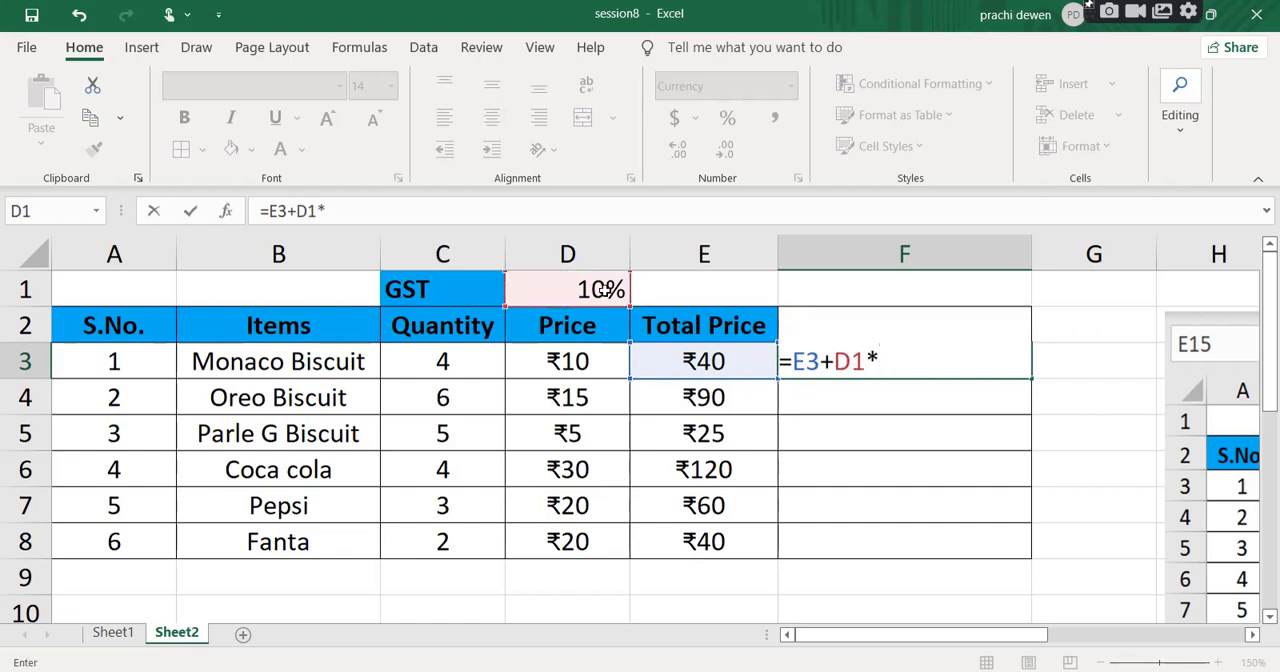
{"action": "left_click", "coordinate": [693, 370]}
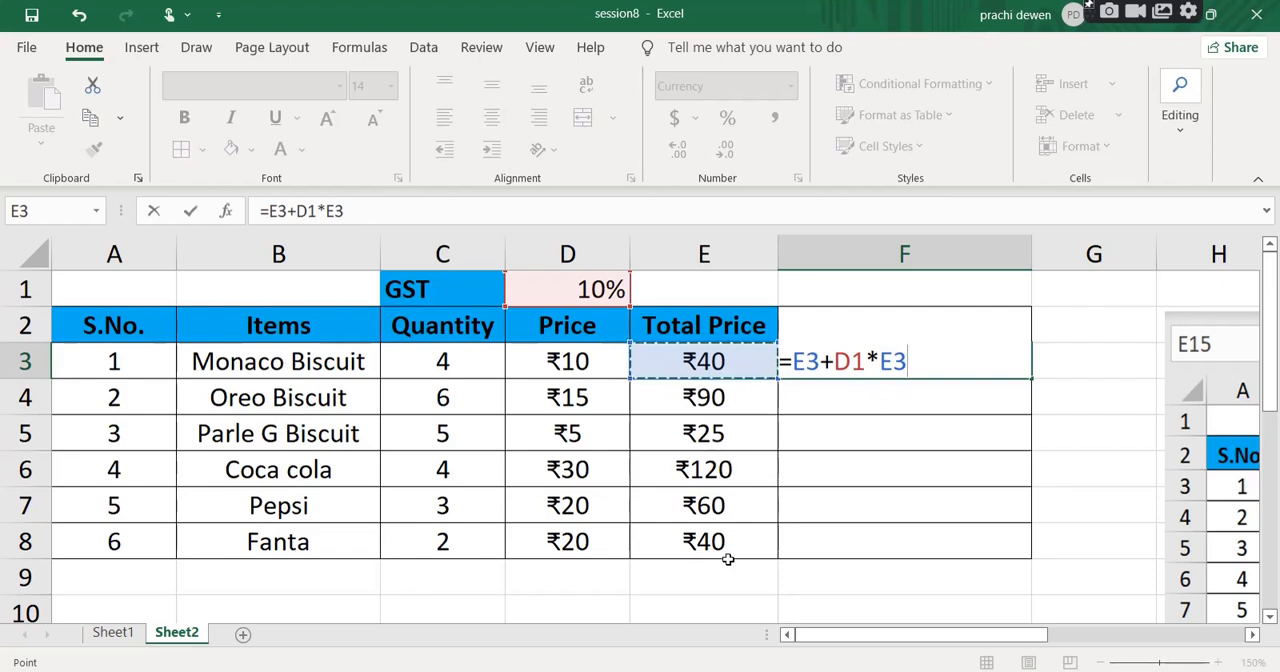
{"action": "double_click", "coordinate": [849, 361]}
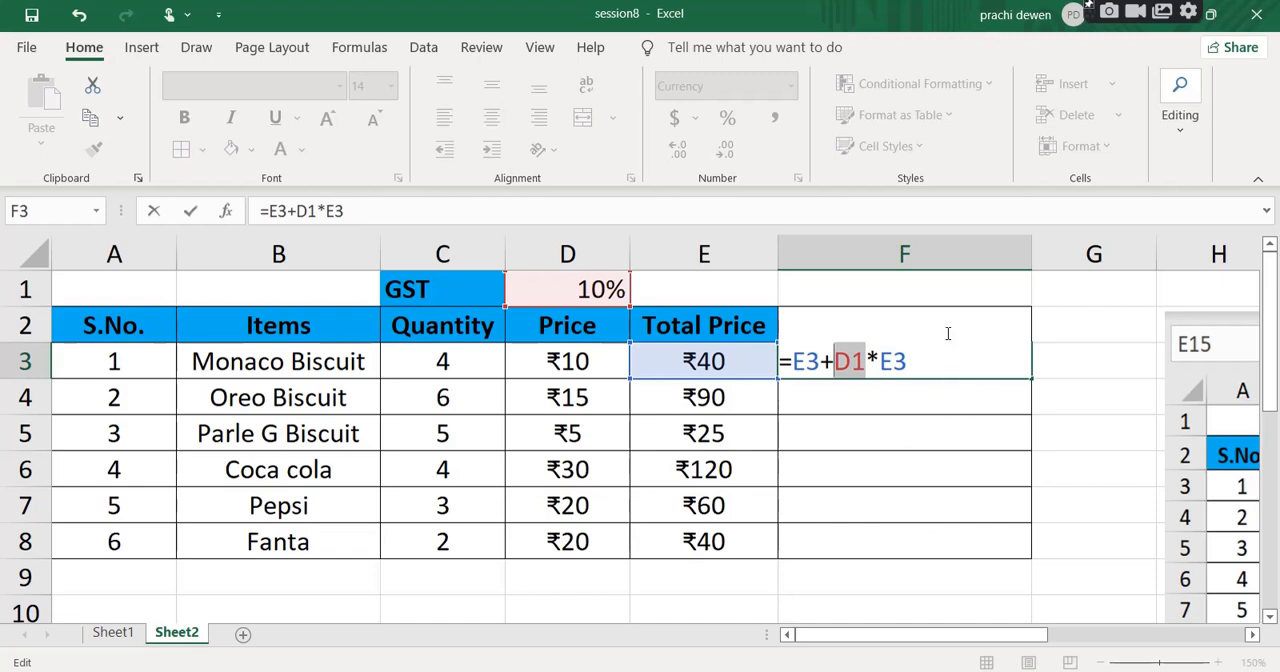
{"action": "key", "text": "Return"}
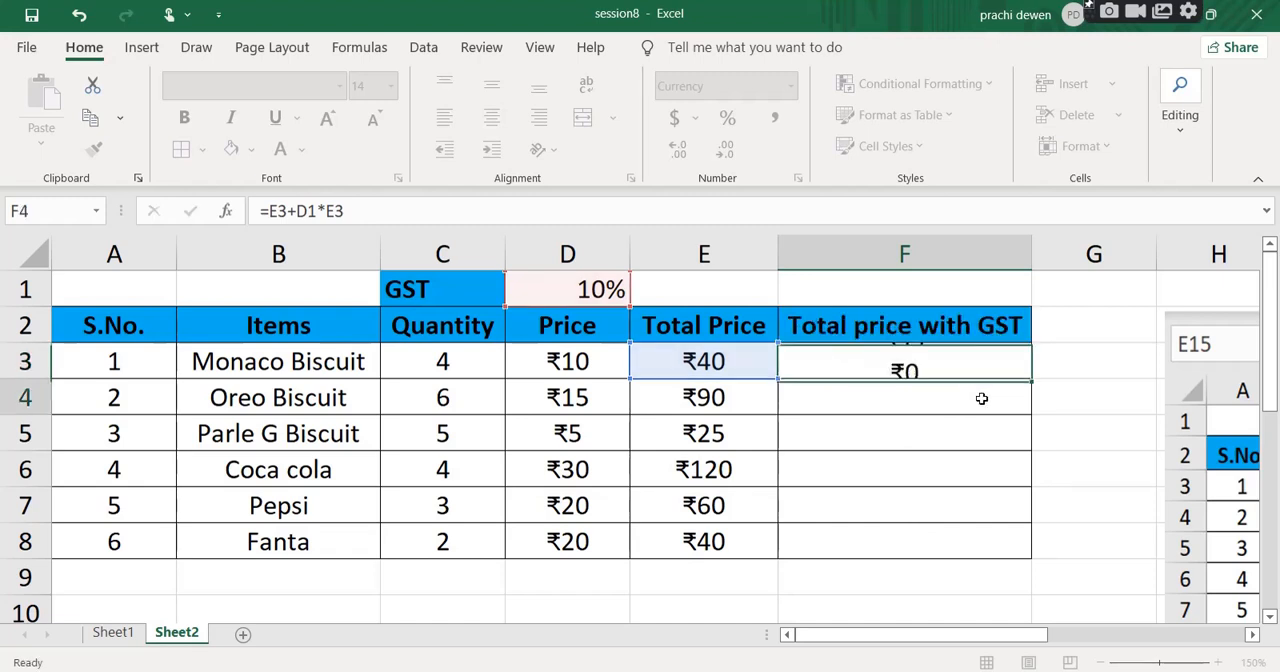
Fill the F3 formula down to F8 and inspect the GST reference in F4's copied formula.
{"action": "left_click", "coordinate": [930, 358]}
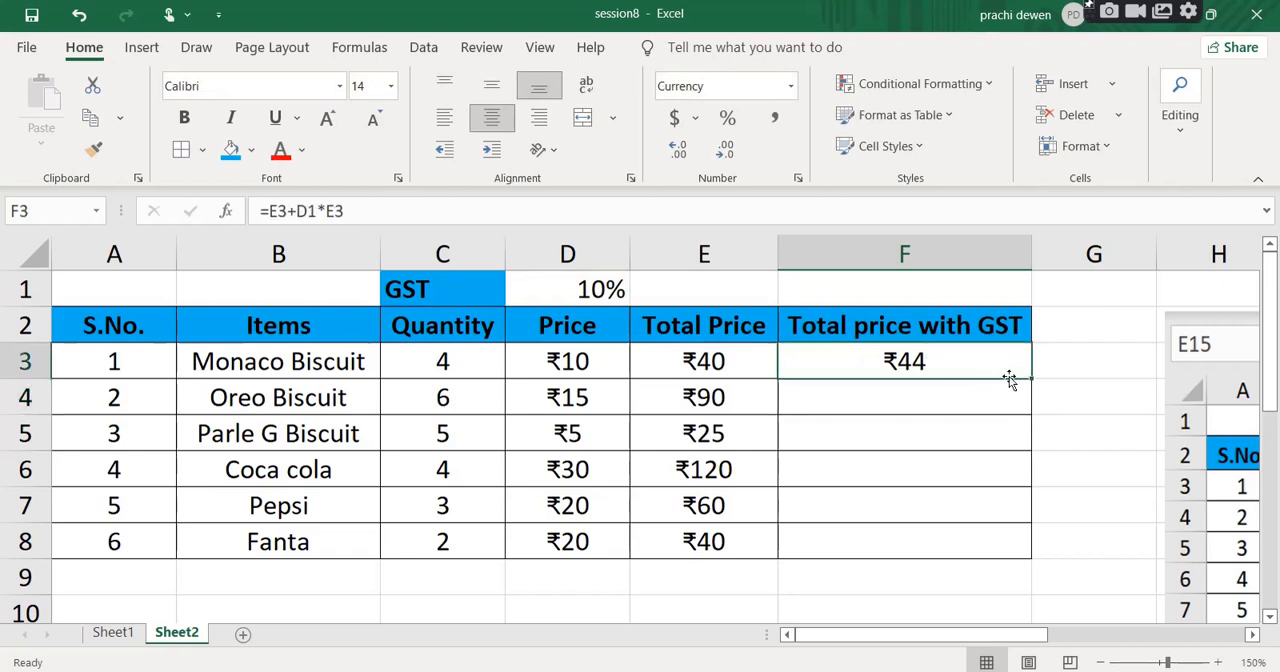
{"action": "left_click_drag", "start_coordinate": [1031, 378], "coordinate": [1035, 560]}
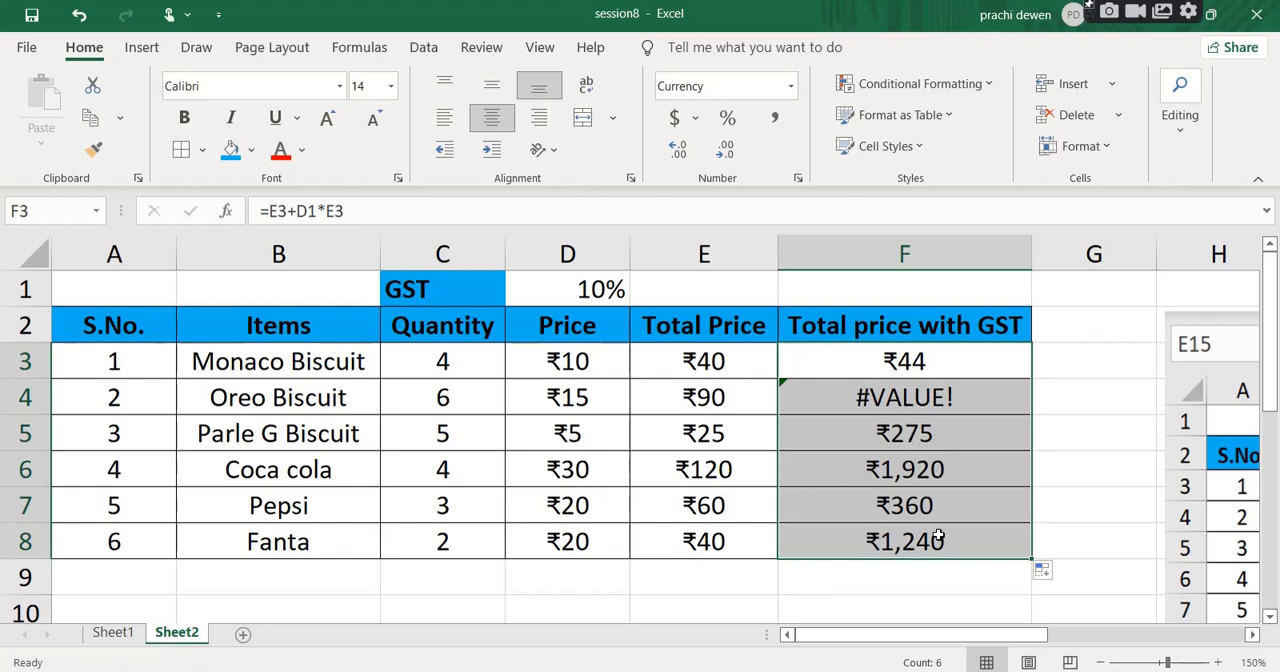
{"action": "left_click", "coordinate": [875, 400]}
{"action": "double_click", "coordinate": [875, 400]}
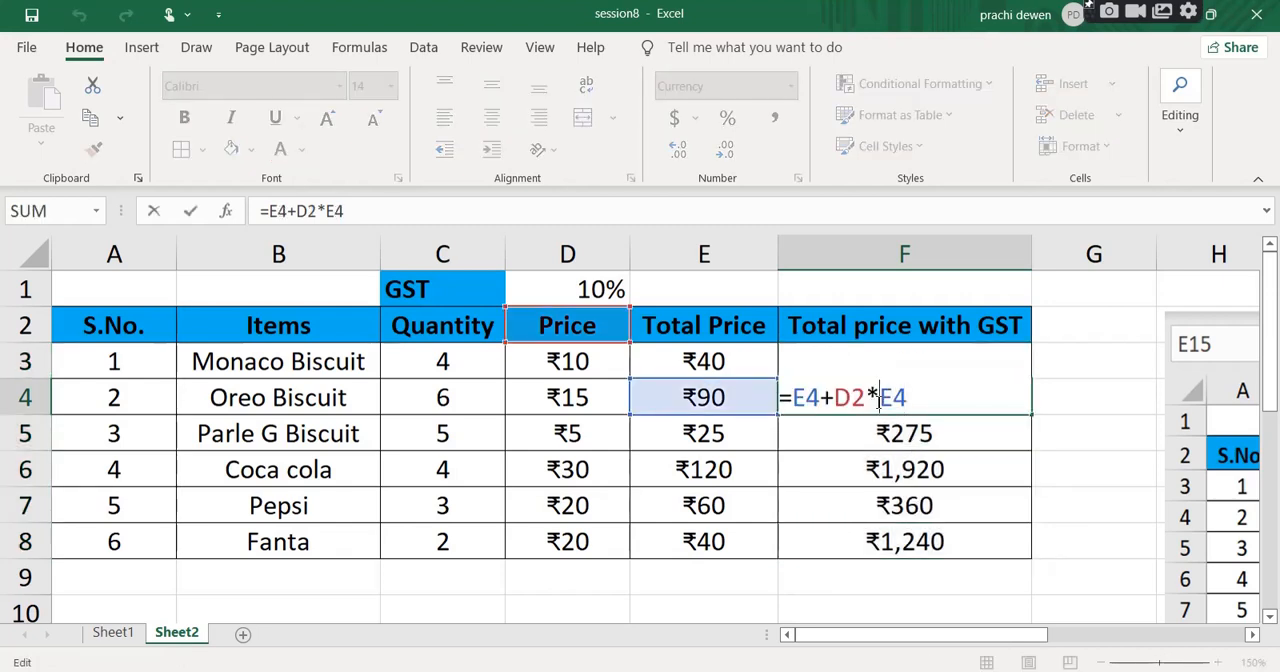
{"action": "left_click_drag", "start_coordinate": [859, 398], "coordinate": [835, 398]}
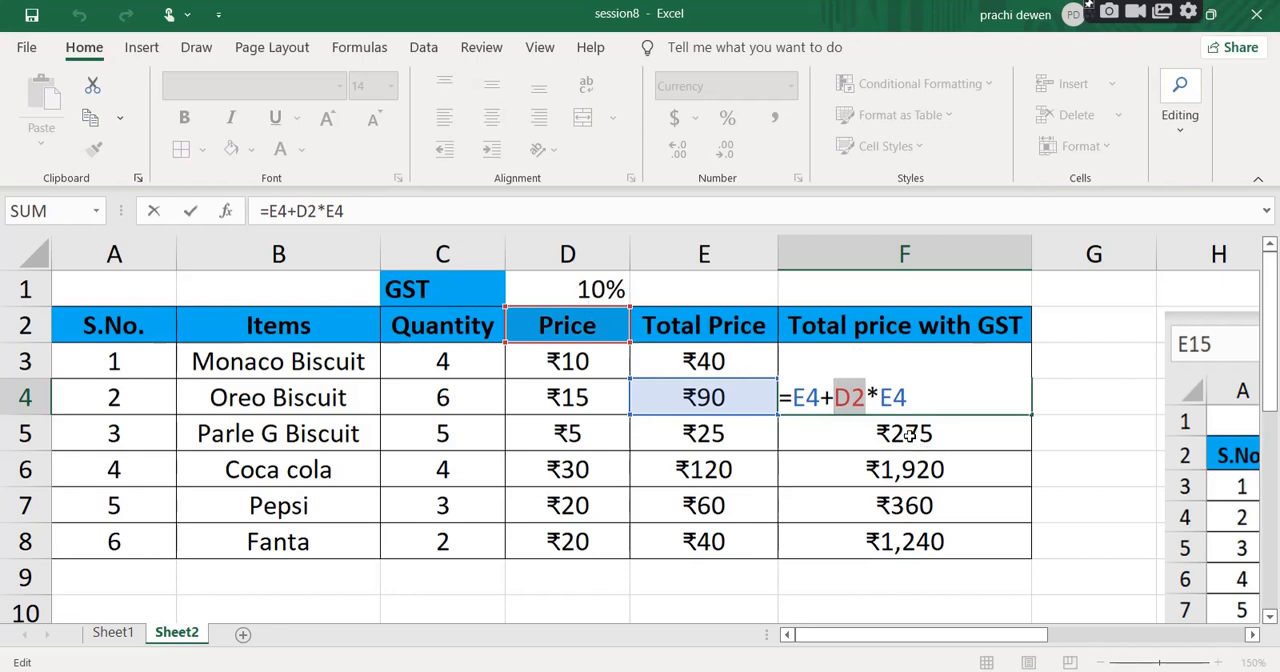
{"action": "key", "text": "Return"}
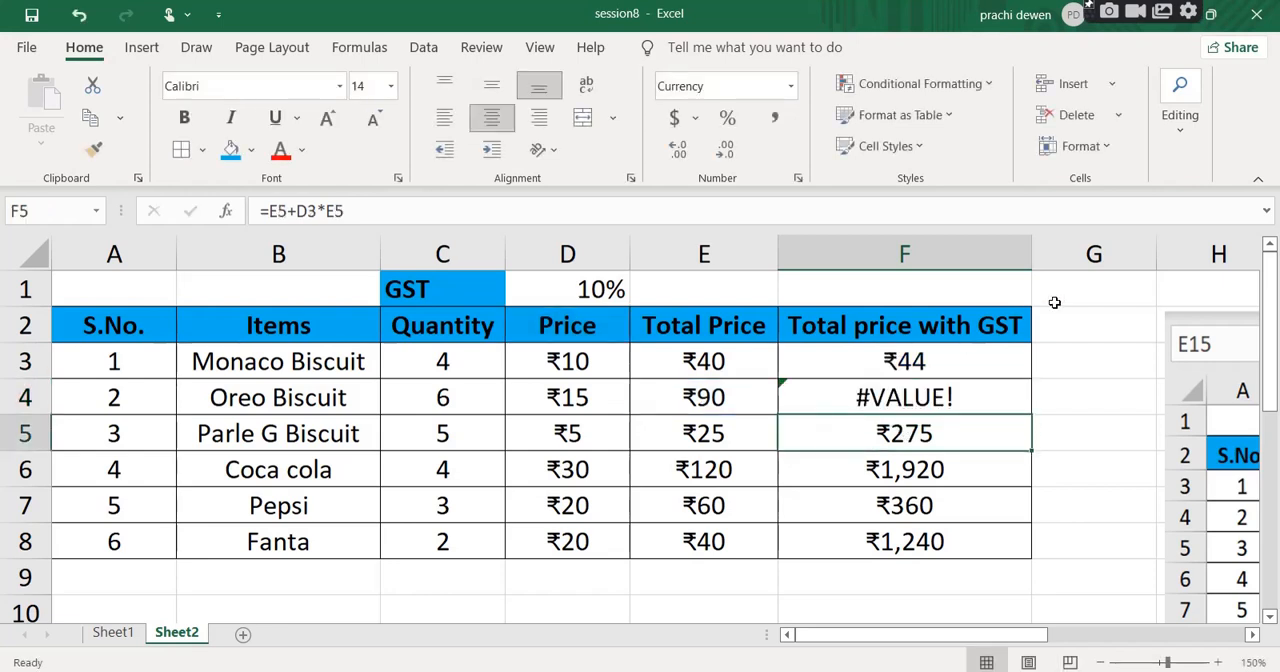
Make the GST reference in F3's formula absolute so it reads =E3+$D$1*E3.
{"action": "double_click", "coordinate": [913, 360]}
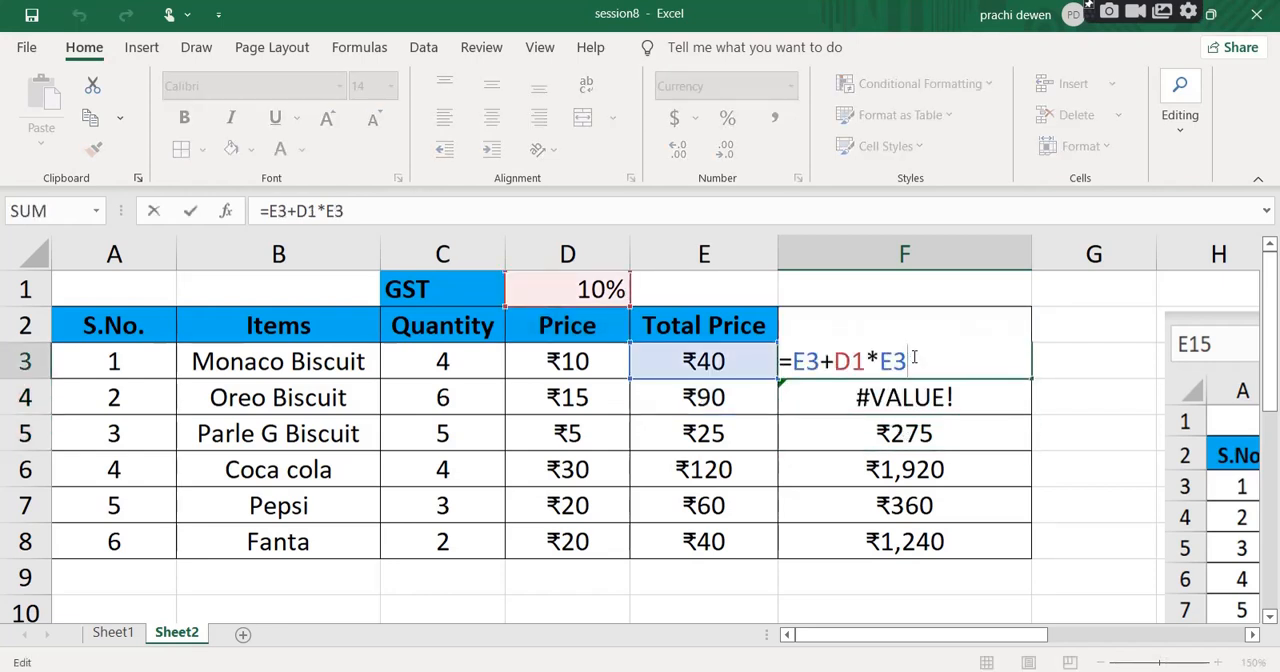
{"action": "left_click", "coordinate": [834, 361]}
{"action": "type", "text": "$D"}
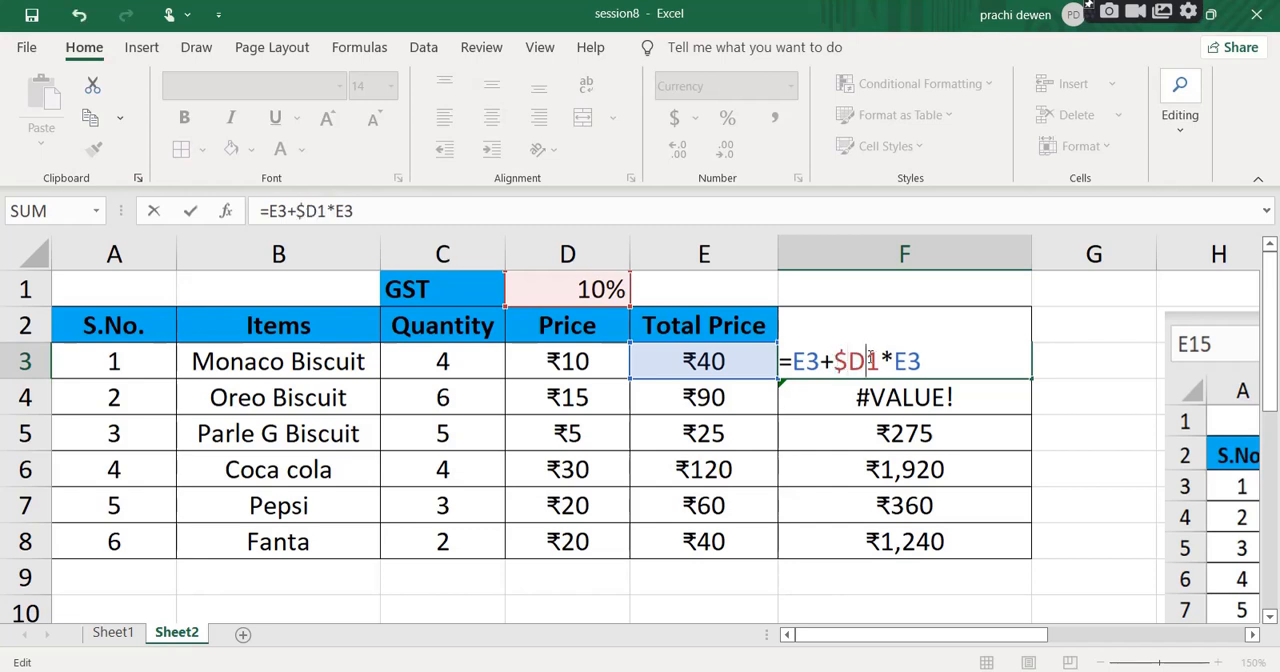
{"action": "type", "text": "$"}
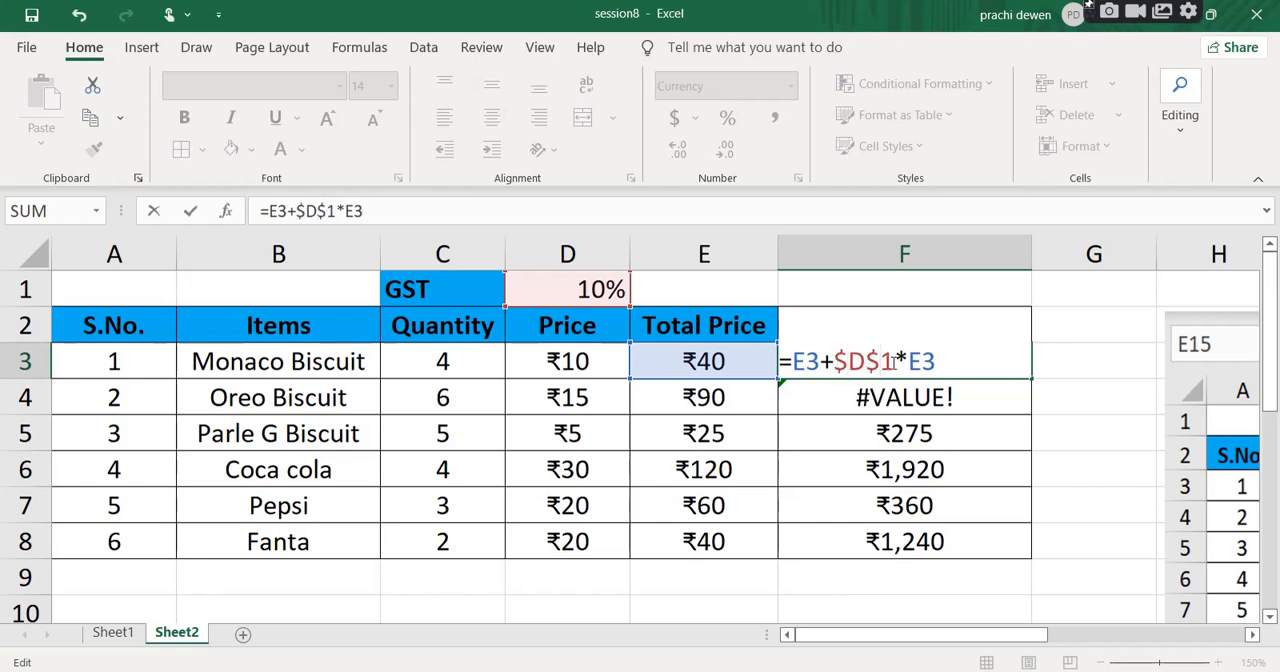
{"action": "left_click_drag", "start_coordinate": [893, 361], "coordinate": [834, 361]}
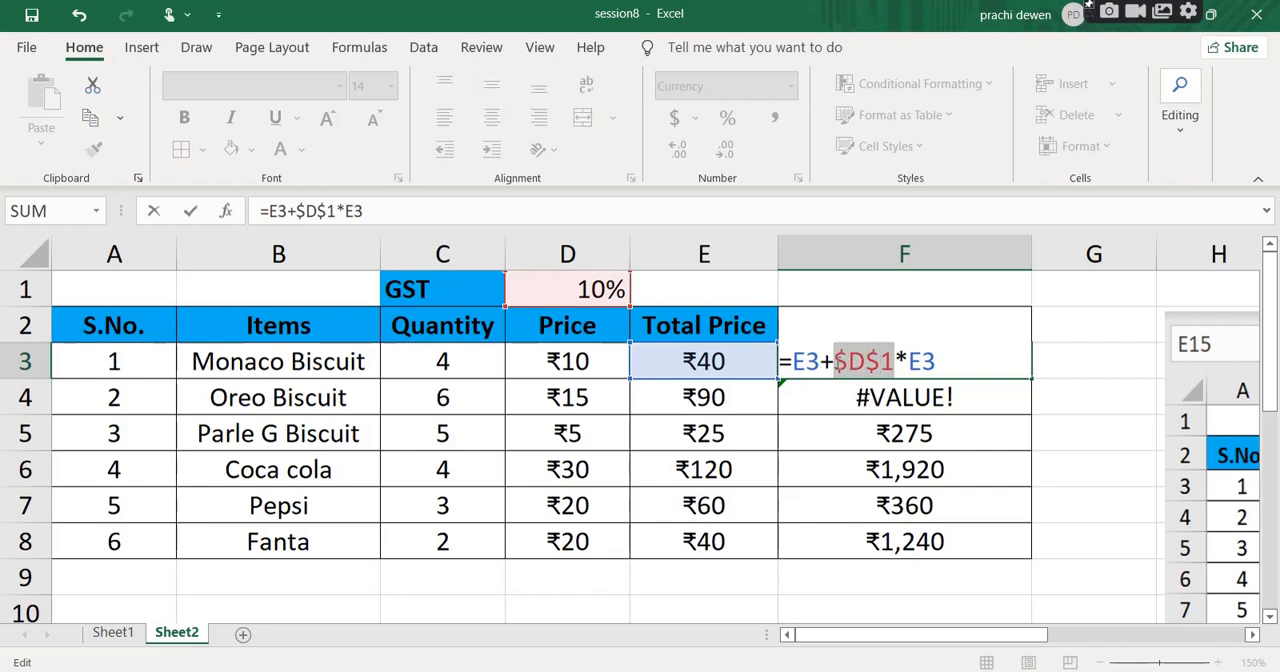
{"action": "left_click", "coordinate": [892, 361]}
{"action": "left_click_drag", "start_coordinate": [893, 361], "coordinate": [834, 361]}
{"action": "key", "text": "Return"}
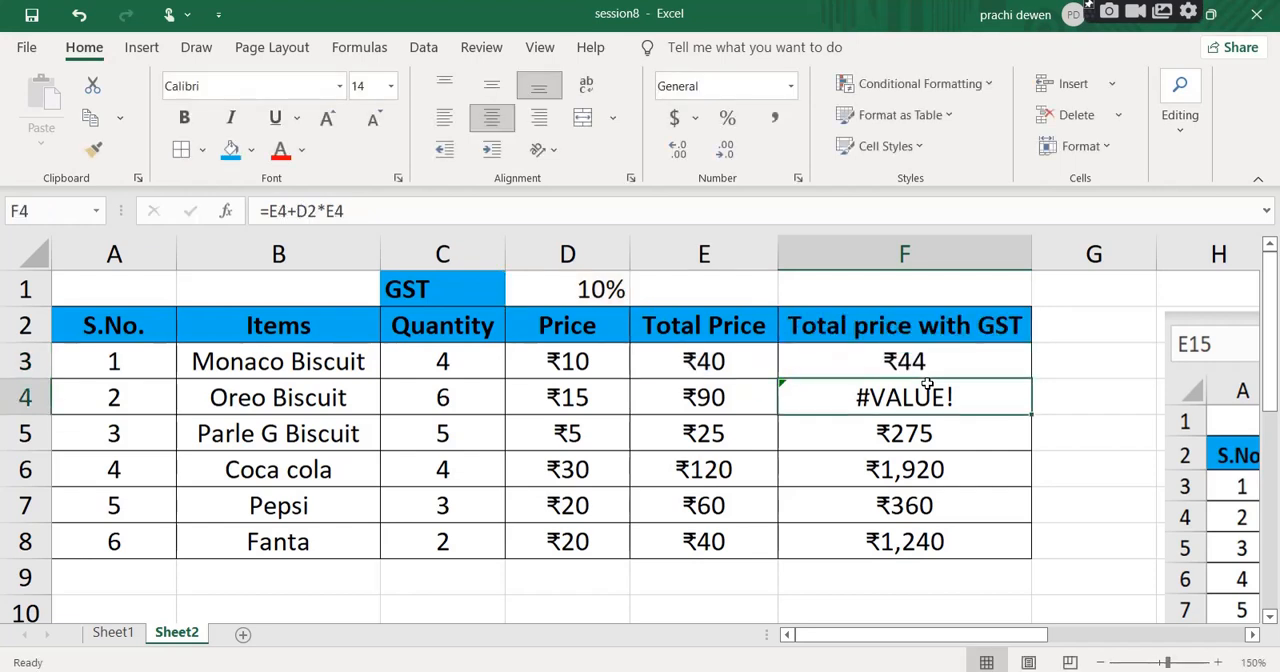
Clear the copied formulas from F4:F8 in the Total price with GST column.
{"action": "left_click", "coordinate": [988, 363]}
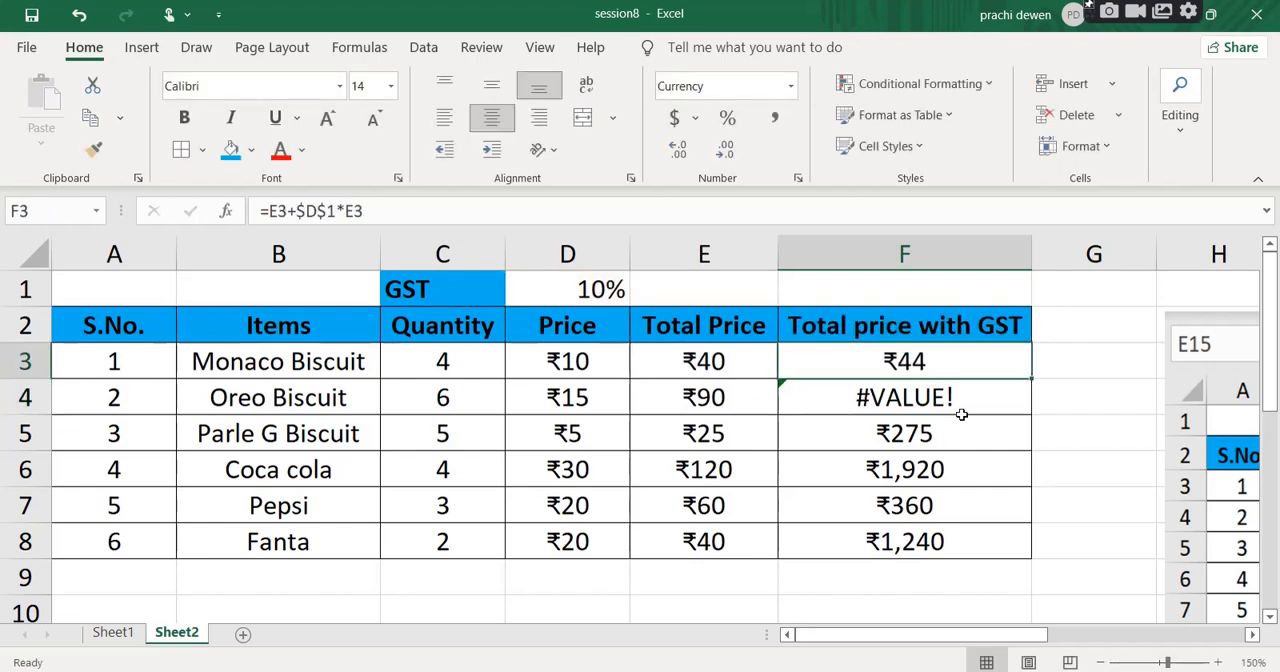
{"action": "left_click_drag", "start_coordinate": [952, 397], "coordinate": [958, 543]}
{"action": "key", "text": "Delete"}
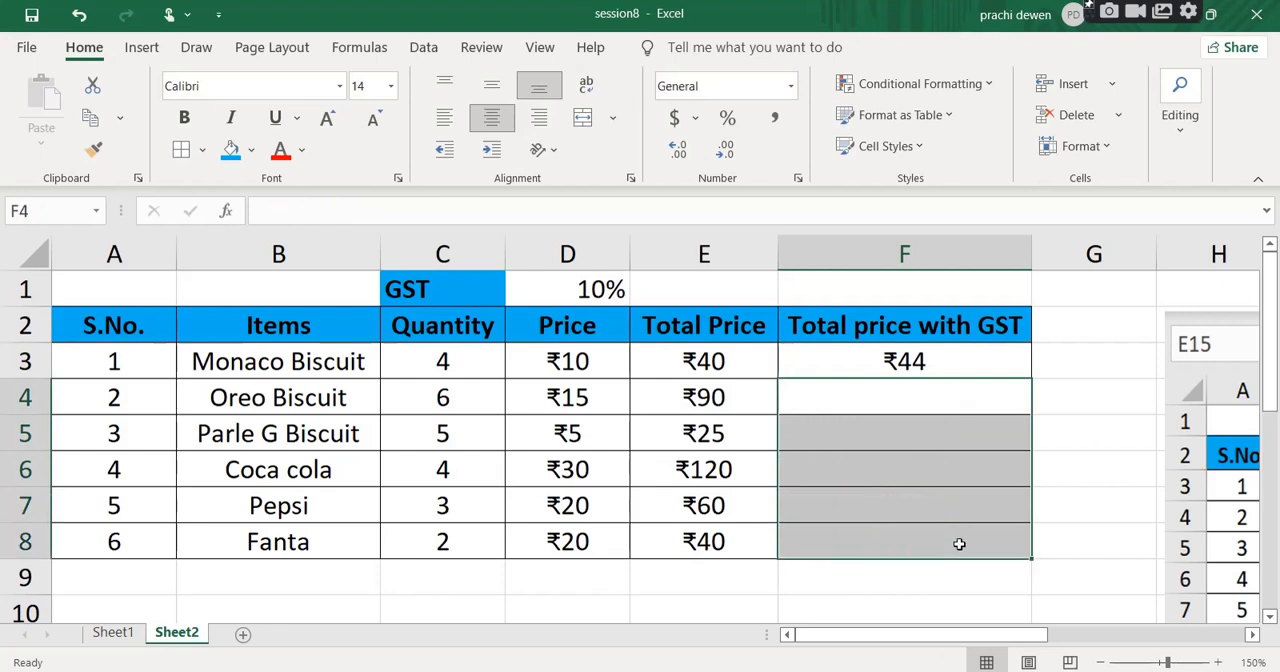
{"action": "left_click", "coordinate": [1059, 395]}
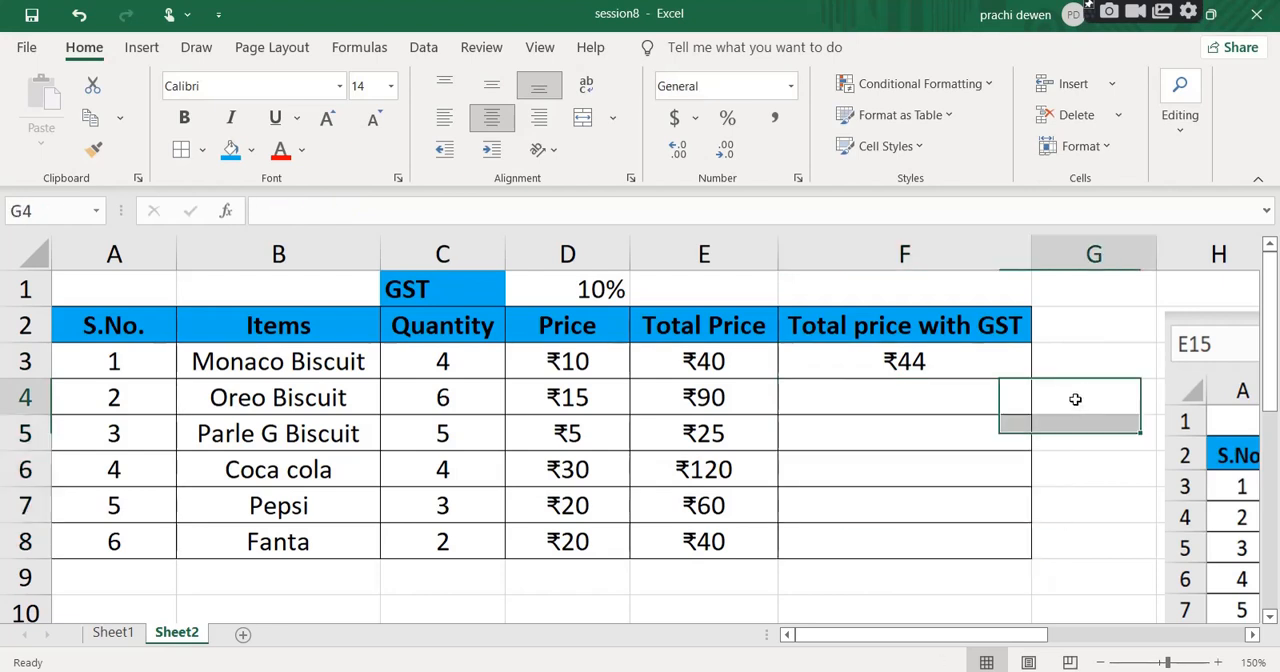
Fill F3's formula with the absolute GST reference down to F8.
{"action": "left_click", "coordinate": [954, 362]}
{"action": "left_click_drag", "start_coordinate": [1031, 378], "coordinate": [1037, 557]}
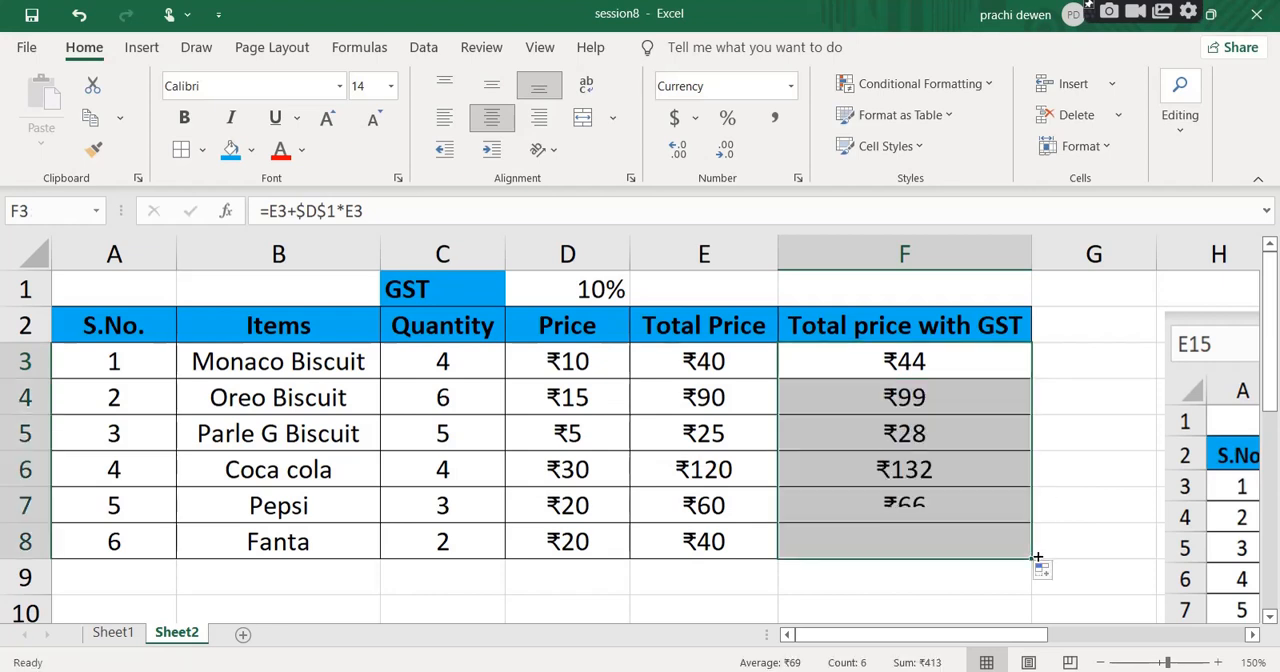
{"action": "left_click", "coordinate": [1095, 481]}
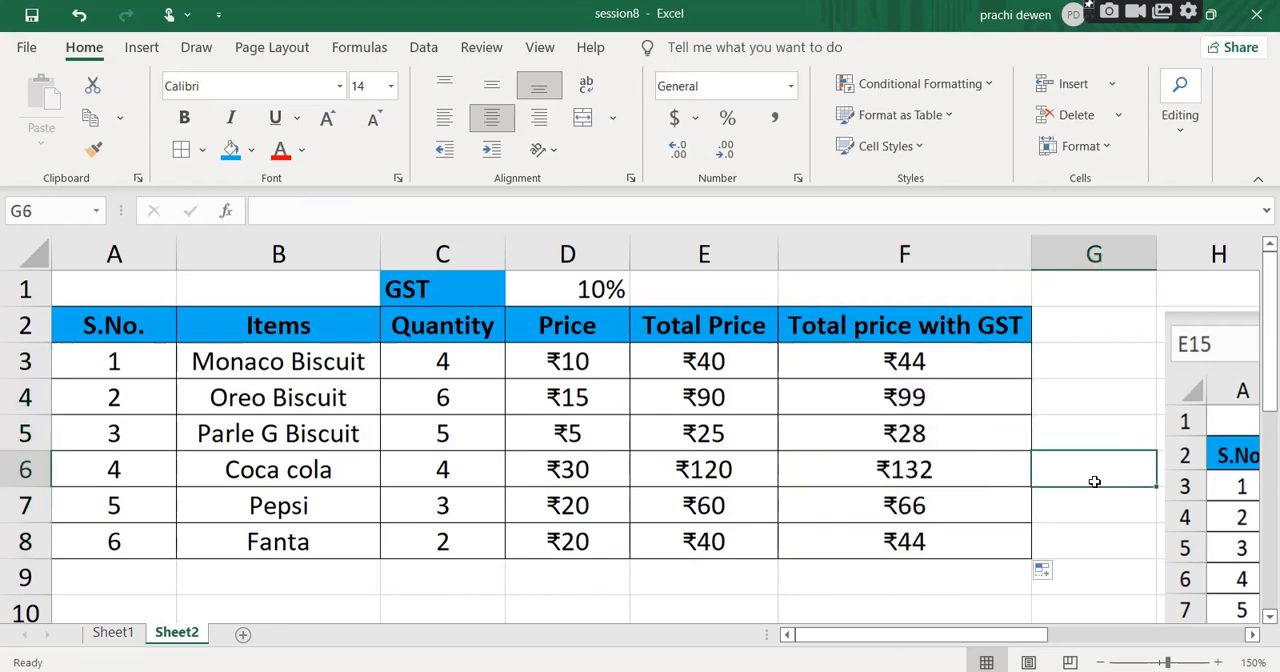
Examine the relative E4 references and the absolute $D$1 GST reference in the copied formula in F4.
{"action": "left_click", "coordinate": [928, 398]}
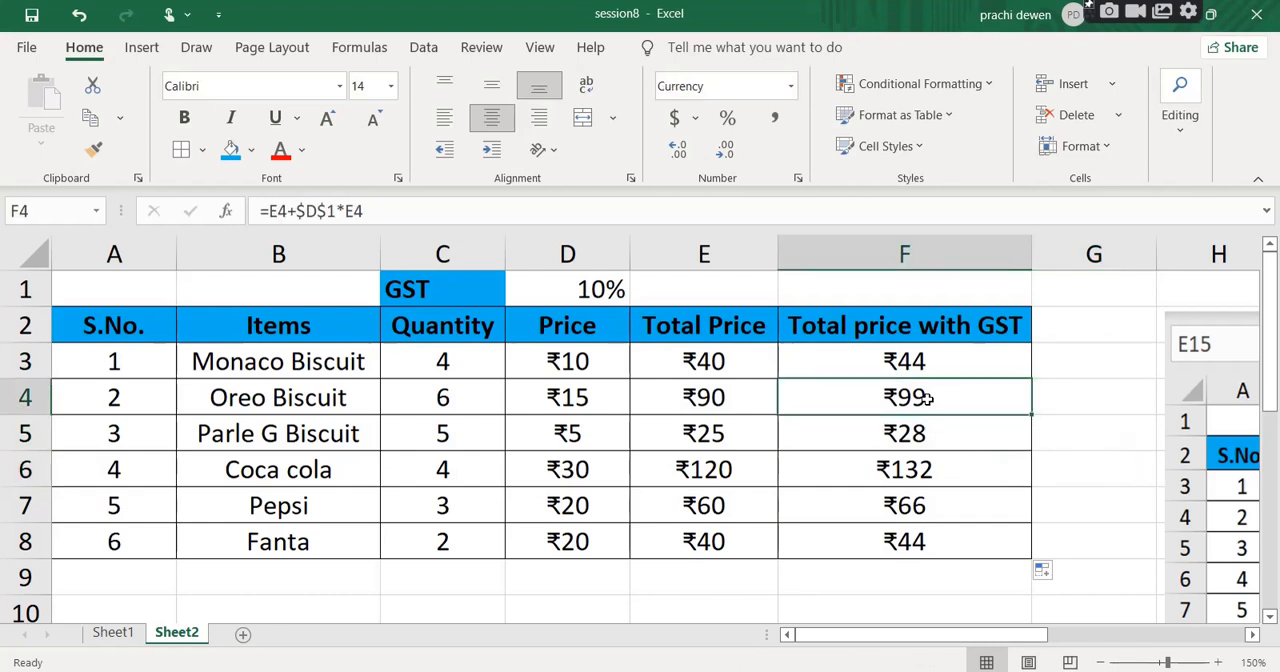
{"action": "double_click", "coordinate": [928, 399]}
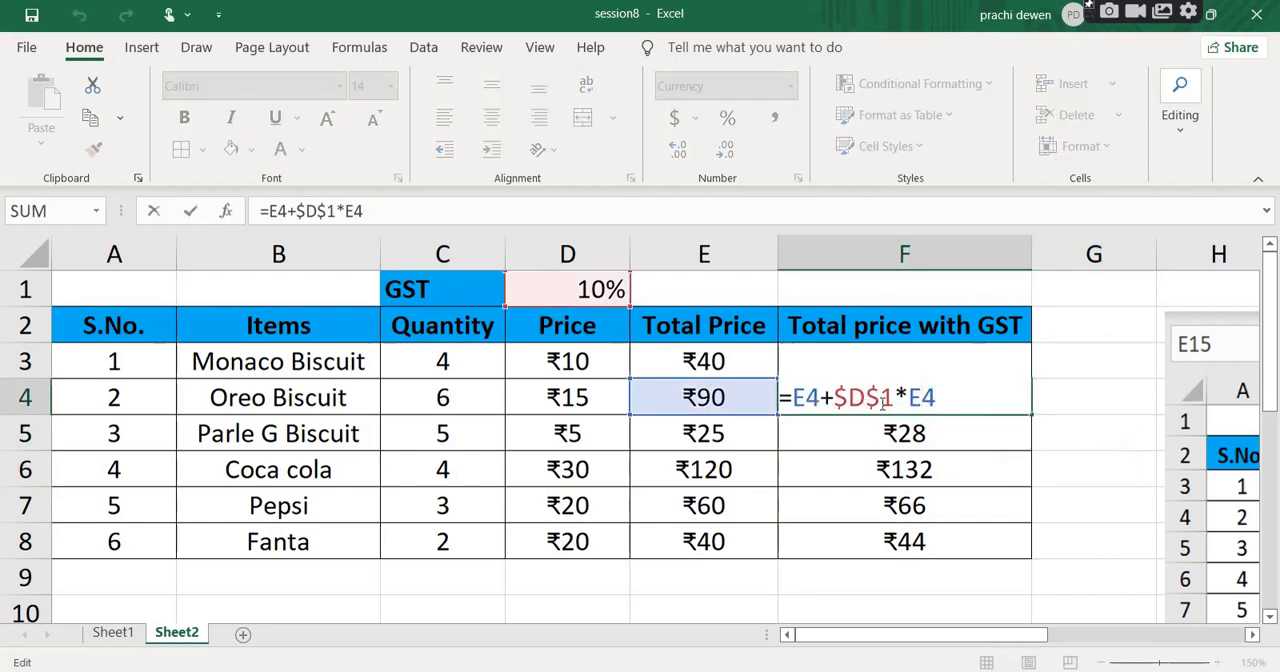
{"action": "left_click_drag", "start_coordinate": [895, 398], "coordinate": [834, 398]}
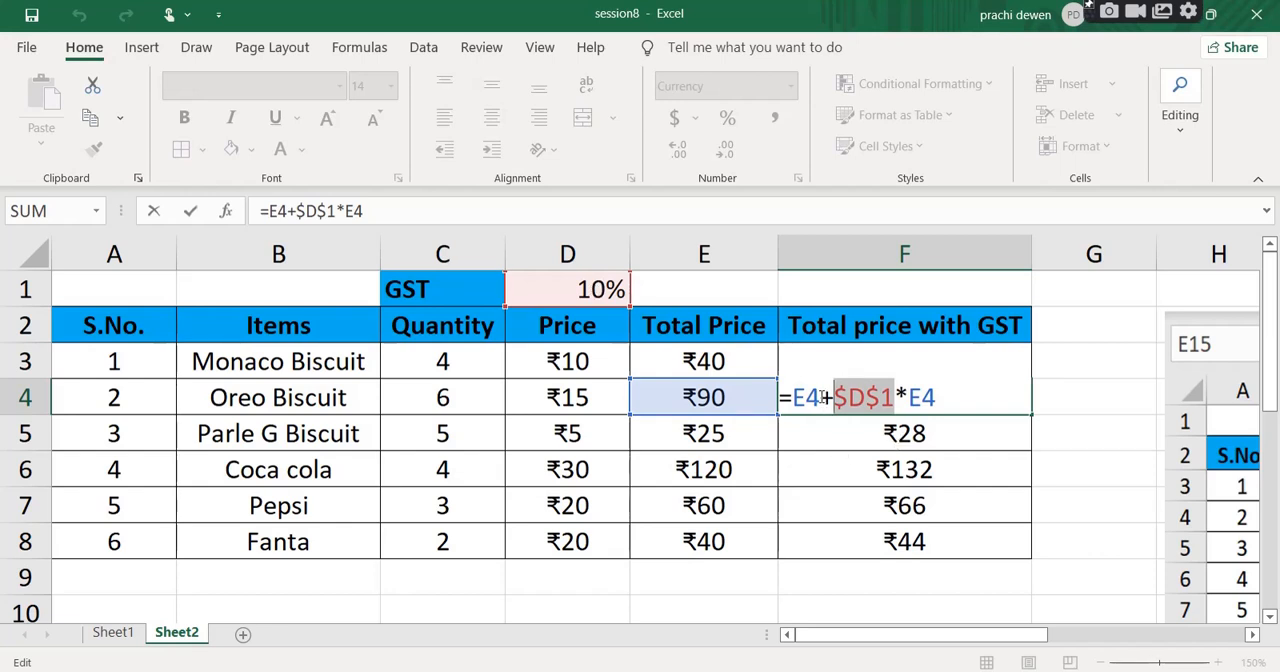
{"action": "left_click_drag", "start_coordinate": [821, 398], "coordinate": [793, 398]}
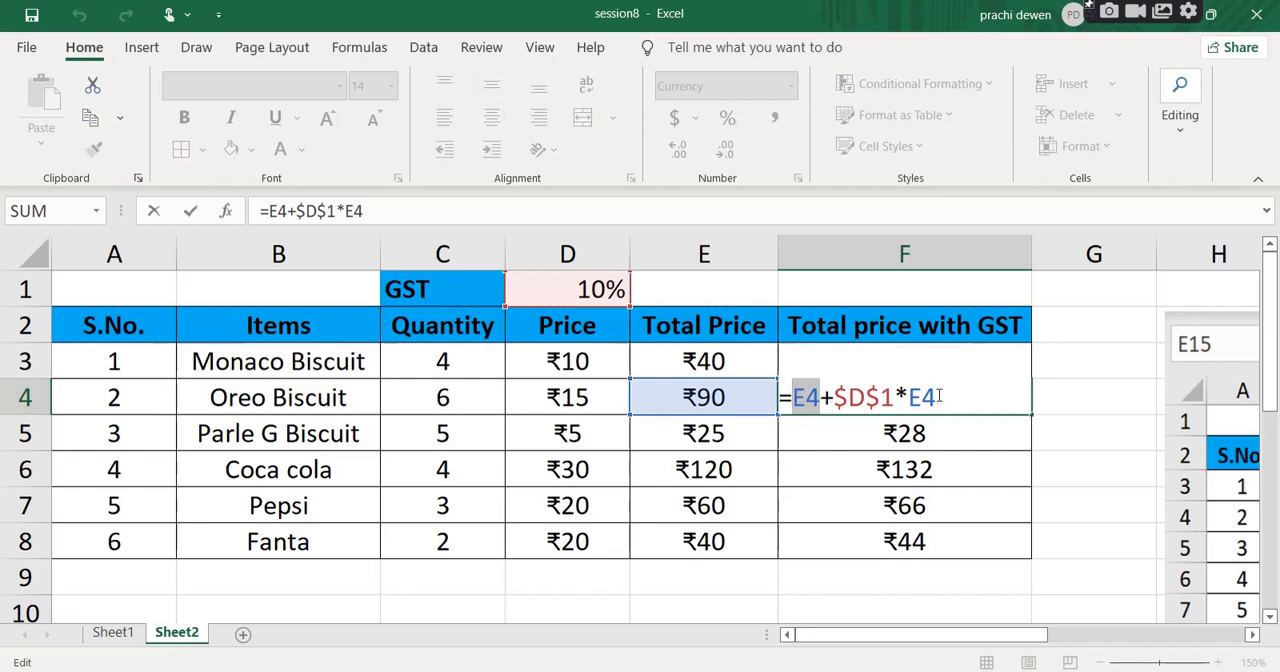
{"action": "left_click_drag", "start_coordinate": [938, 398], "coordinate": [908, 398]}
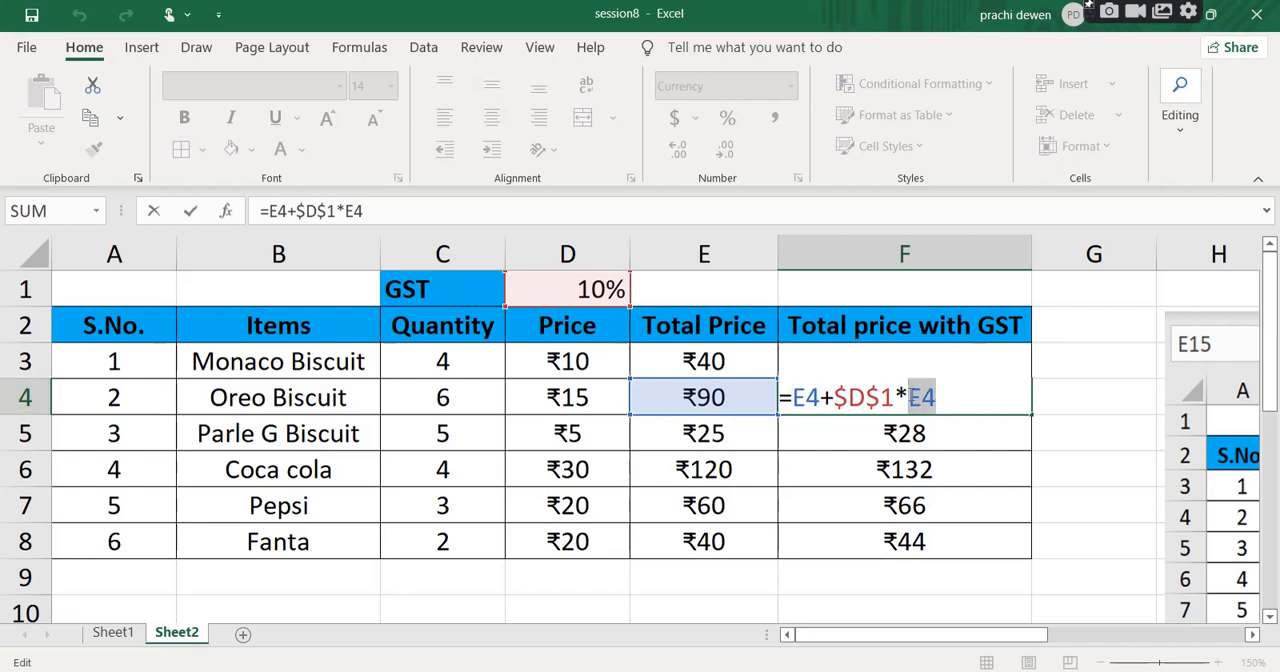
{"action": "left_click", "coordinate": [890, 397]}
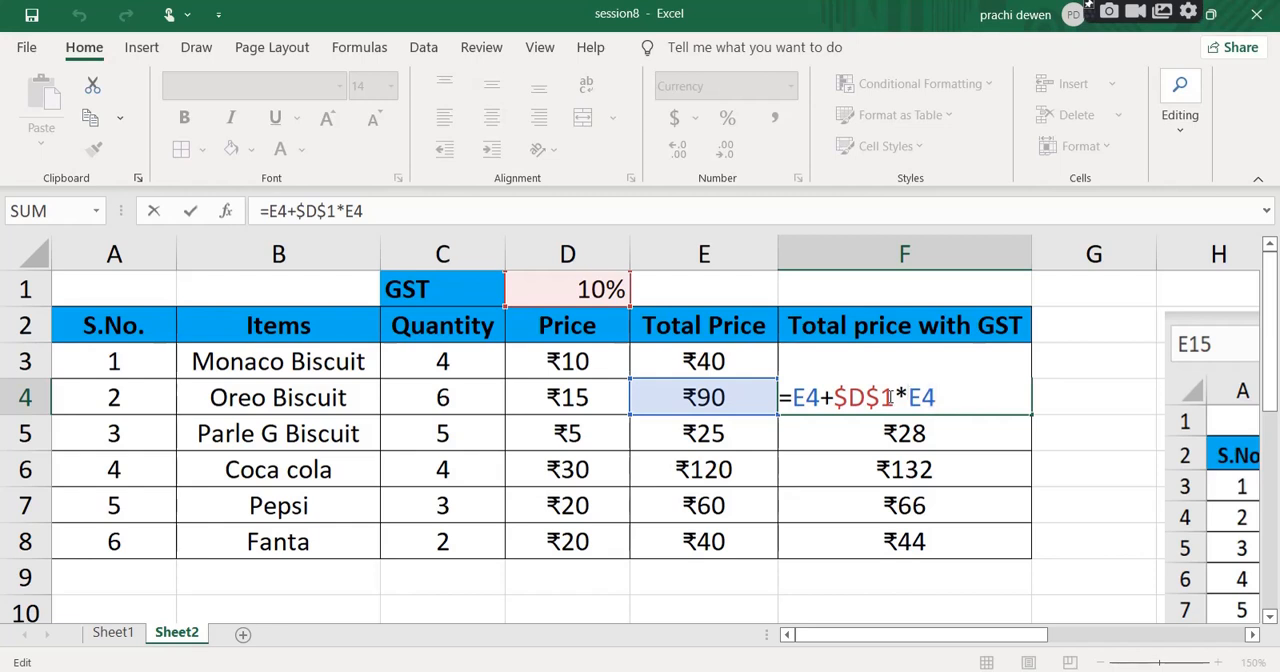
{"action": "left_click_drag", "start_coordinate": [890, 397], "coordinate": [835, 398]}
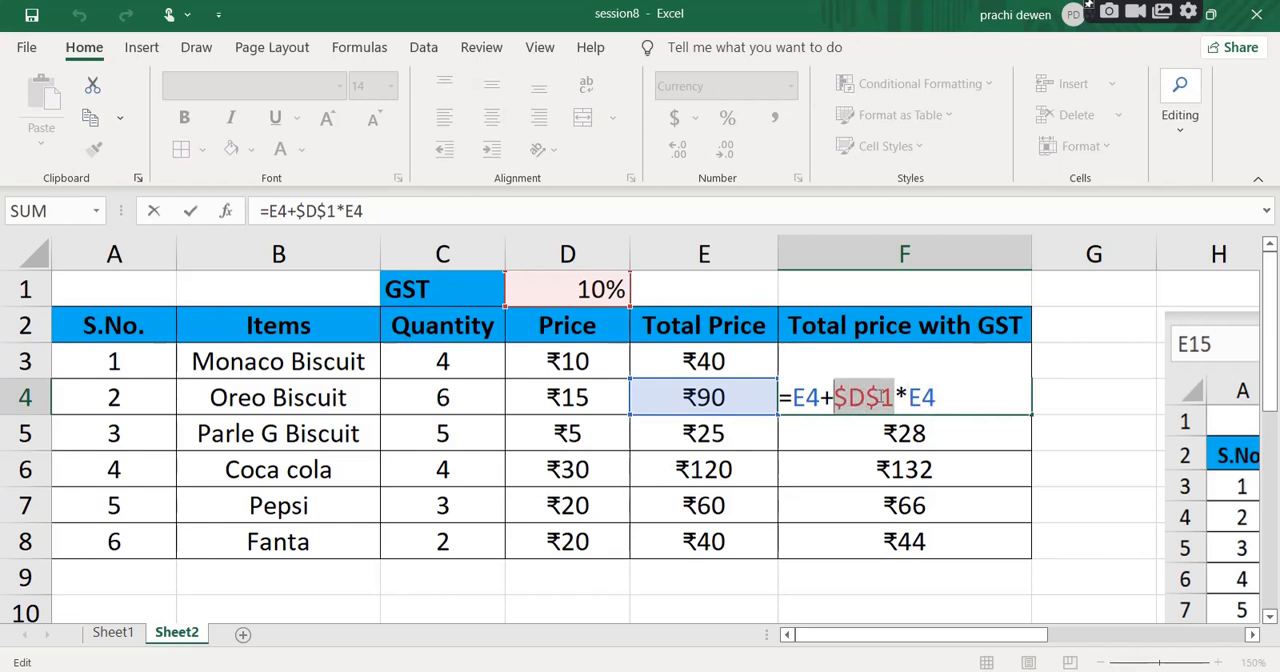
{"action": "left_click", "coordinate": [868, 397]}
{"action": "mouse_move", "coordinate": [865, 397]}
{"action": "left_mouse_down"}
{"action": "mouse_move", "coordinate": [846, 397]}
{"action": "mouse_move", "coordinate": [881, 397]}
{"action": "mouse_move", "coordinate": [865, 397]}
{"action": "left_mouse_up"}
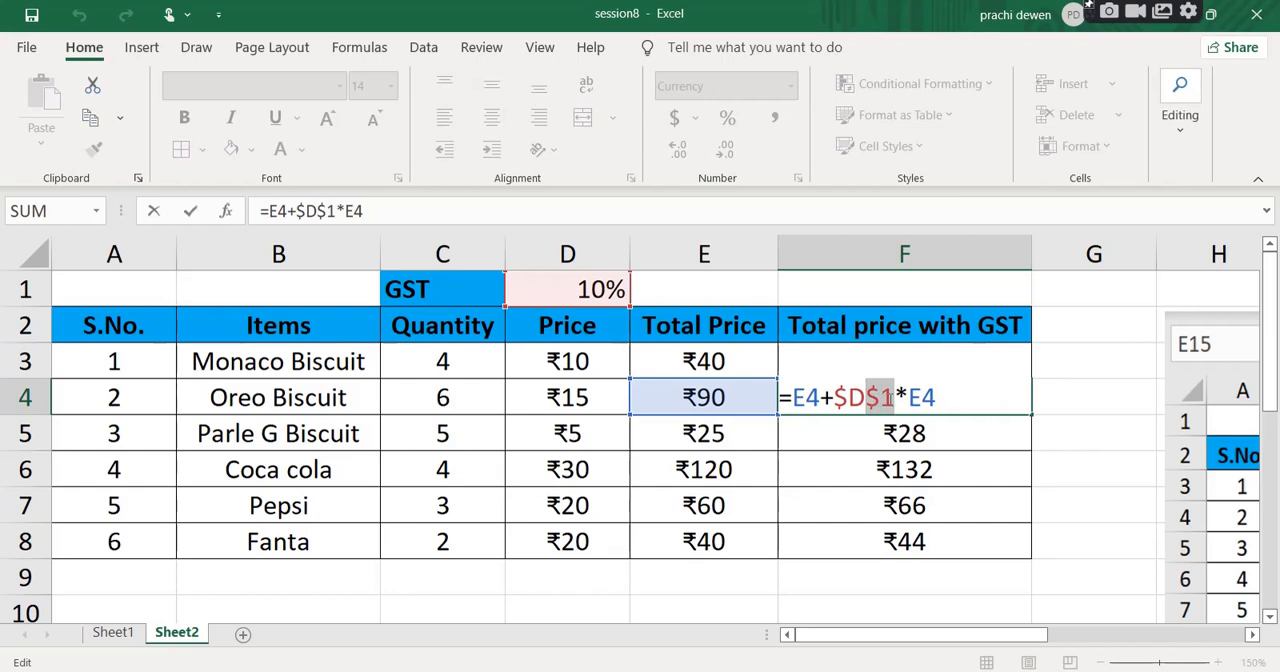
{"action": "left_click_drag", "start_coordinate": [941, 402], "coordinate": [923, 402]}
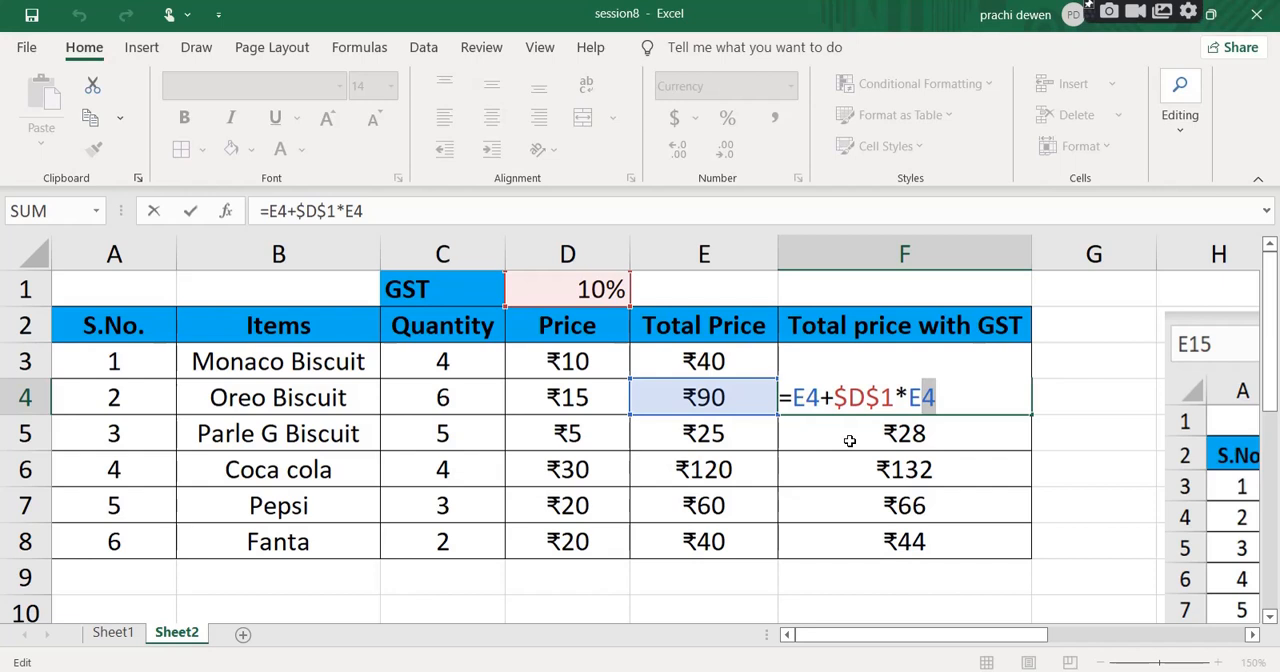
{"action": "left_click", "coordinate": [836, 398]}
{"action": "left_click_drag", "start_coordinate": [836, 398], "coordinate": [897, 398]}
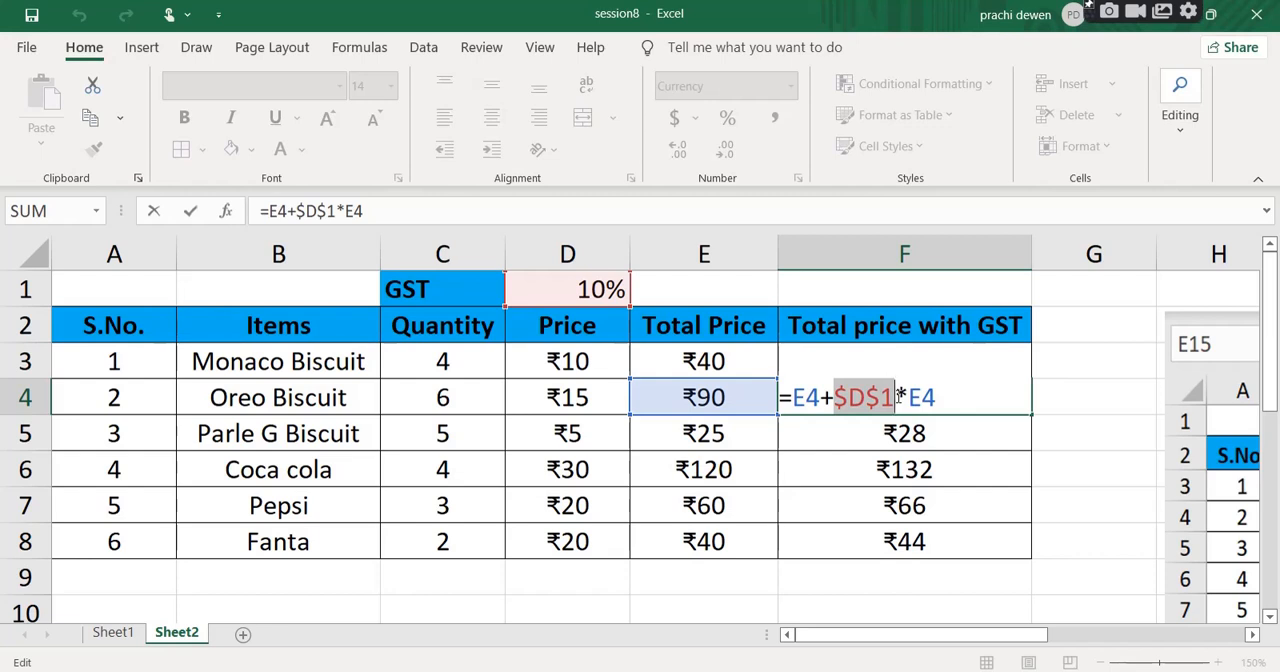
{"action": "key", "text": "Return"}
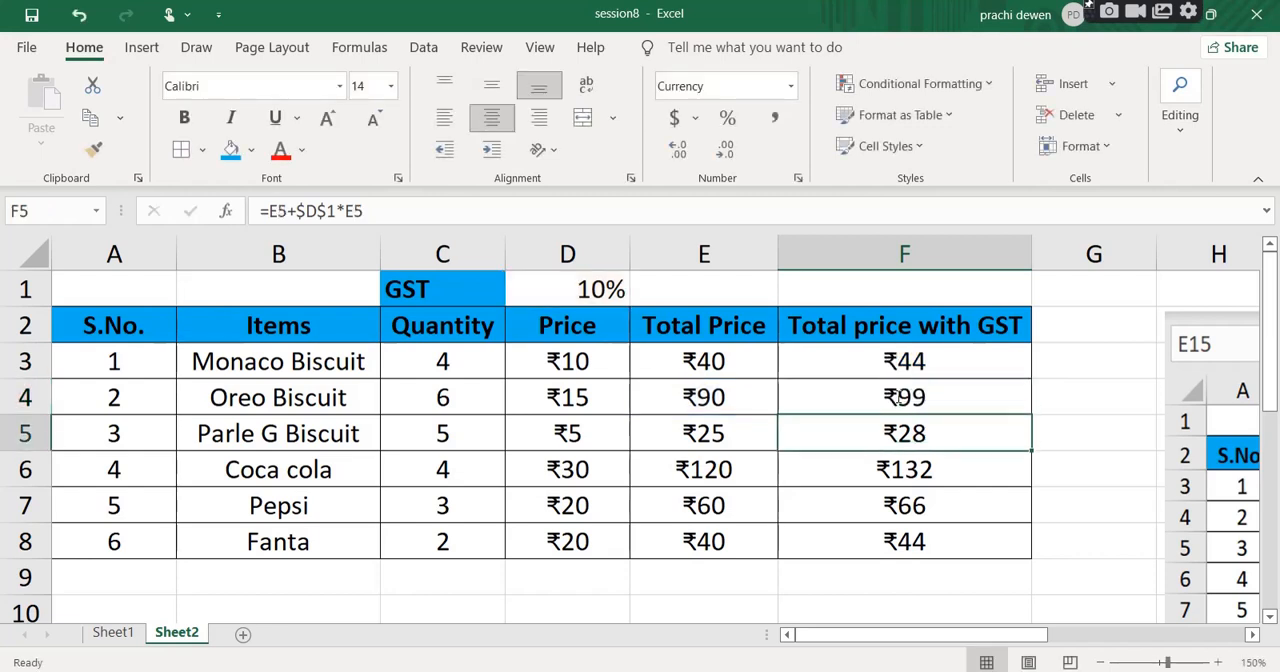
Examine the copied formula in F5, comparing its relative E5 references with the absolute $D$1 reference.
{"action": "double_click", "coordinate": [927, 435]}
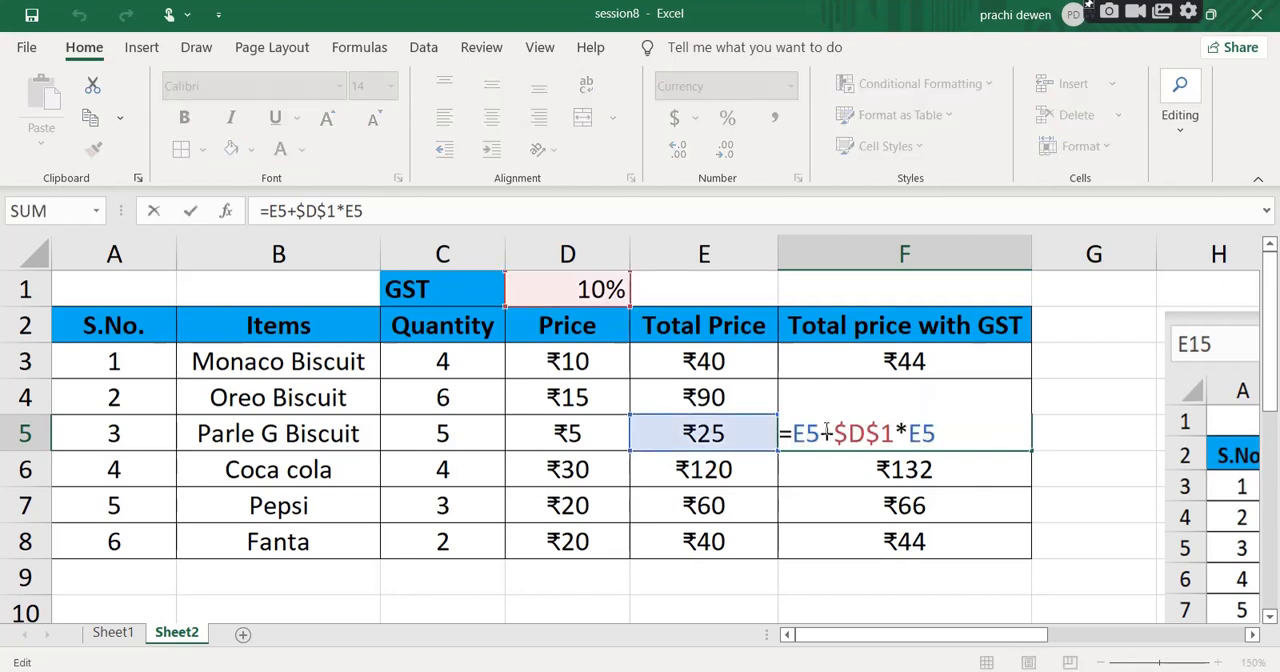
{"action": "left_click_drag", "start_coordinate": [822, 433], "coordinate": [794, 433]}
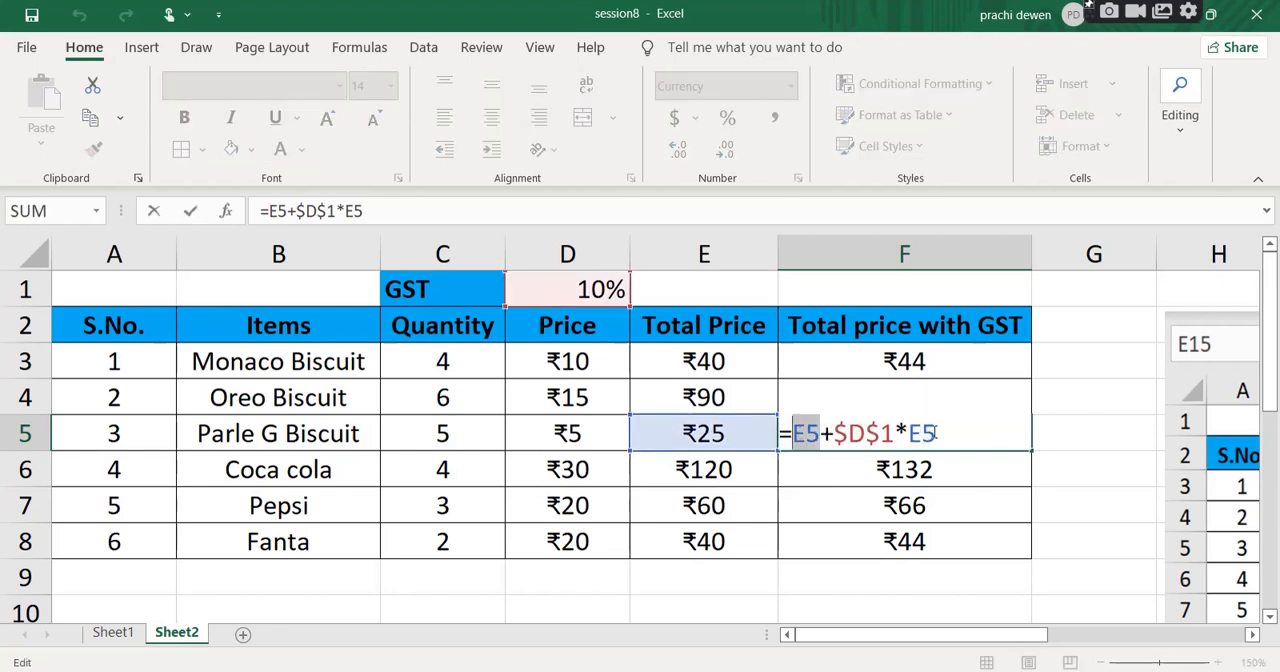
{"action": "left_click_drag", "start_coordinate": [937, 433], "coordinate": [908, 433]}
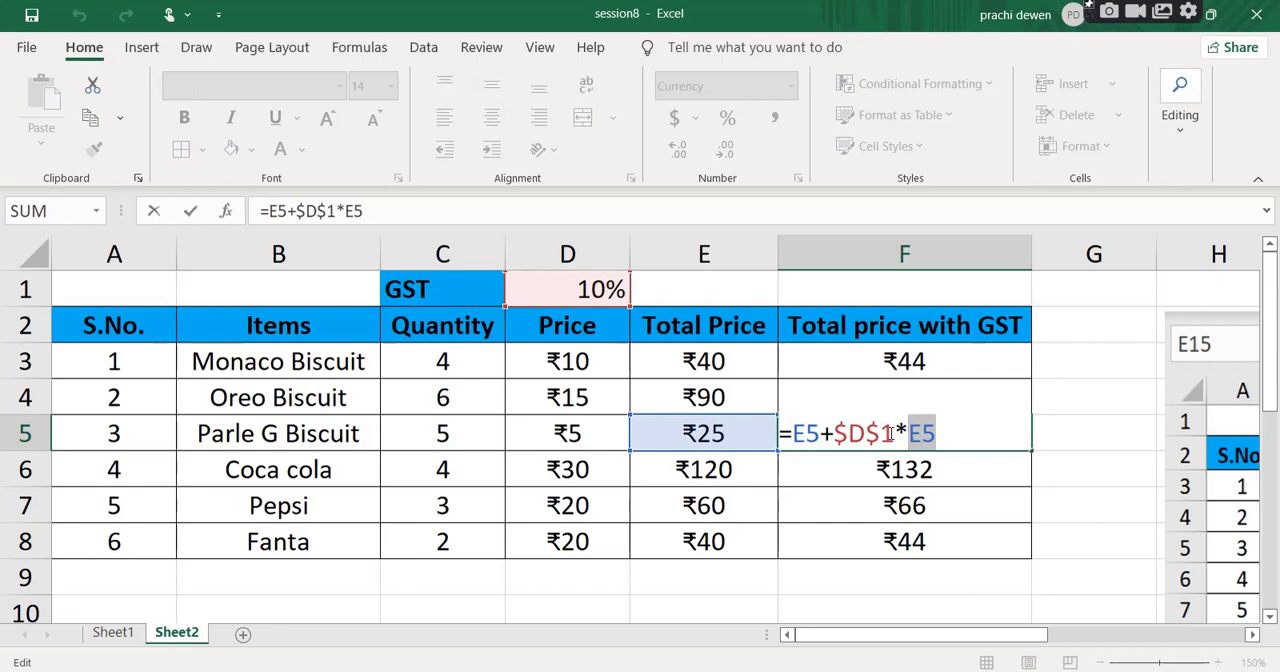
{"action": "left_click_drag", "start_coordinate": [896, 433], "coordinate": [833, 433]}
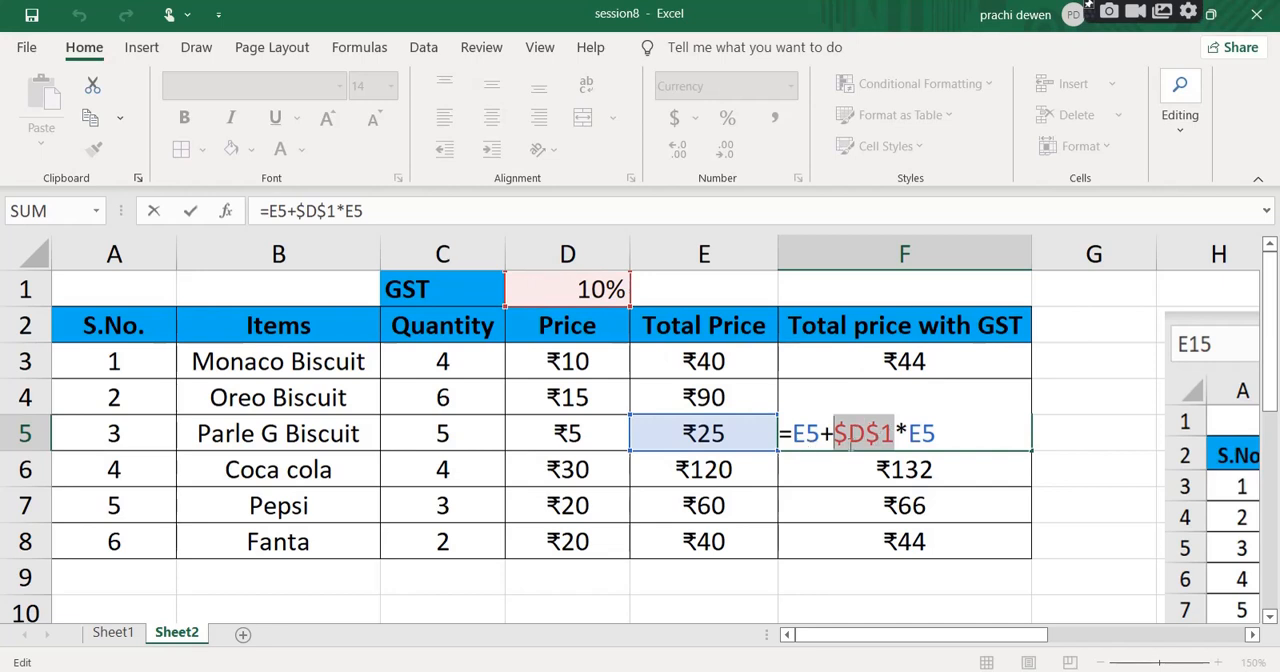
{"action": "mouse_move", "coordinate": [849, 437]}
{"action": "left_mouse_down"}
{"action": "mouse_move", "coordinate": [832, 436]}
{"action": "mouse_move", "coordinate": [879, 434]}
{"action": "mouse_move", "coordinate": [866, 434]}
{"action": "left_mouse_up"}
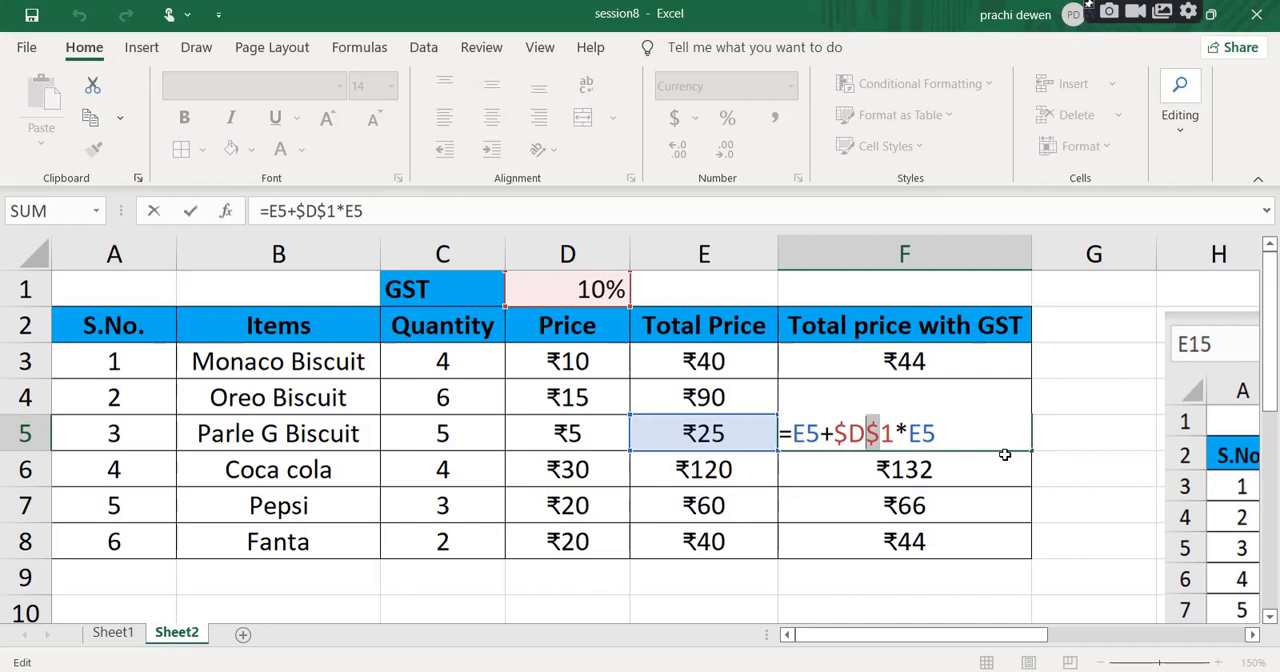
{"action": "left_click_drag", "start_coordinate": [898, 432], "coordinate": [836, 430]}
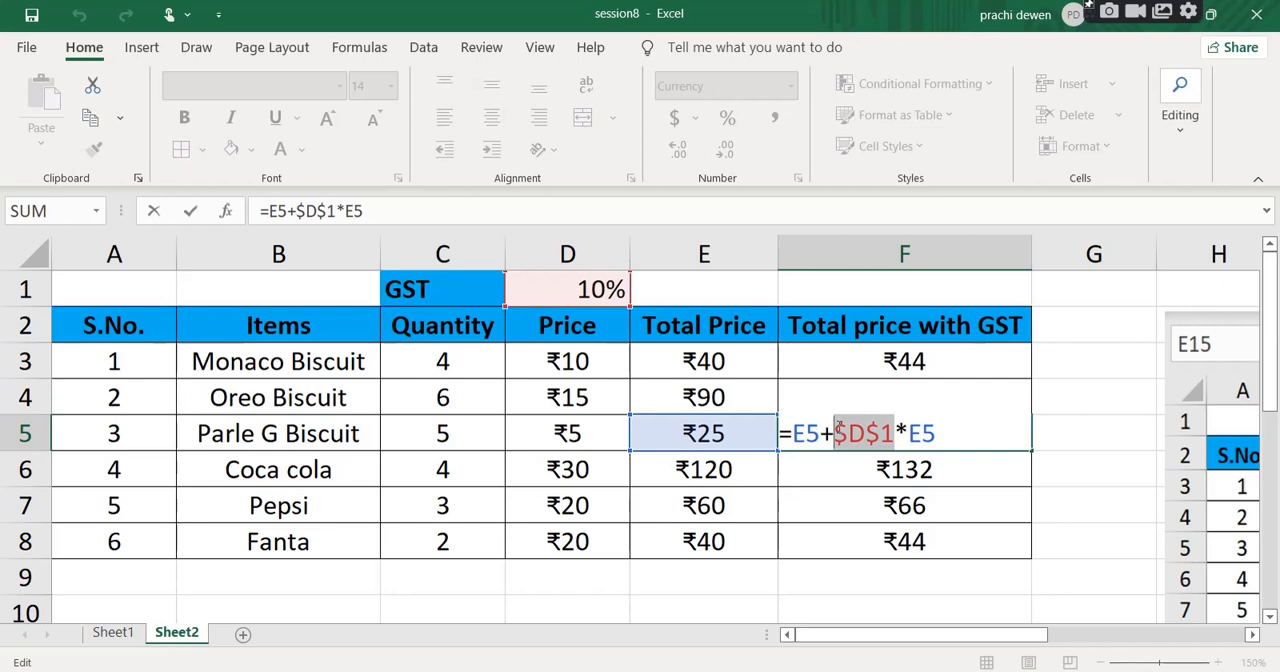
{"action": "key", "text": "Return"}
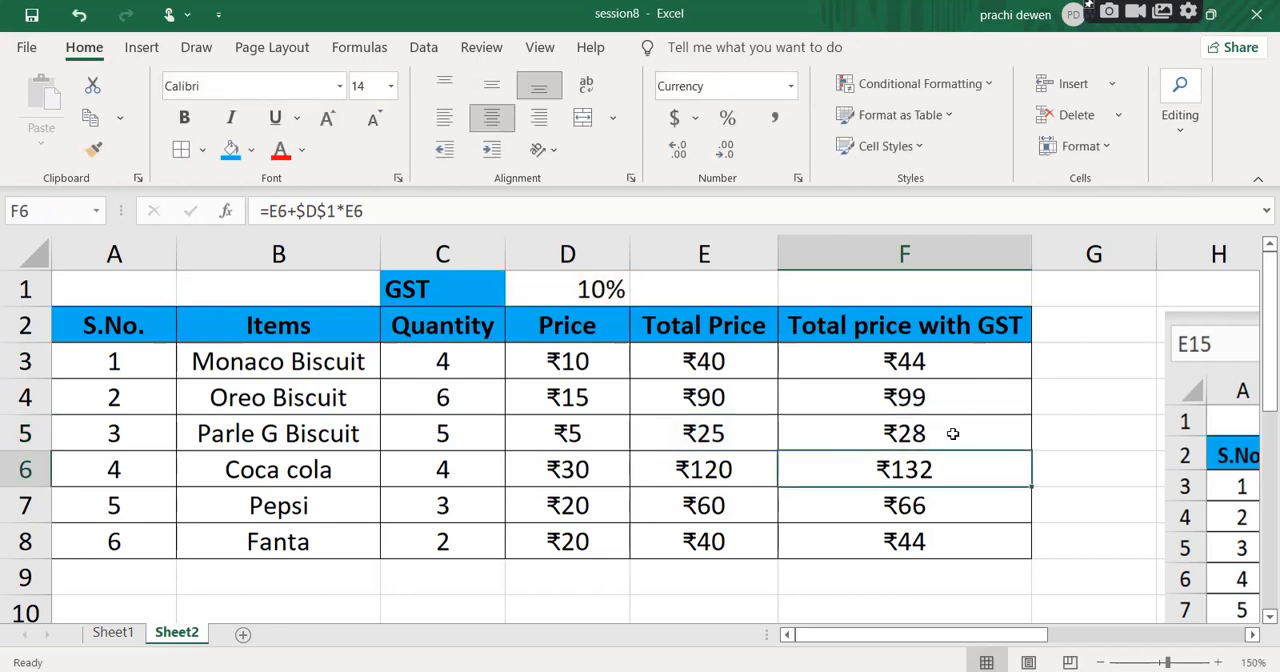
{"action": "left_click_drag", "start_coordinate": [919, 637], "coordinate": [907, 638]}
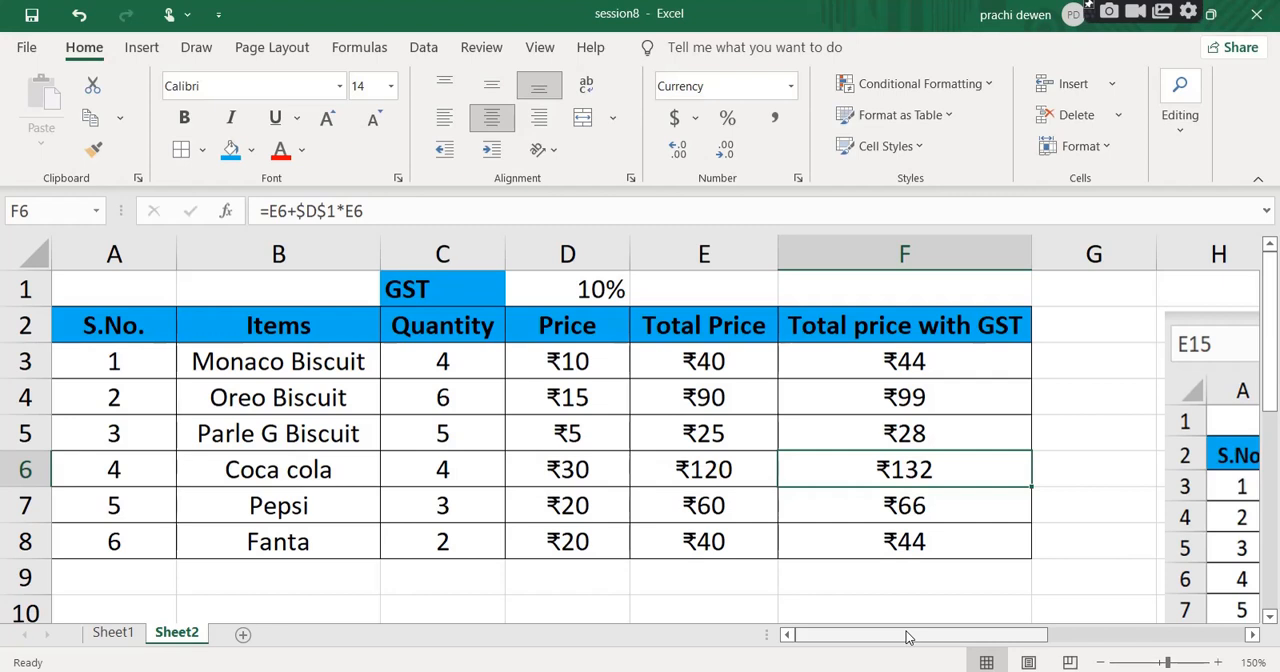
{"action": "left_click_drag", "start_coordinate": [907, 638], "coordinate": [907, 638]}
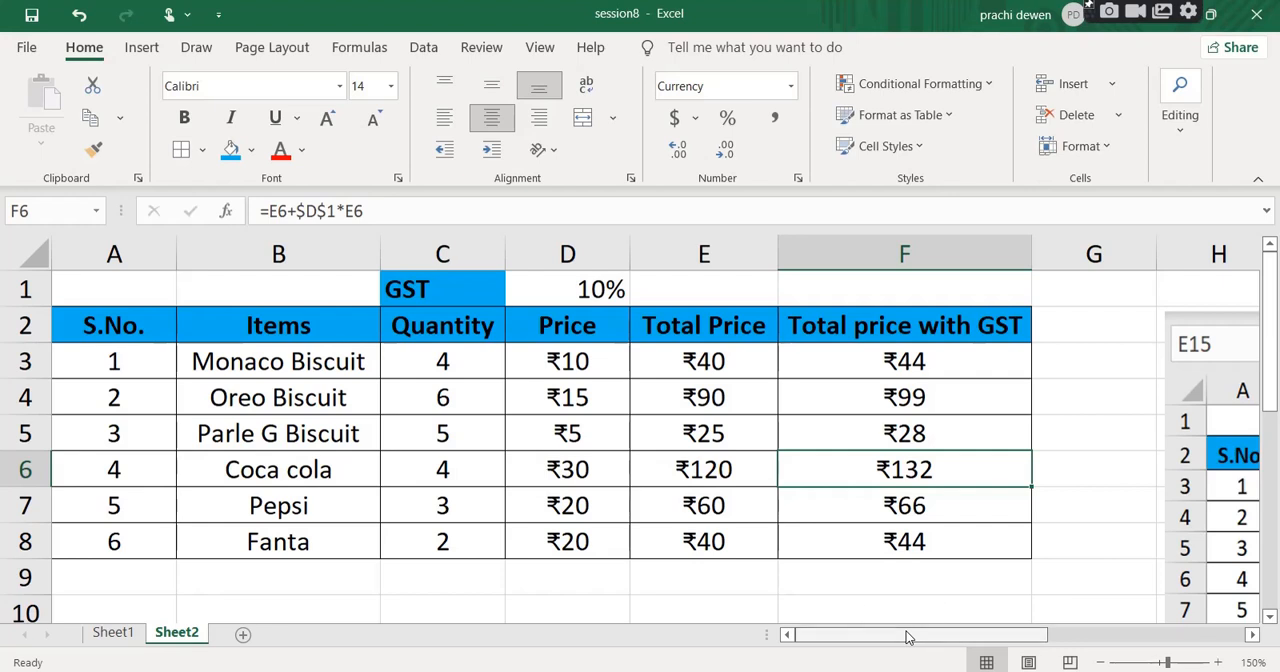